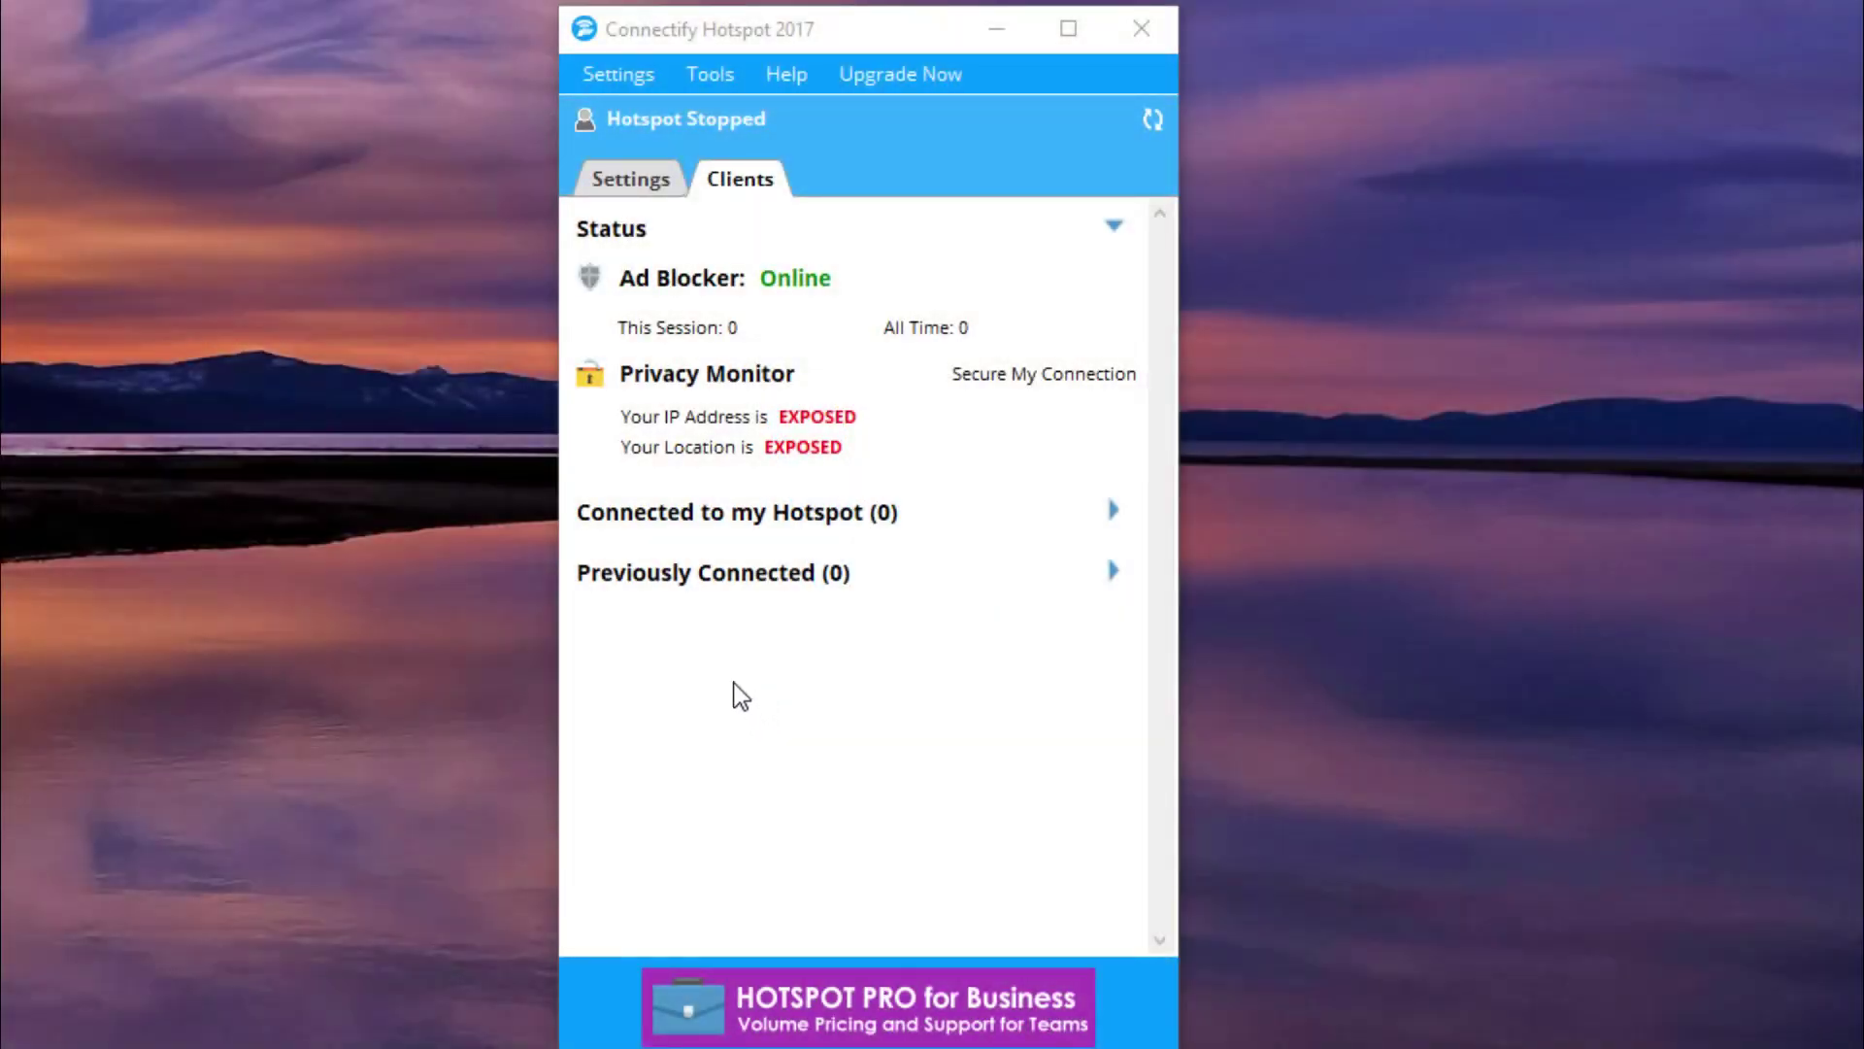
Switch Connectify's sharing mode to Wired Router from the Settings menu.
click(650, 183)
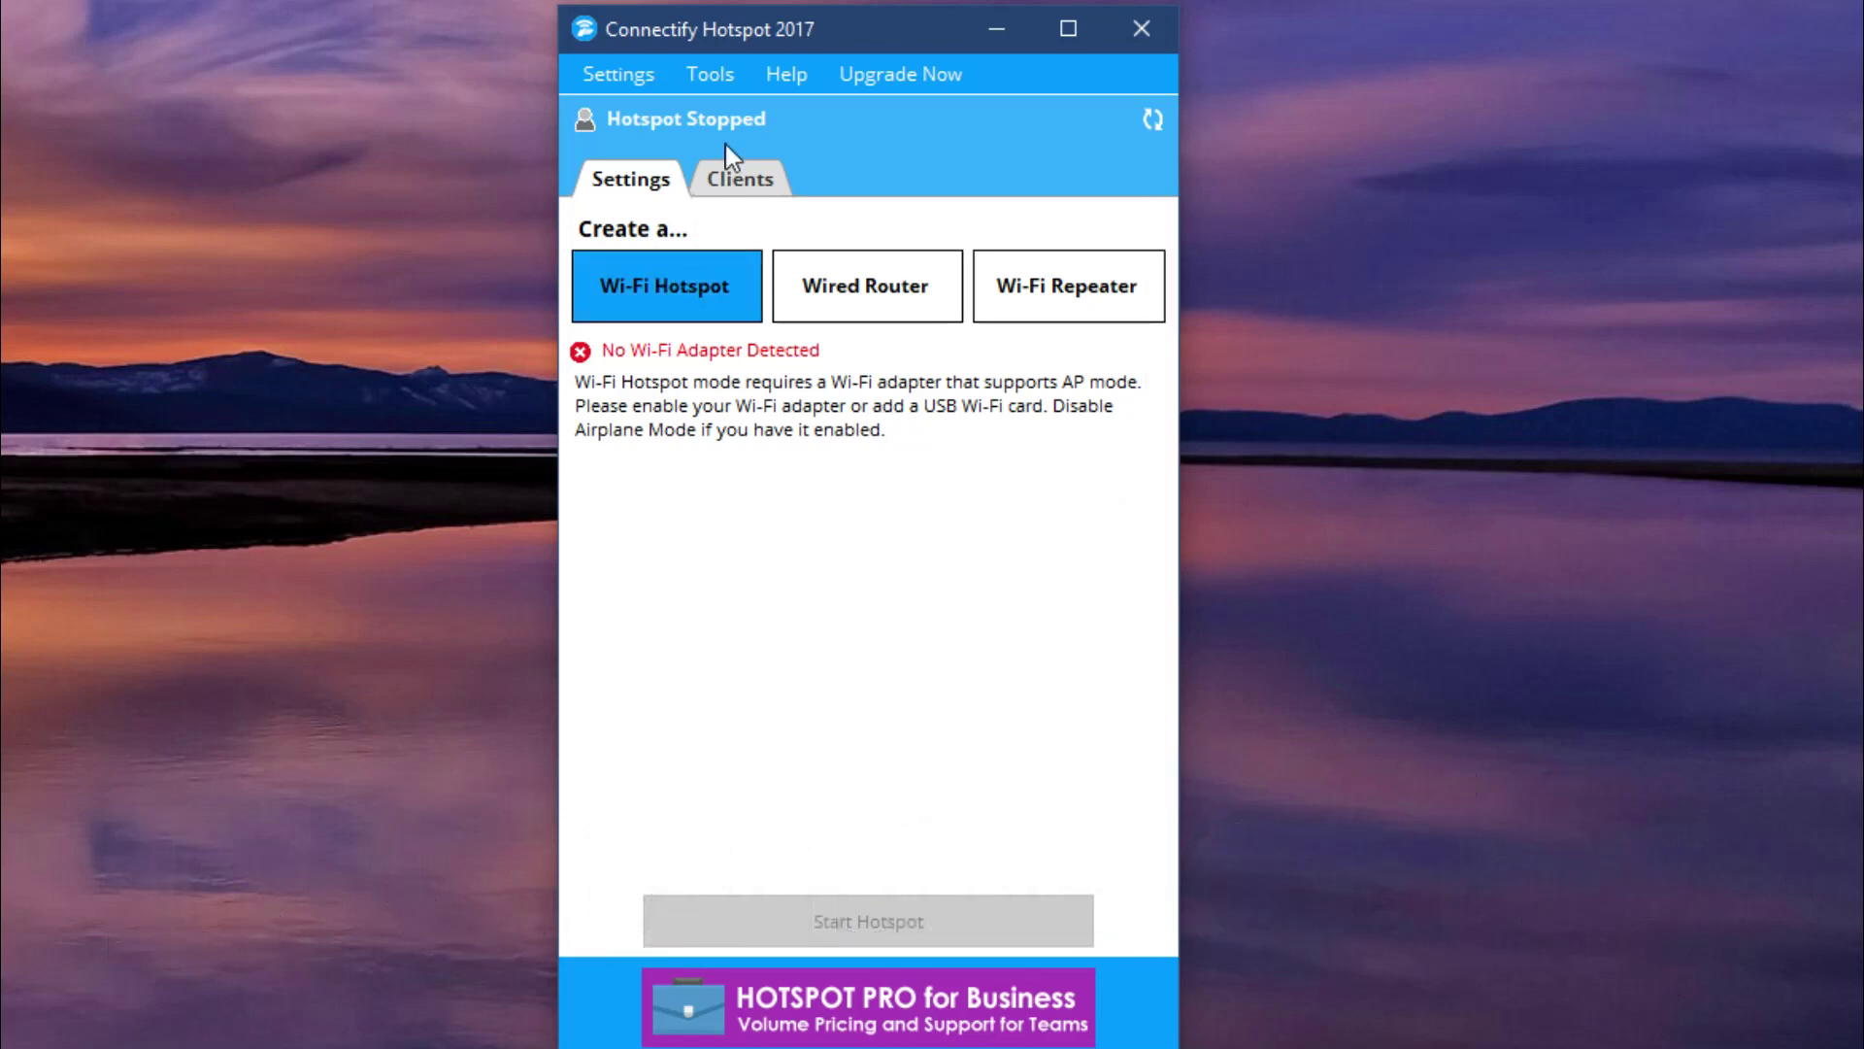
click(642, 78)
mouse_move(656, 154)
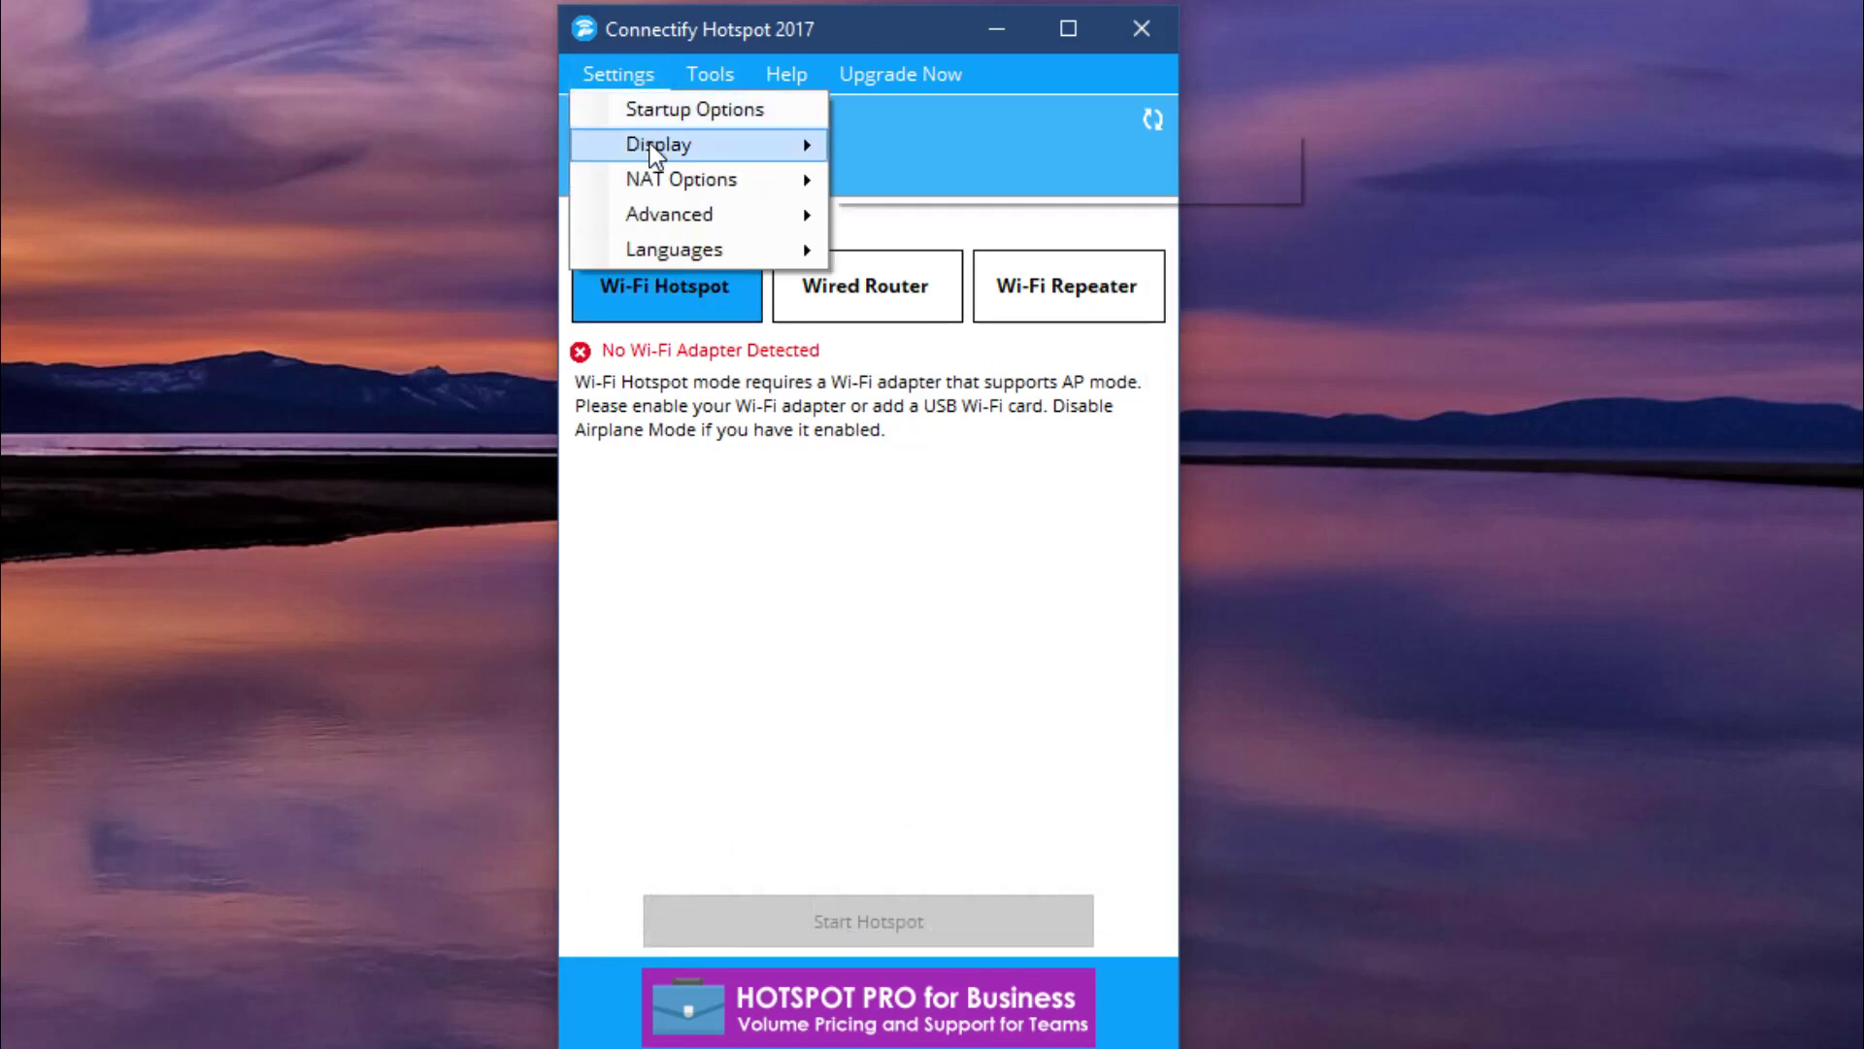
click(915, 290)
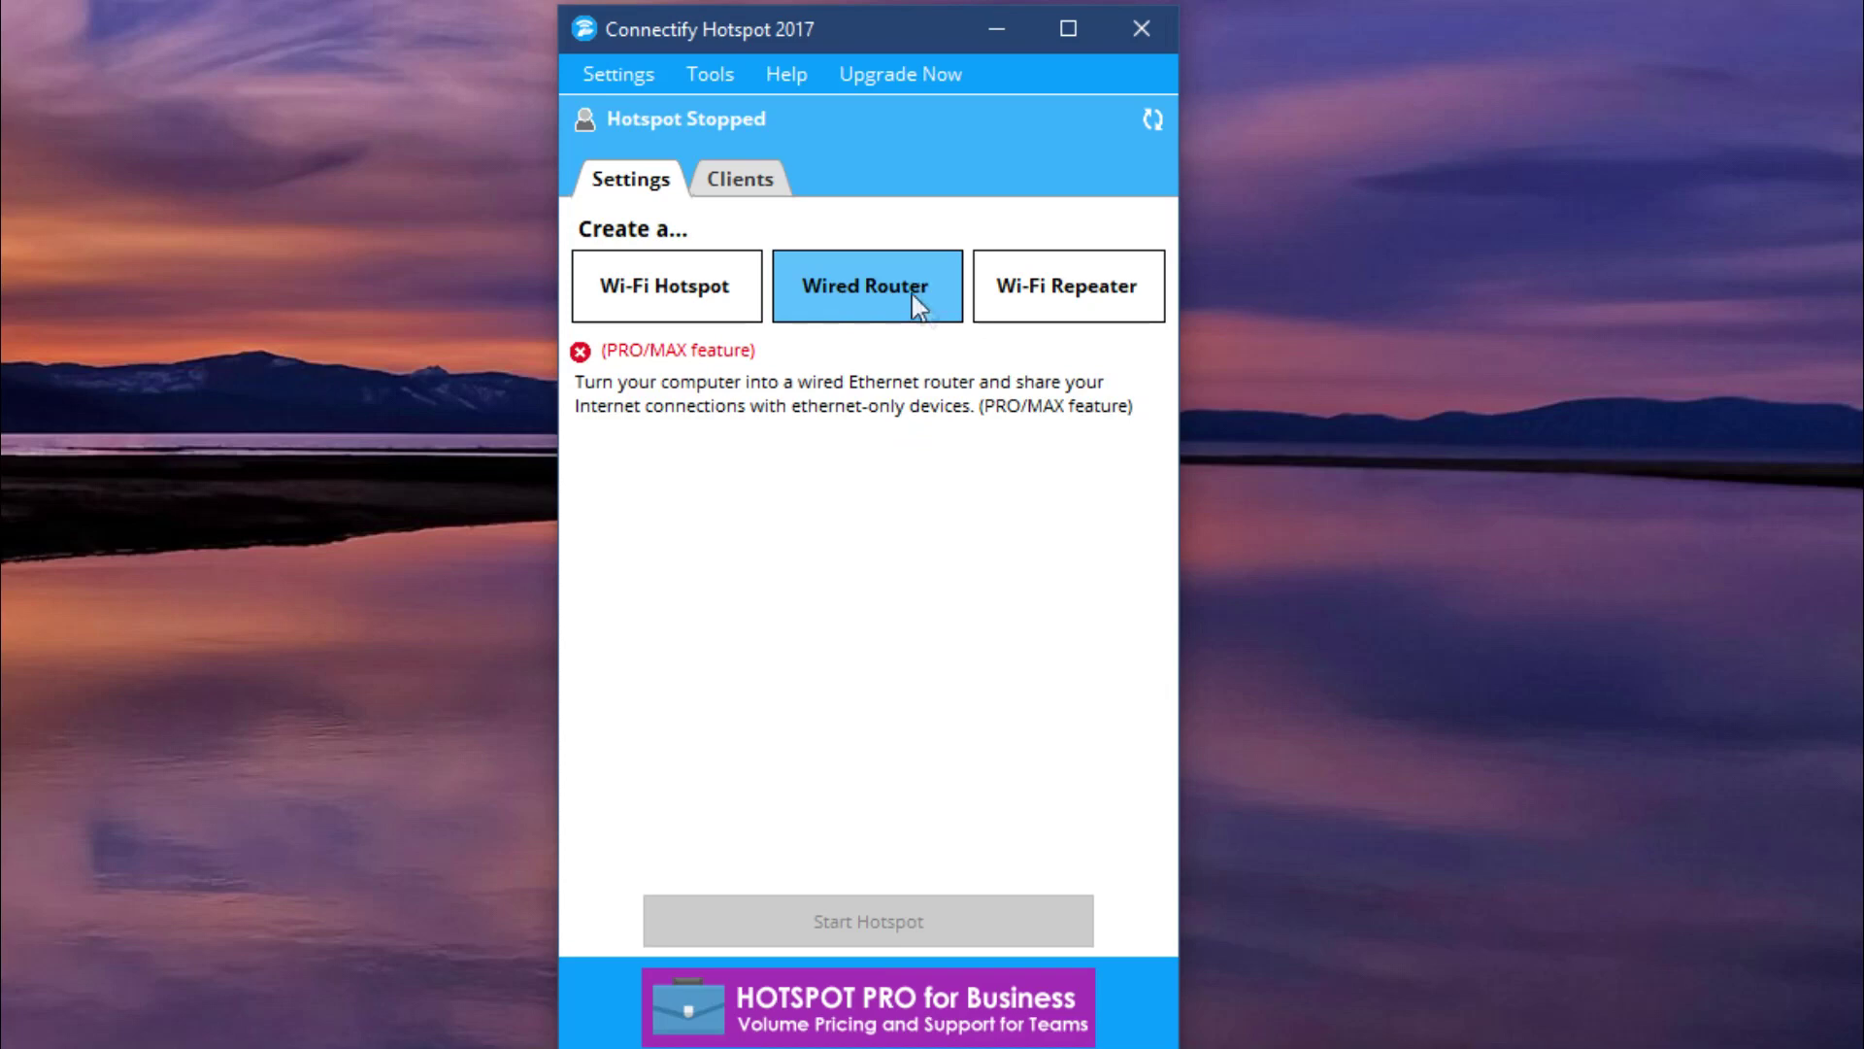
Dismiss the Hotspot PRO upsell and open the Connectify upgrade store.
click(761, 178)
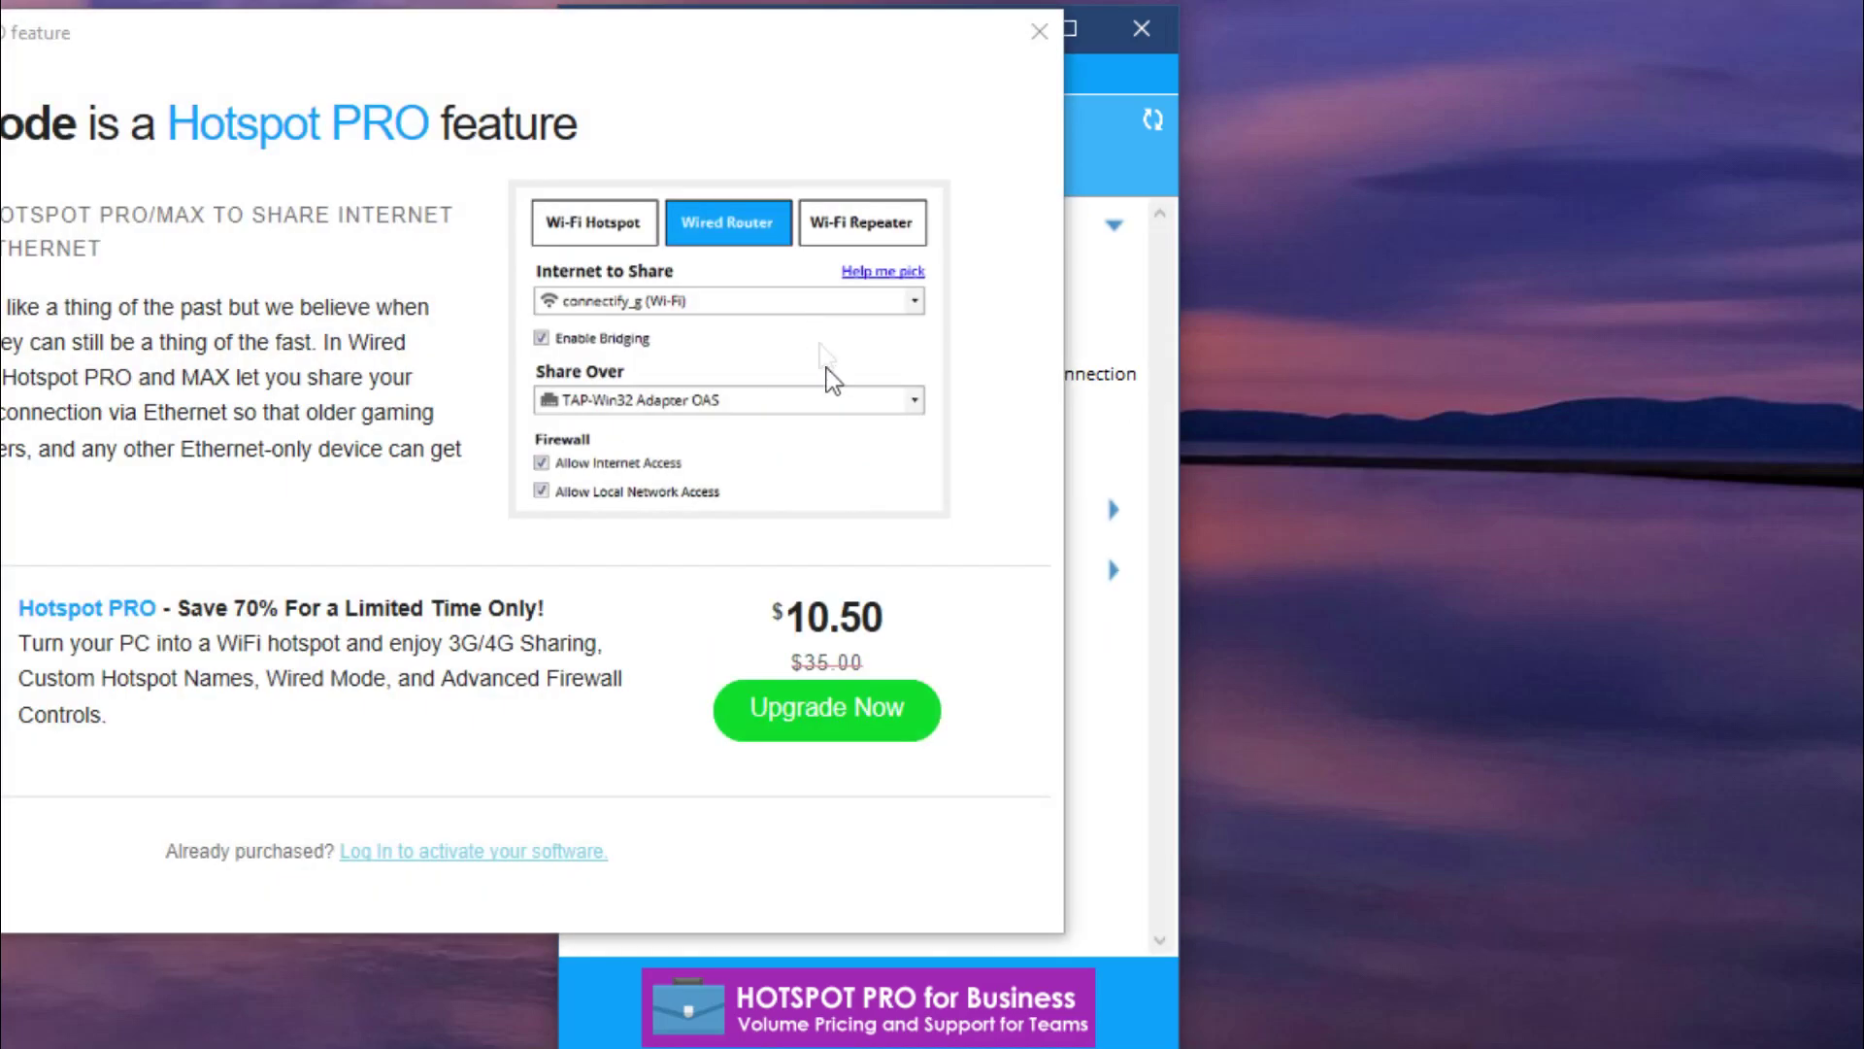
click(1039, 31)
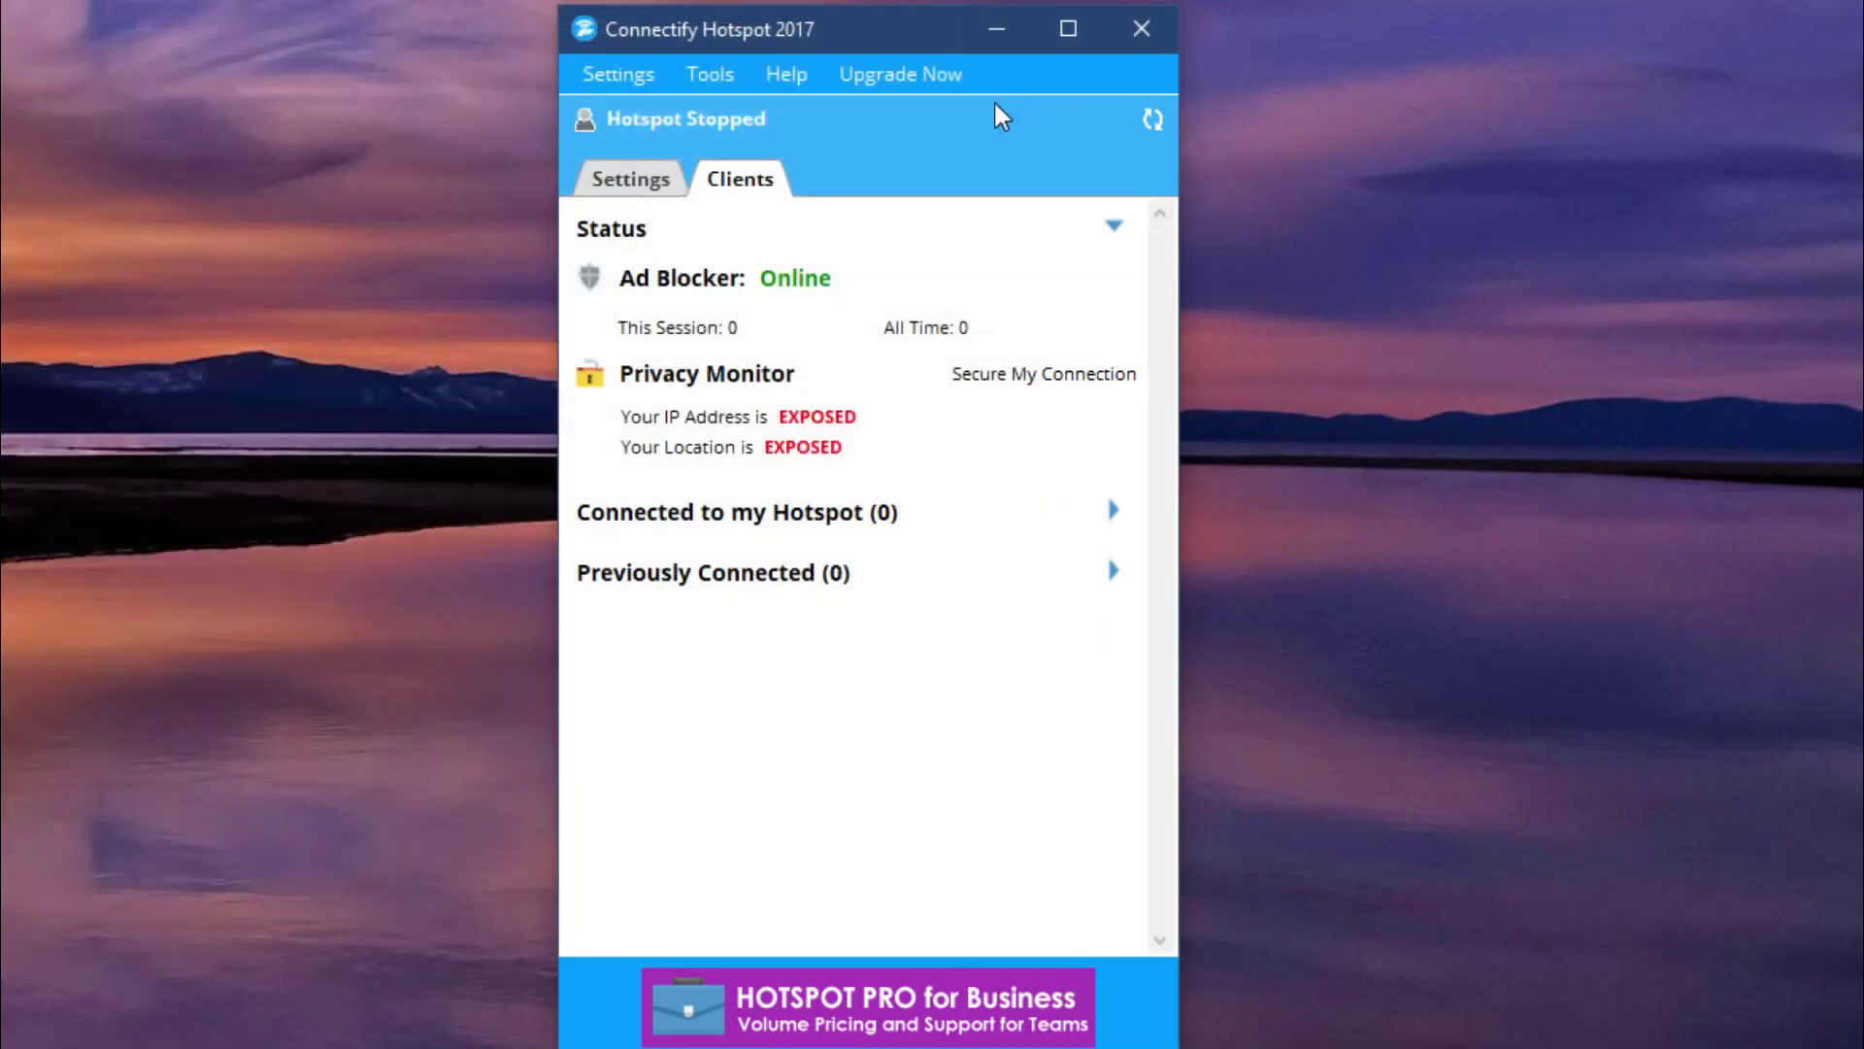
click(886, 75)
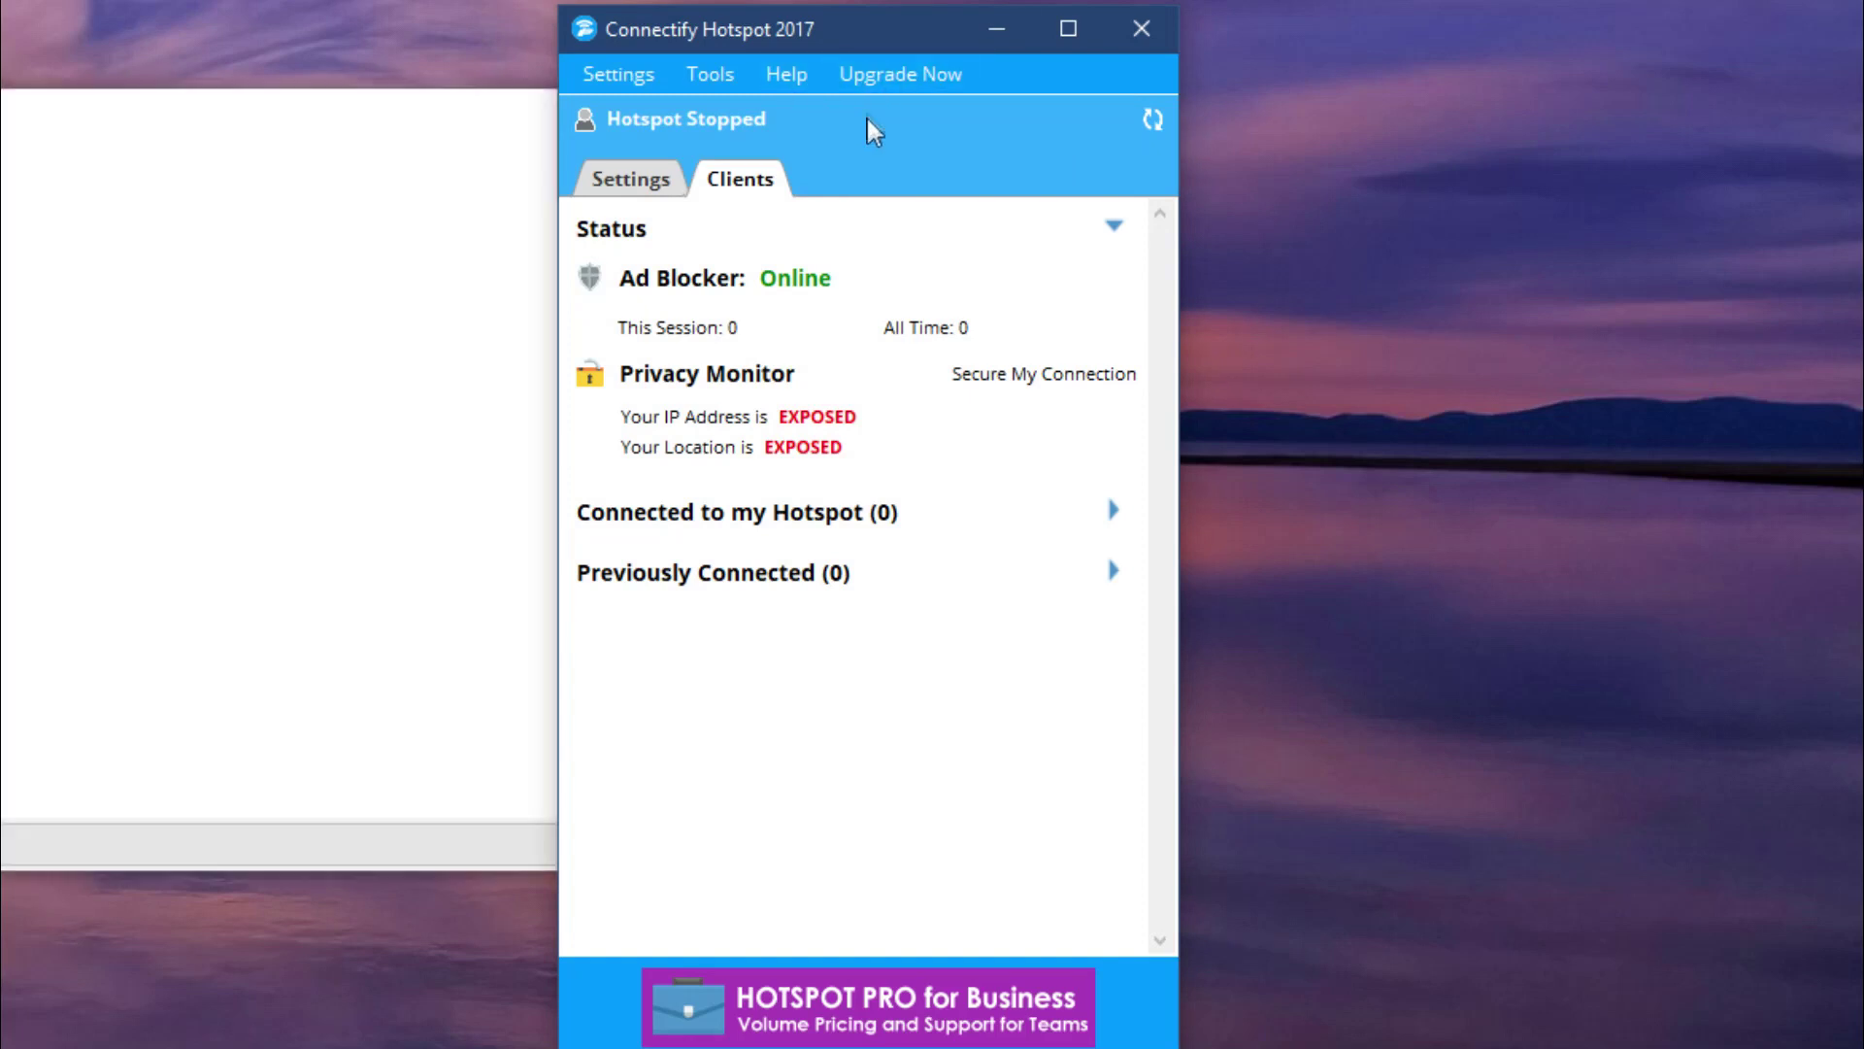
drag(354, 125, 858, 155)
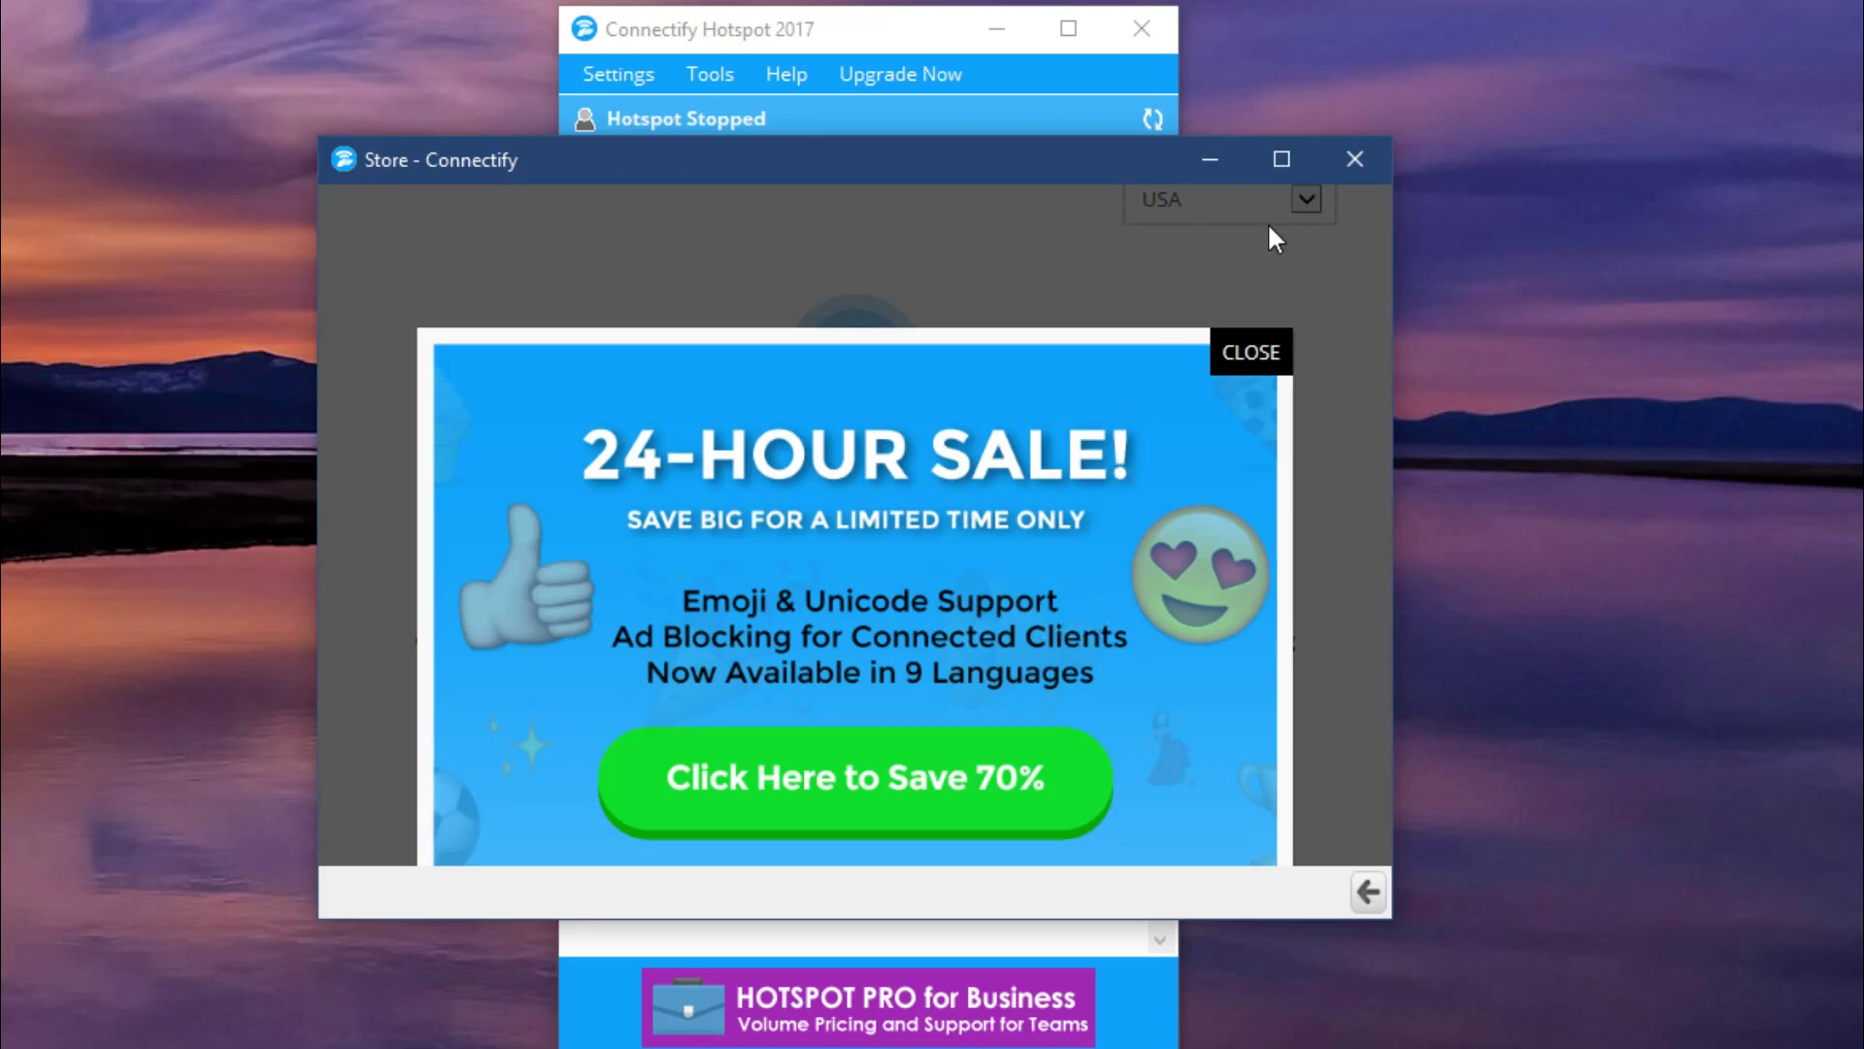
Close the Connectify Store and expand Connected to my Hotspot to reveal its start hint.
click(1353, 160)
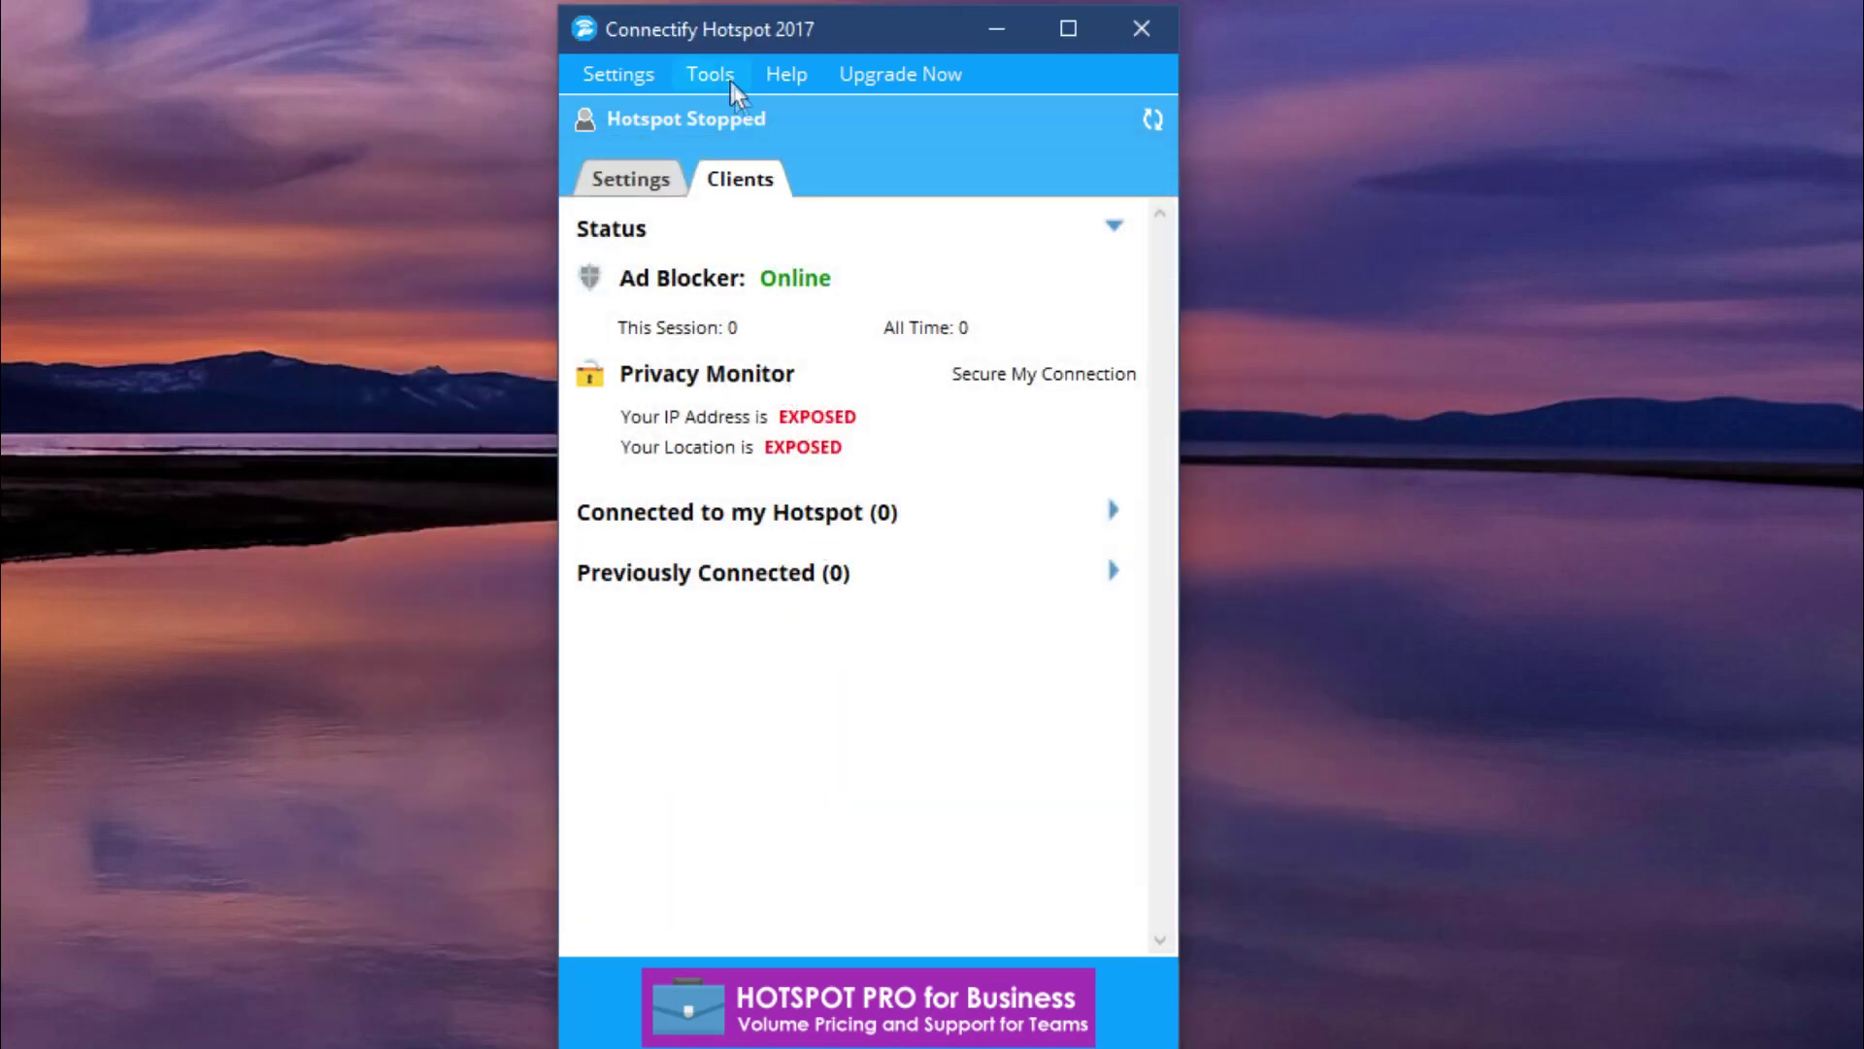
click(1116, 513)
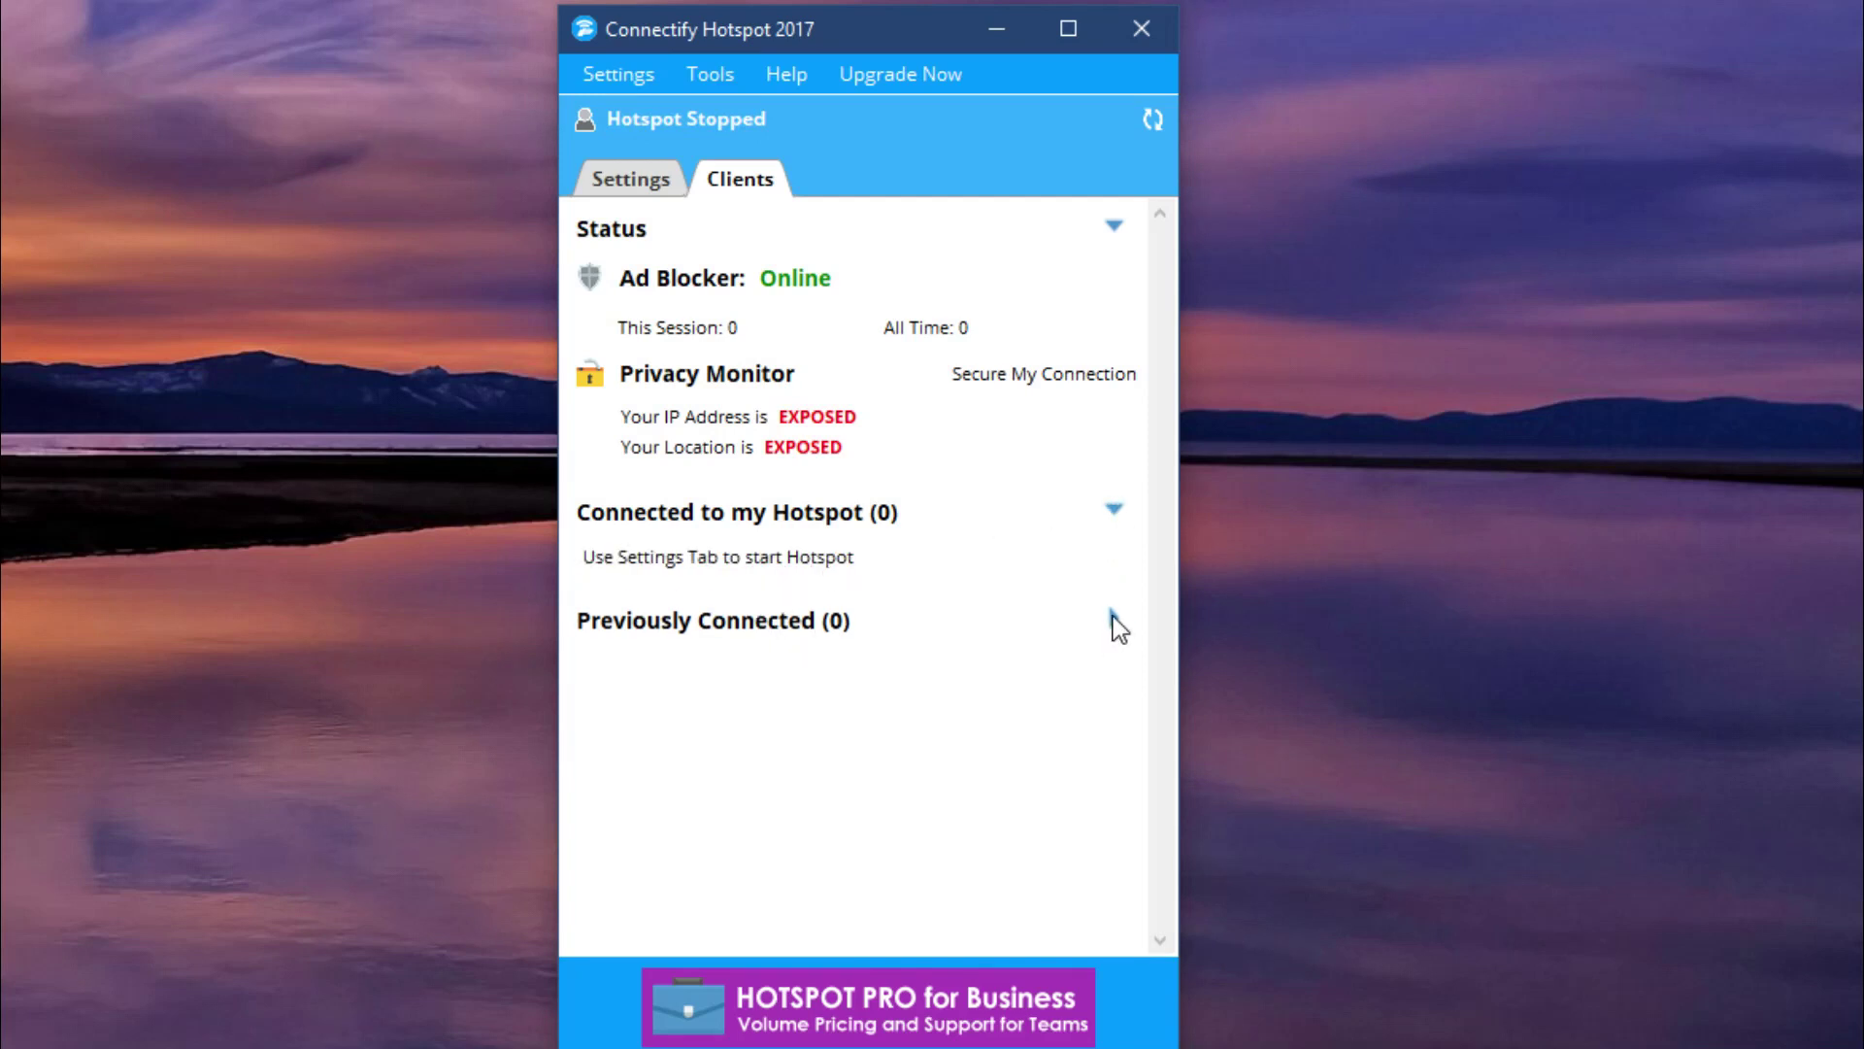
Expand Previously Connected, then begin license activation, confirming the software was already bought.
click(1112, 620)
click(675, 186)
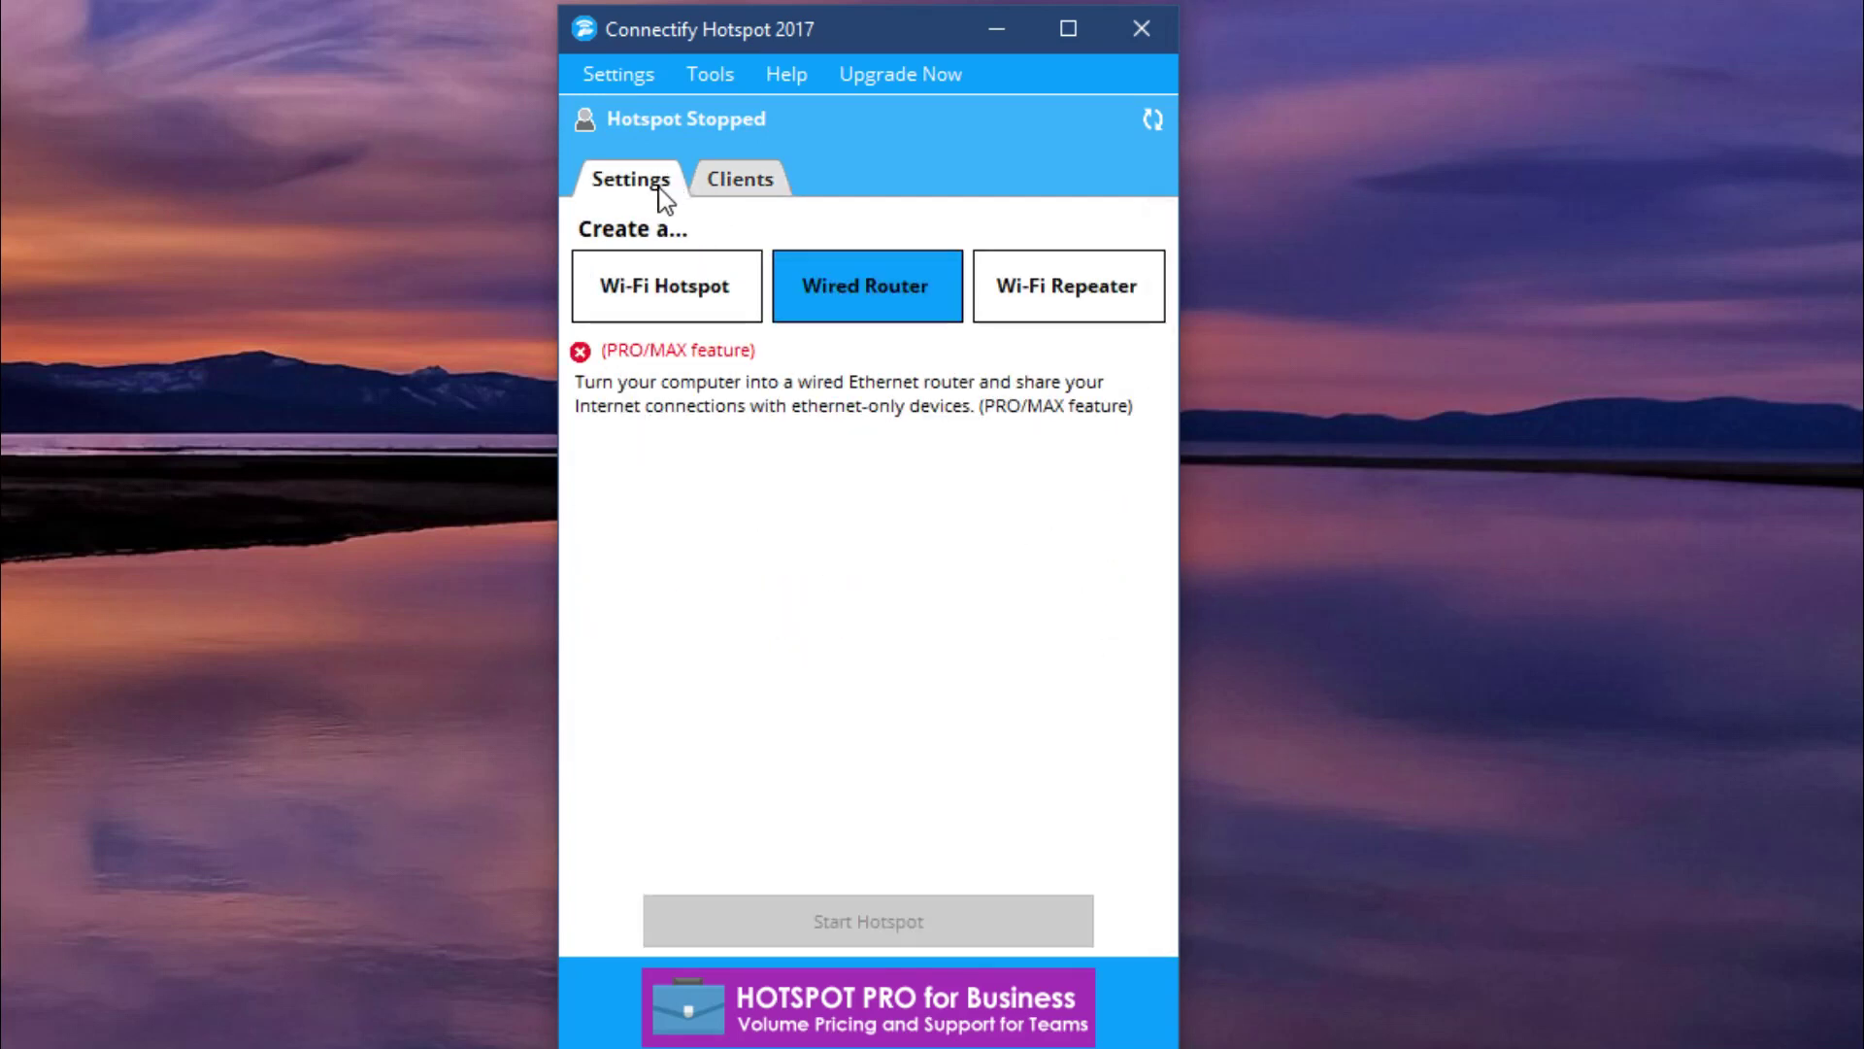
click(698, 78)
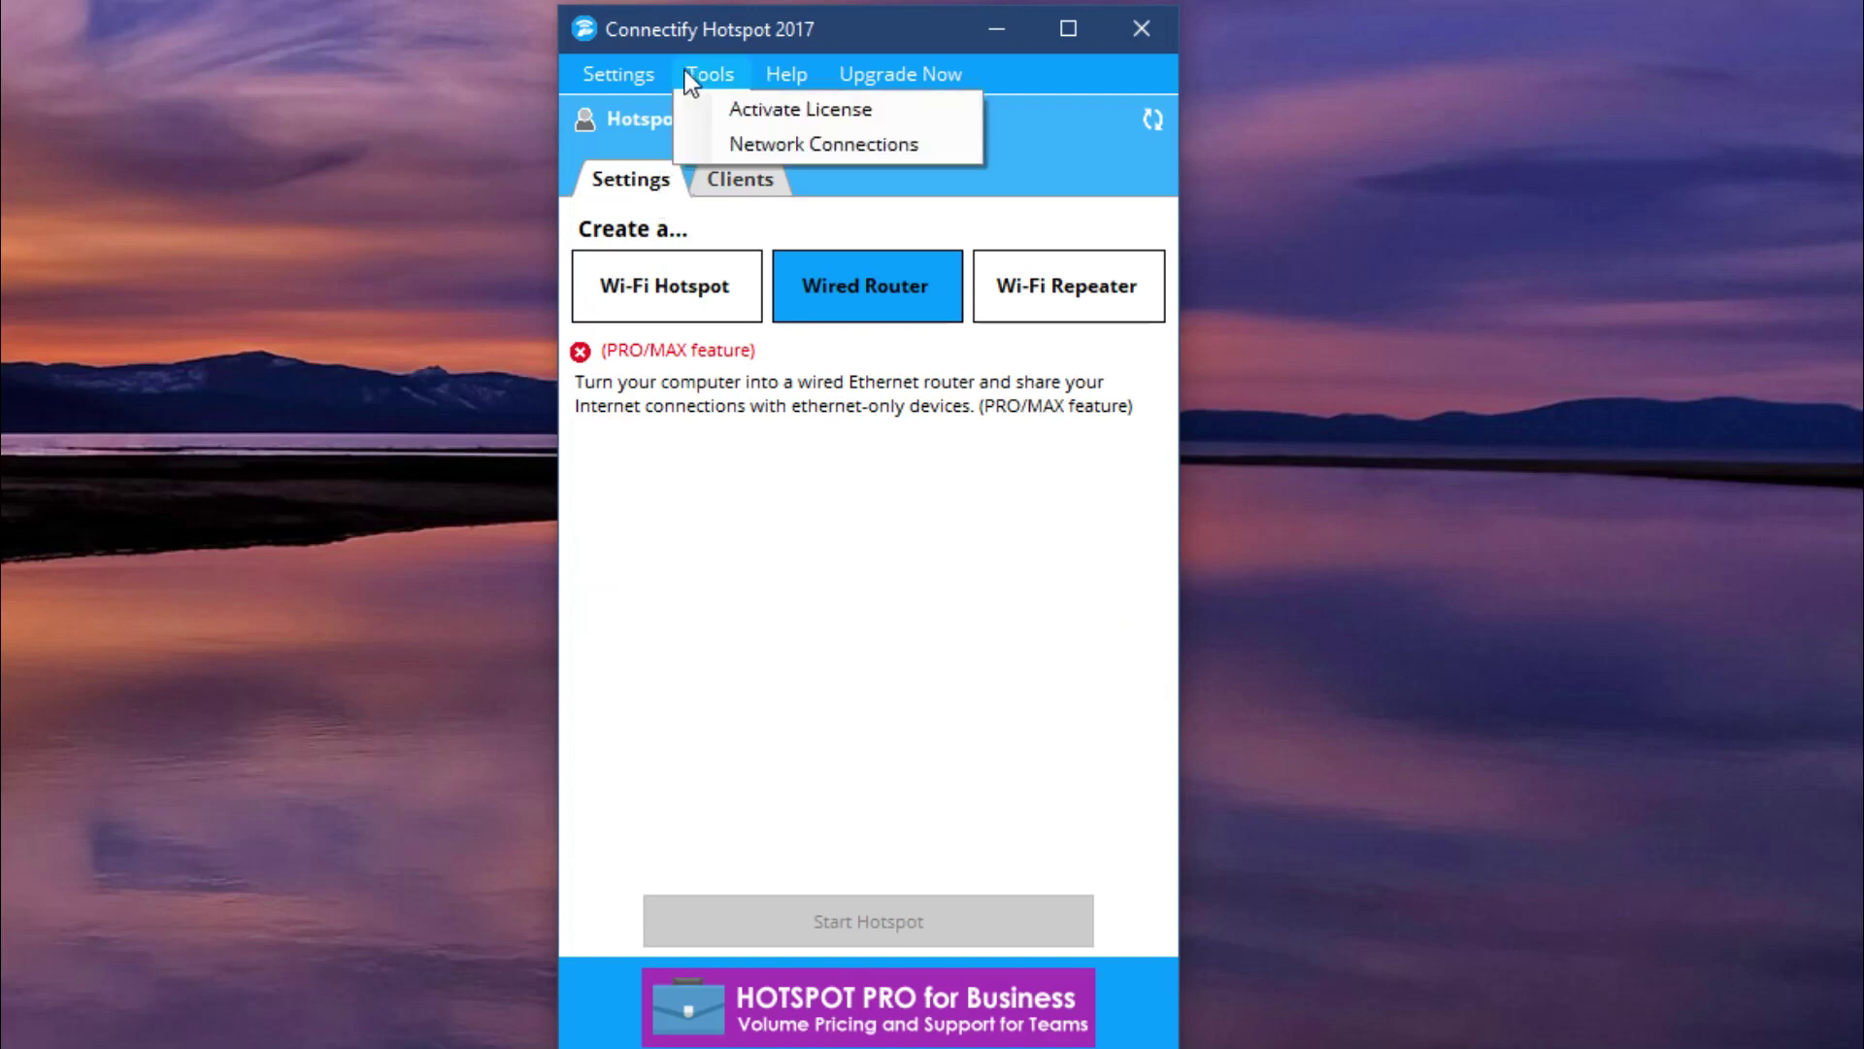
click(713, 114)
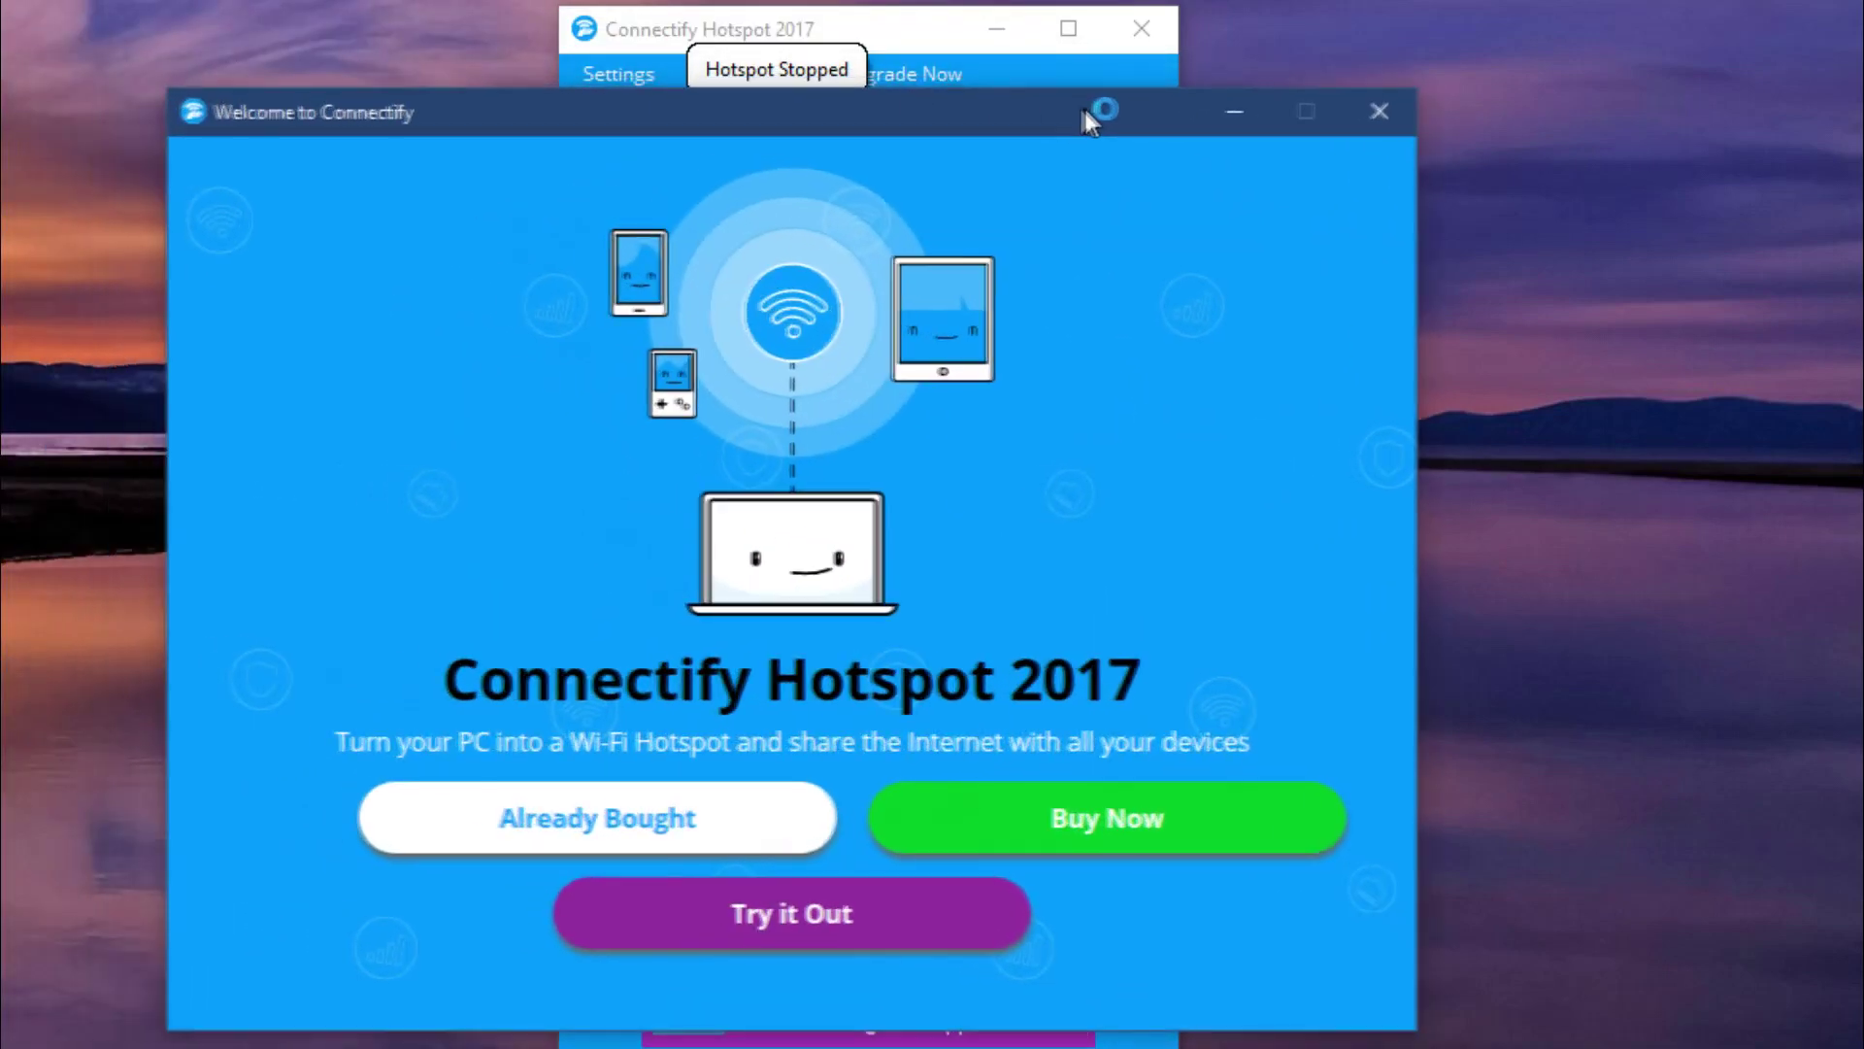
click(762, 814)
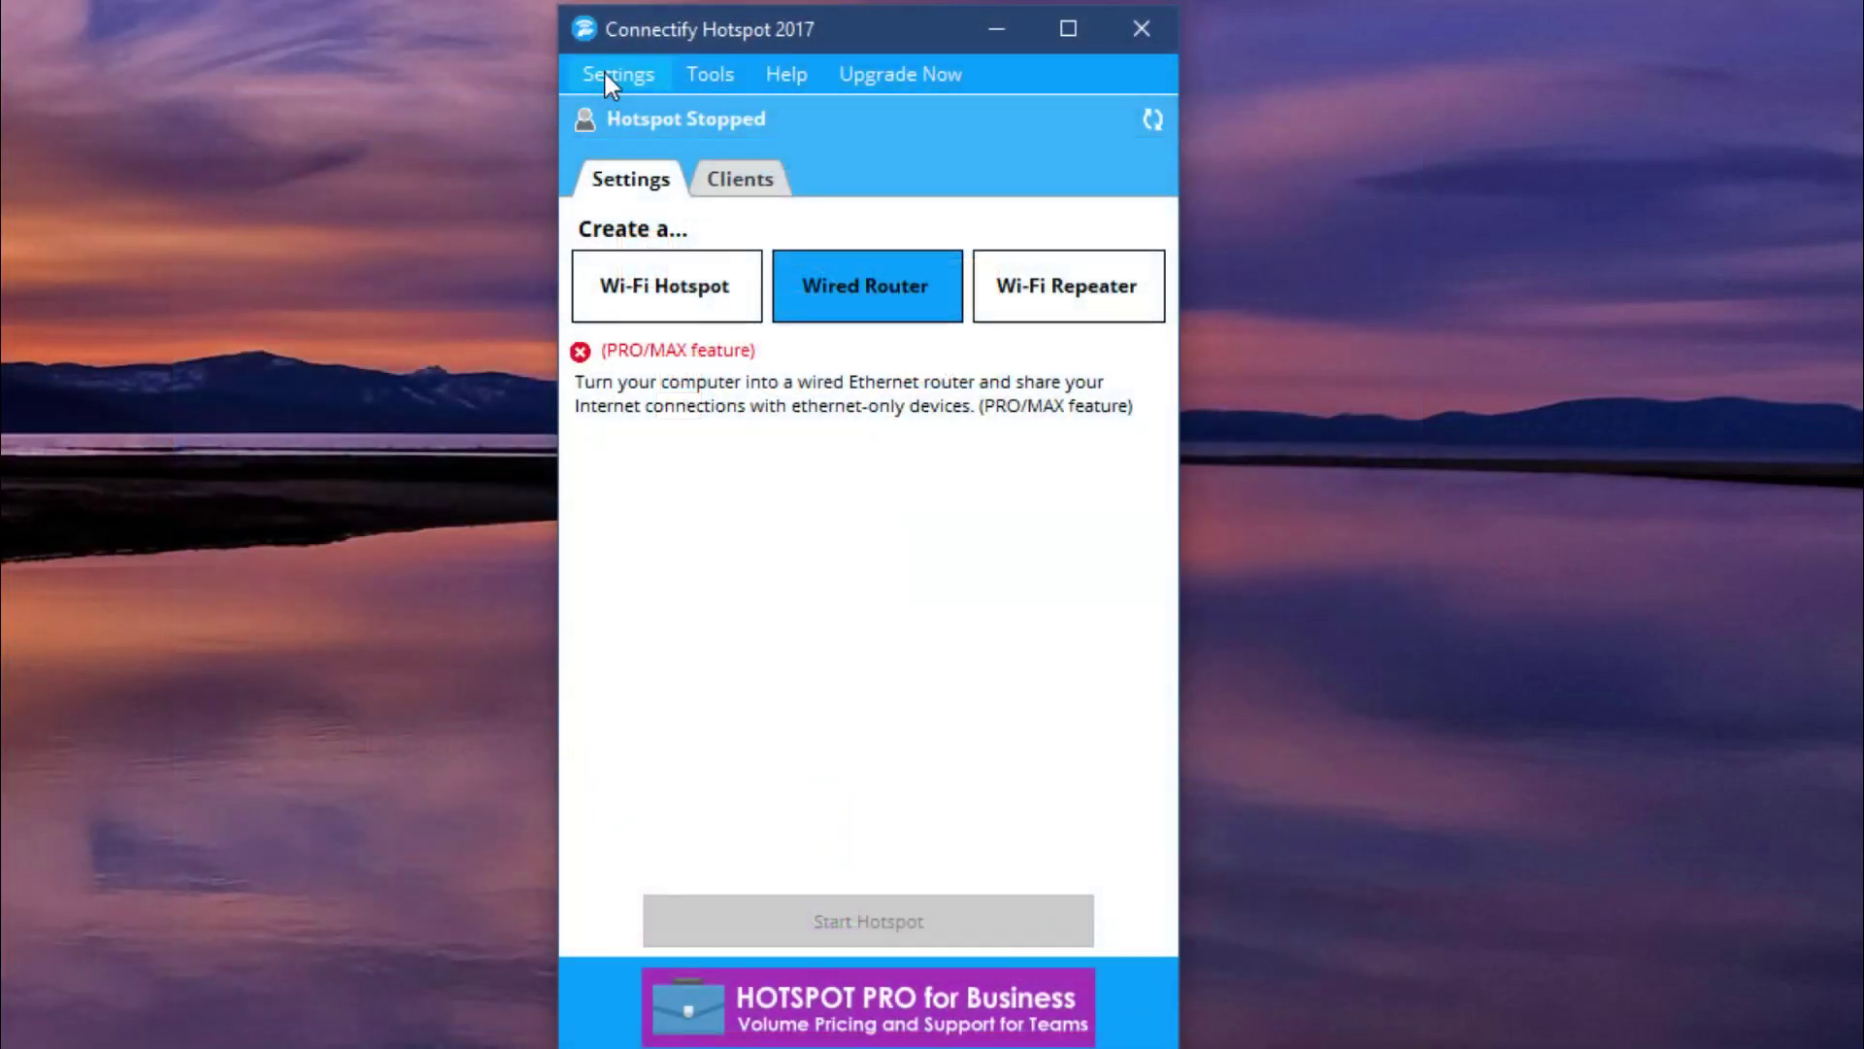
Browse the submenus of Connectify's Settings menu.
click(610, 75)
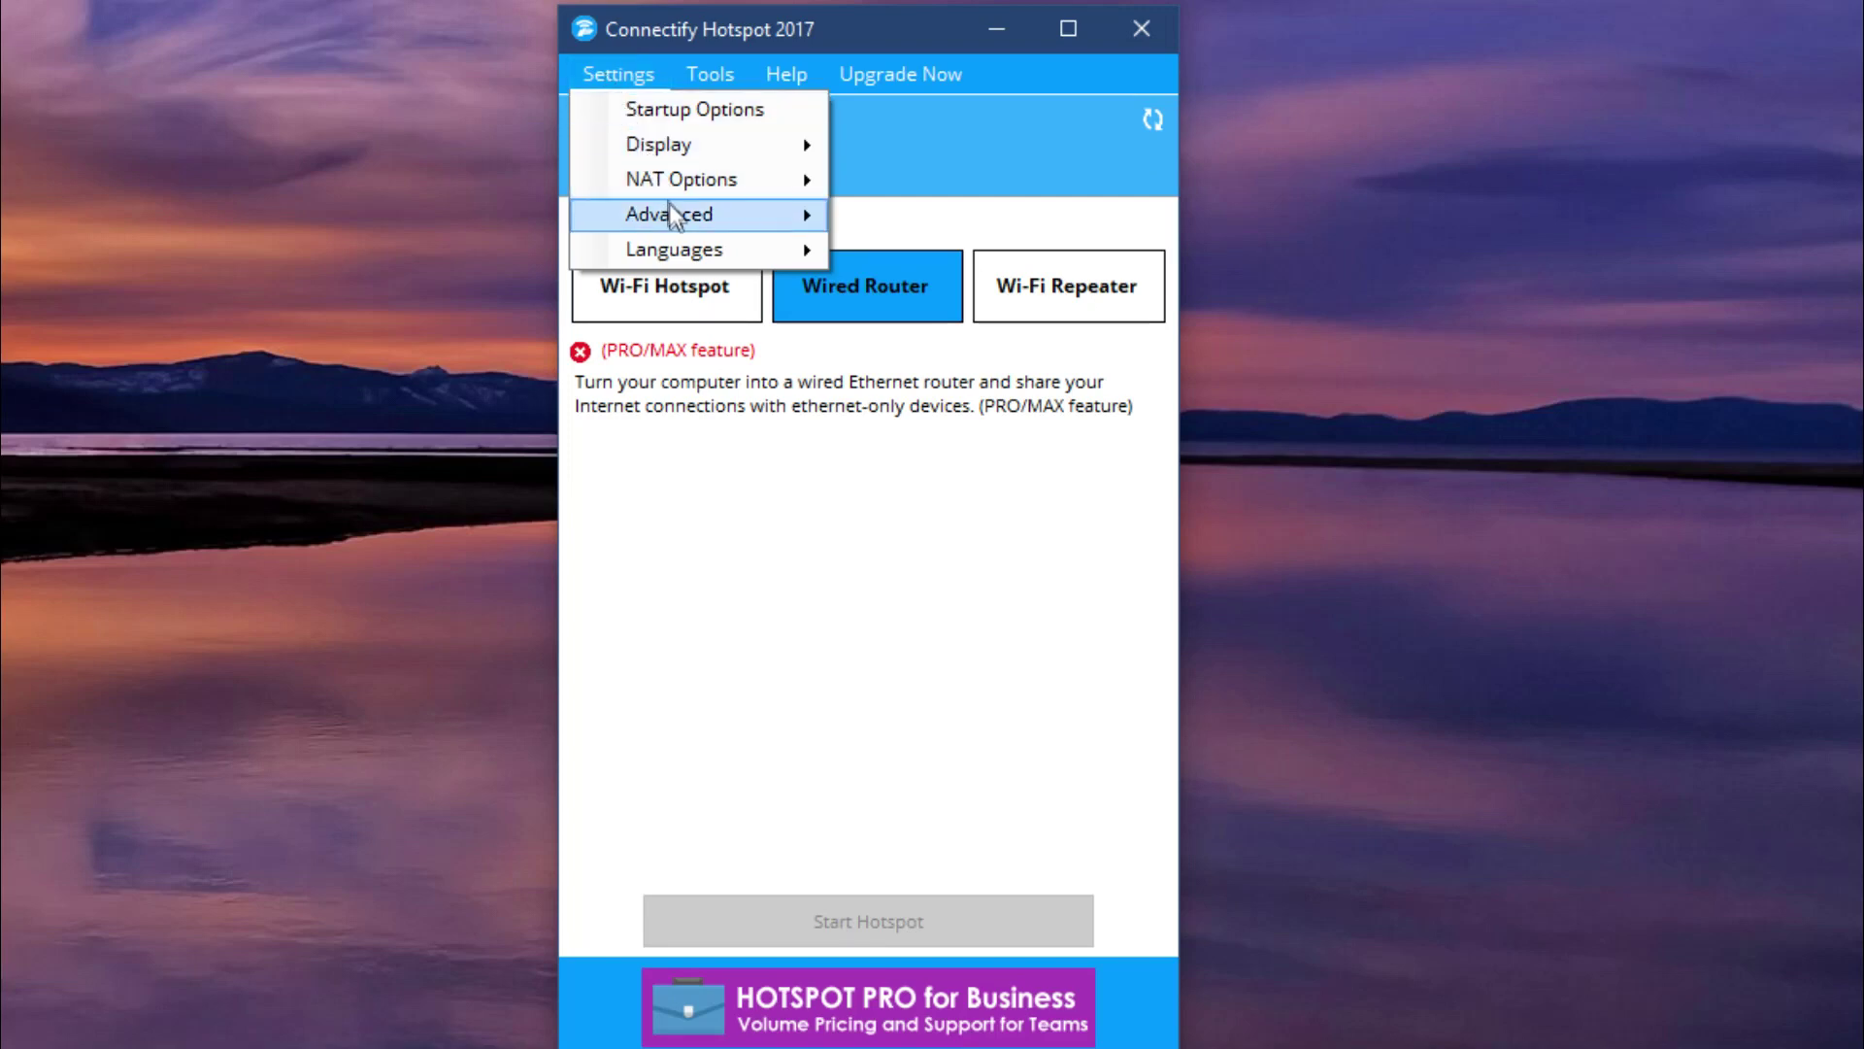
mouse_move(672, 211)
mouse_move(689, 247)
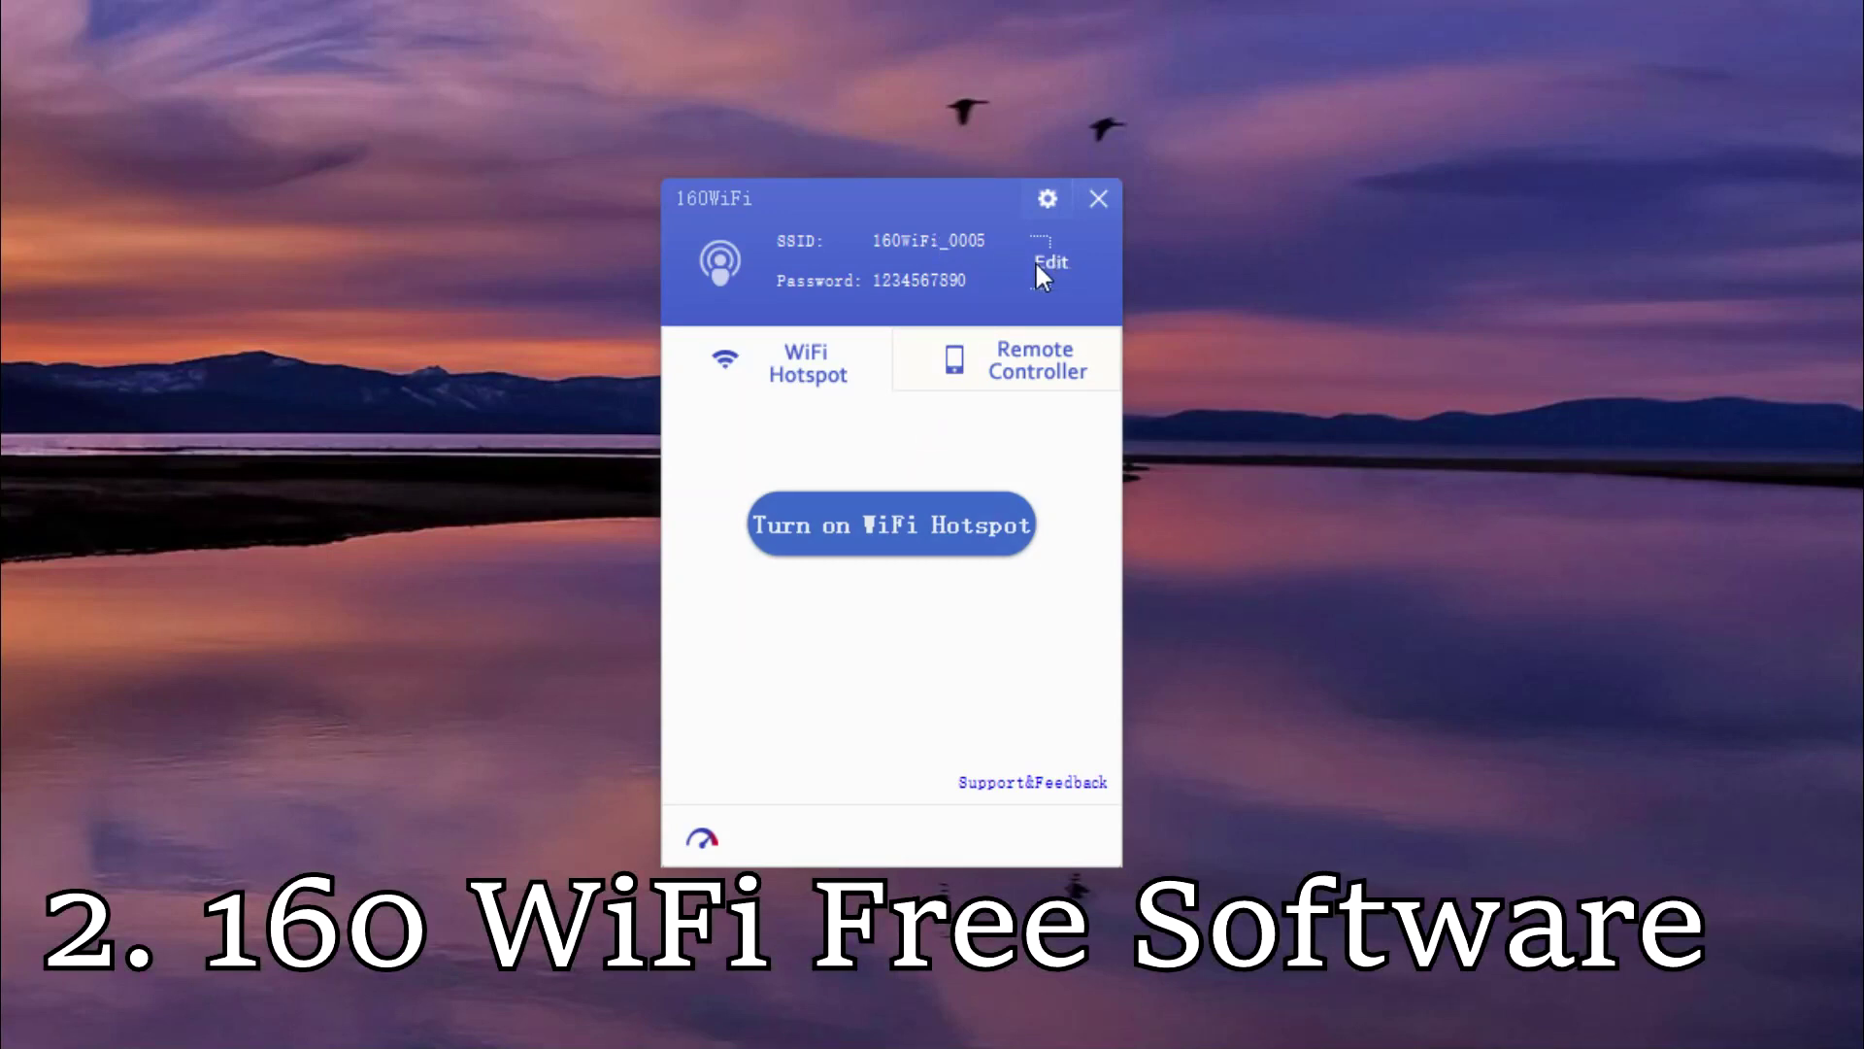
In 160WiFi settings, start a driver update on the Driver tab, then cancel it.
click(1054, 198)
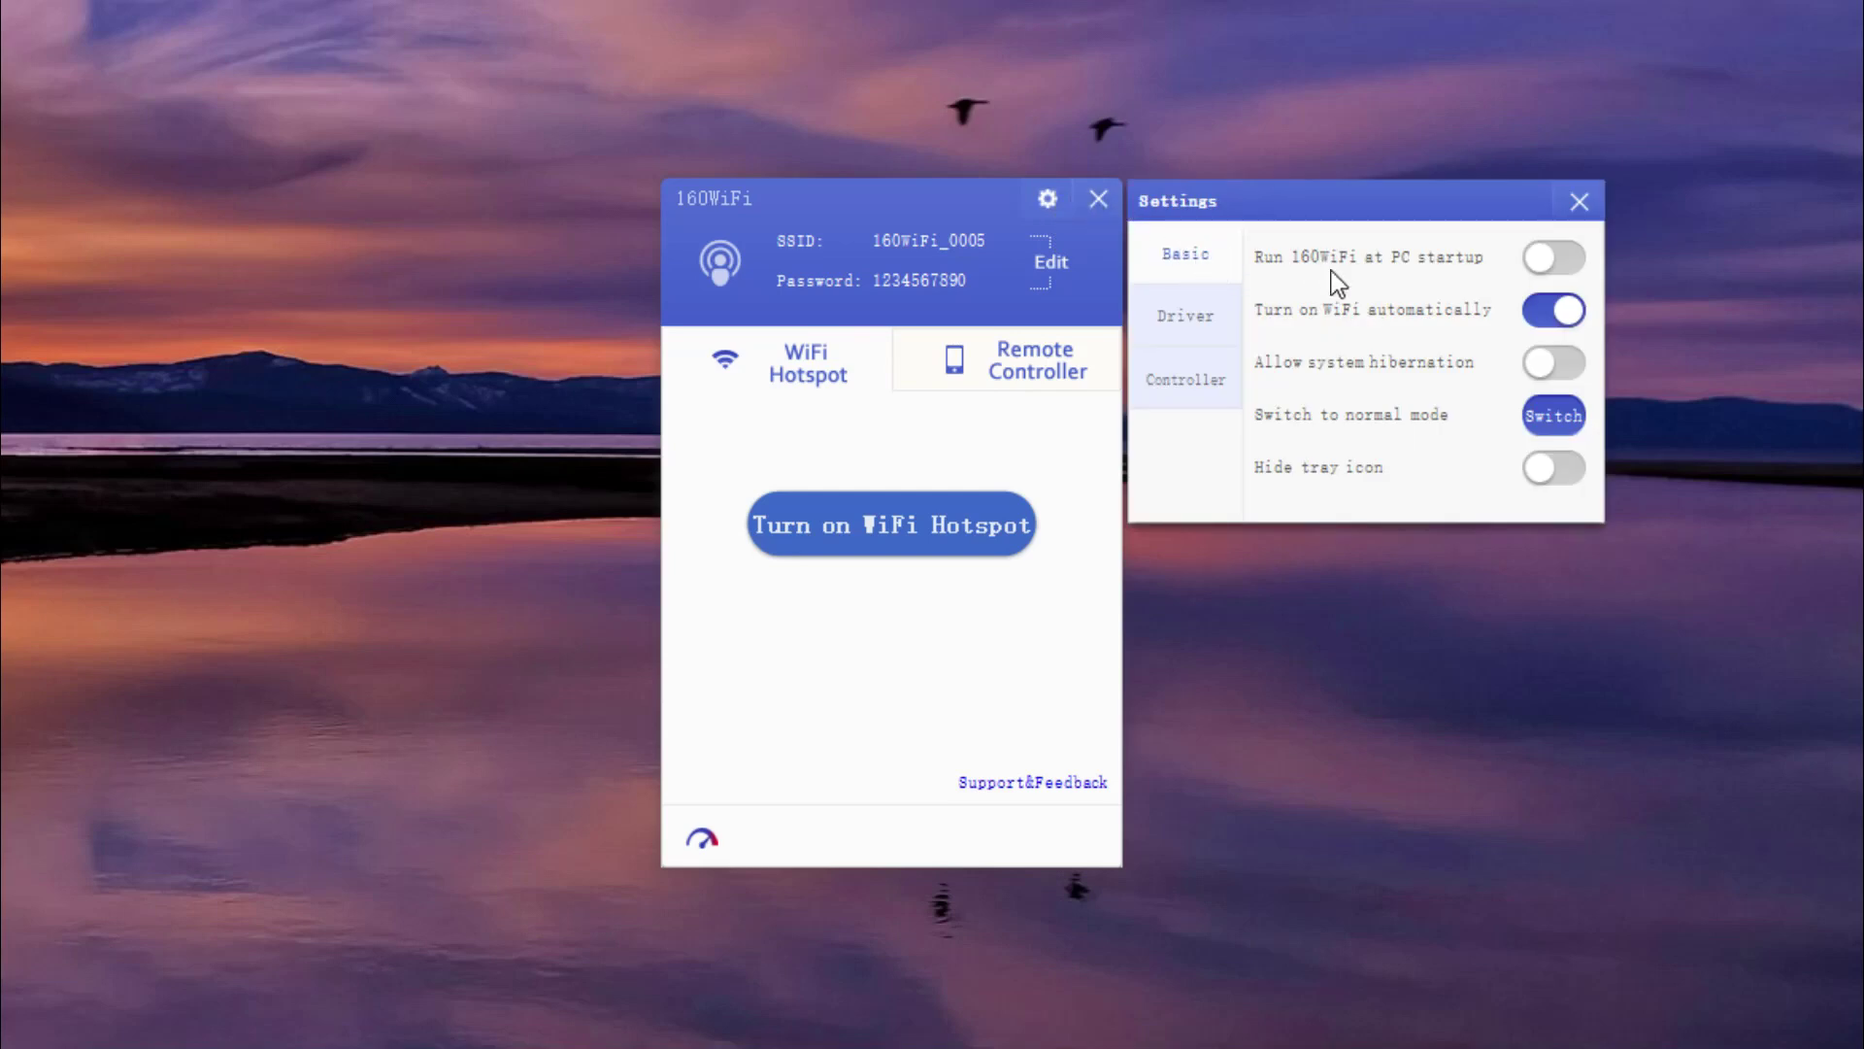
drag(1356, 216, 1373, 216)
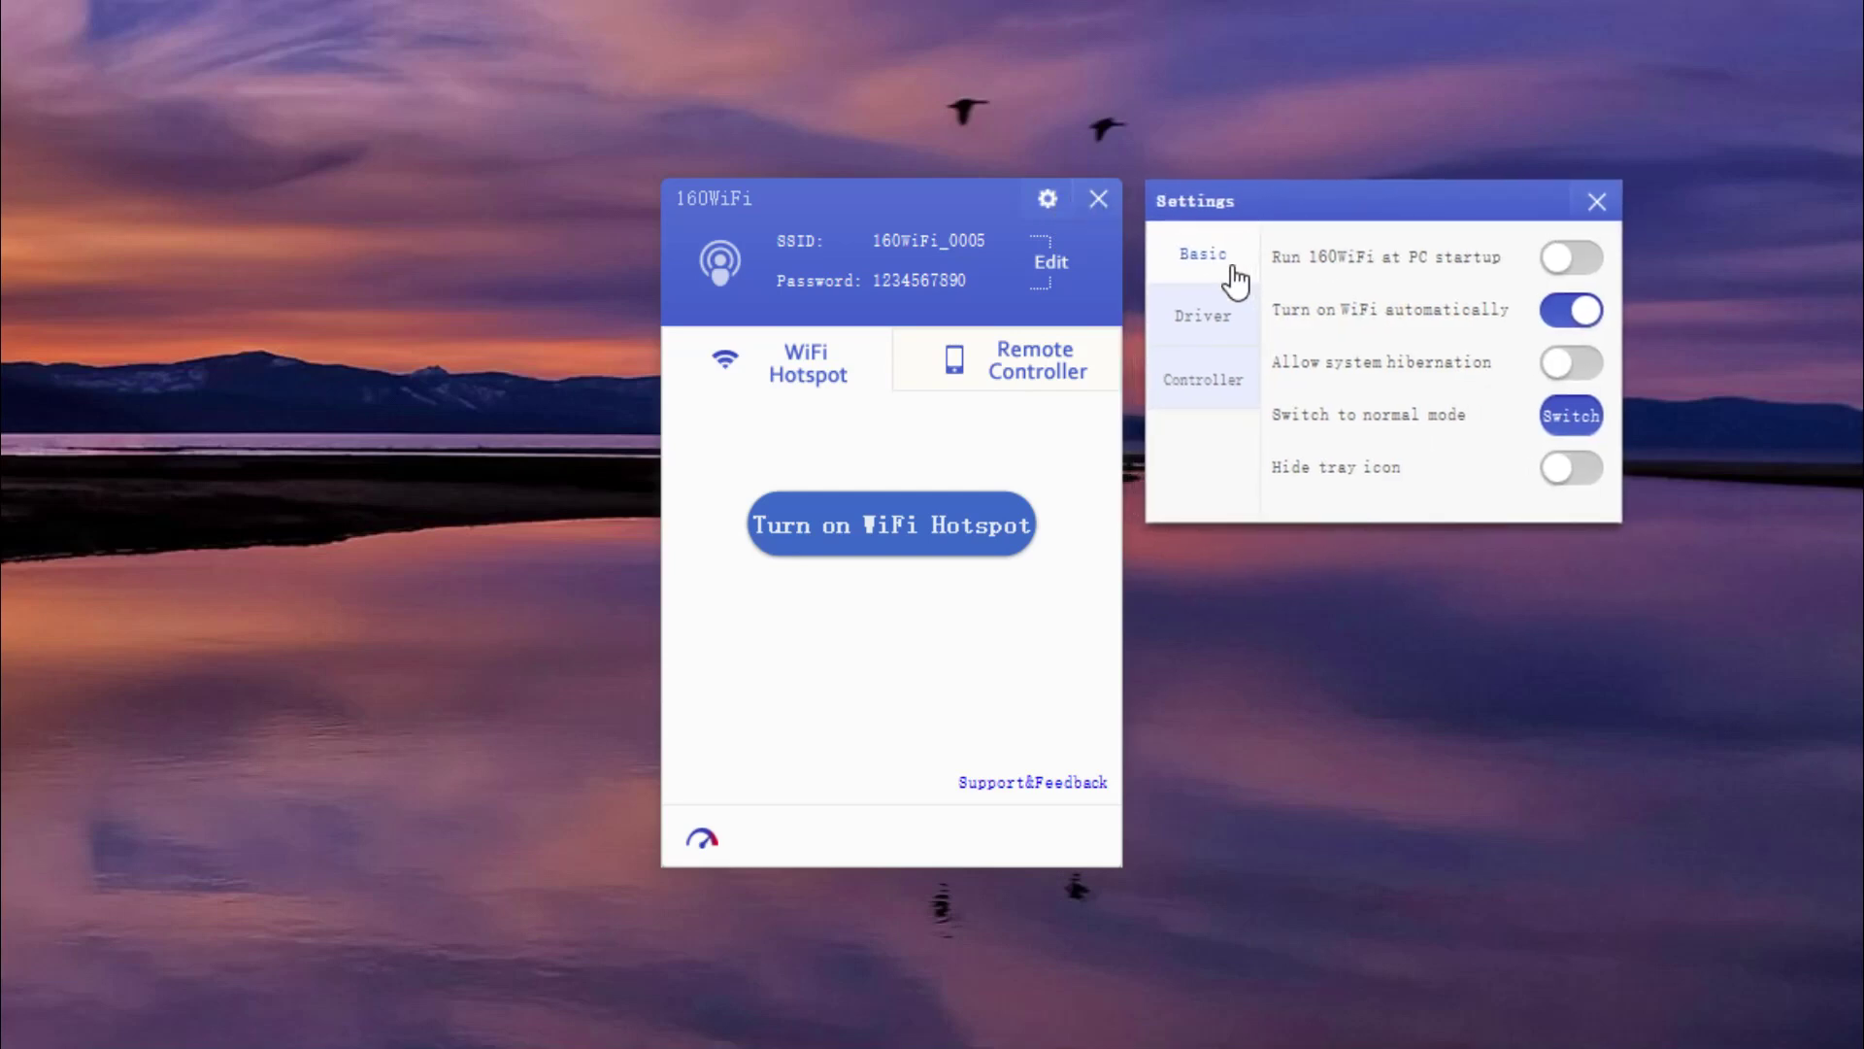
click(1204, 316)
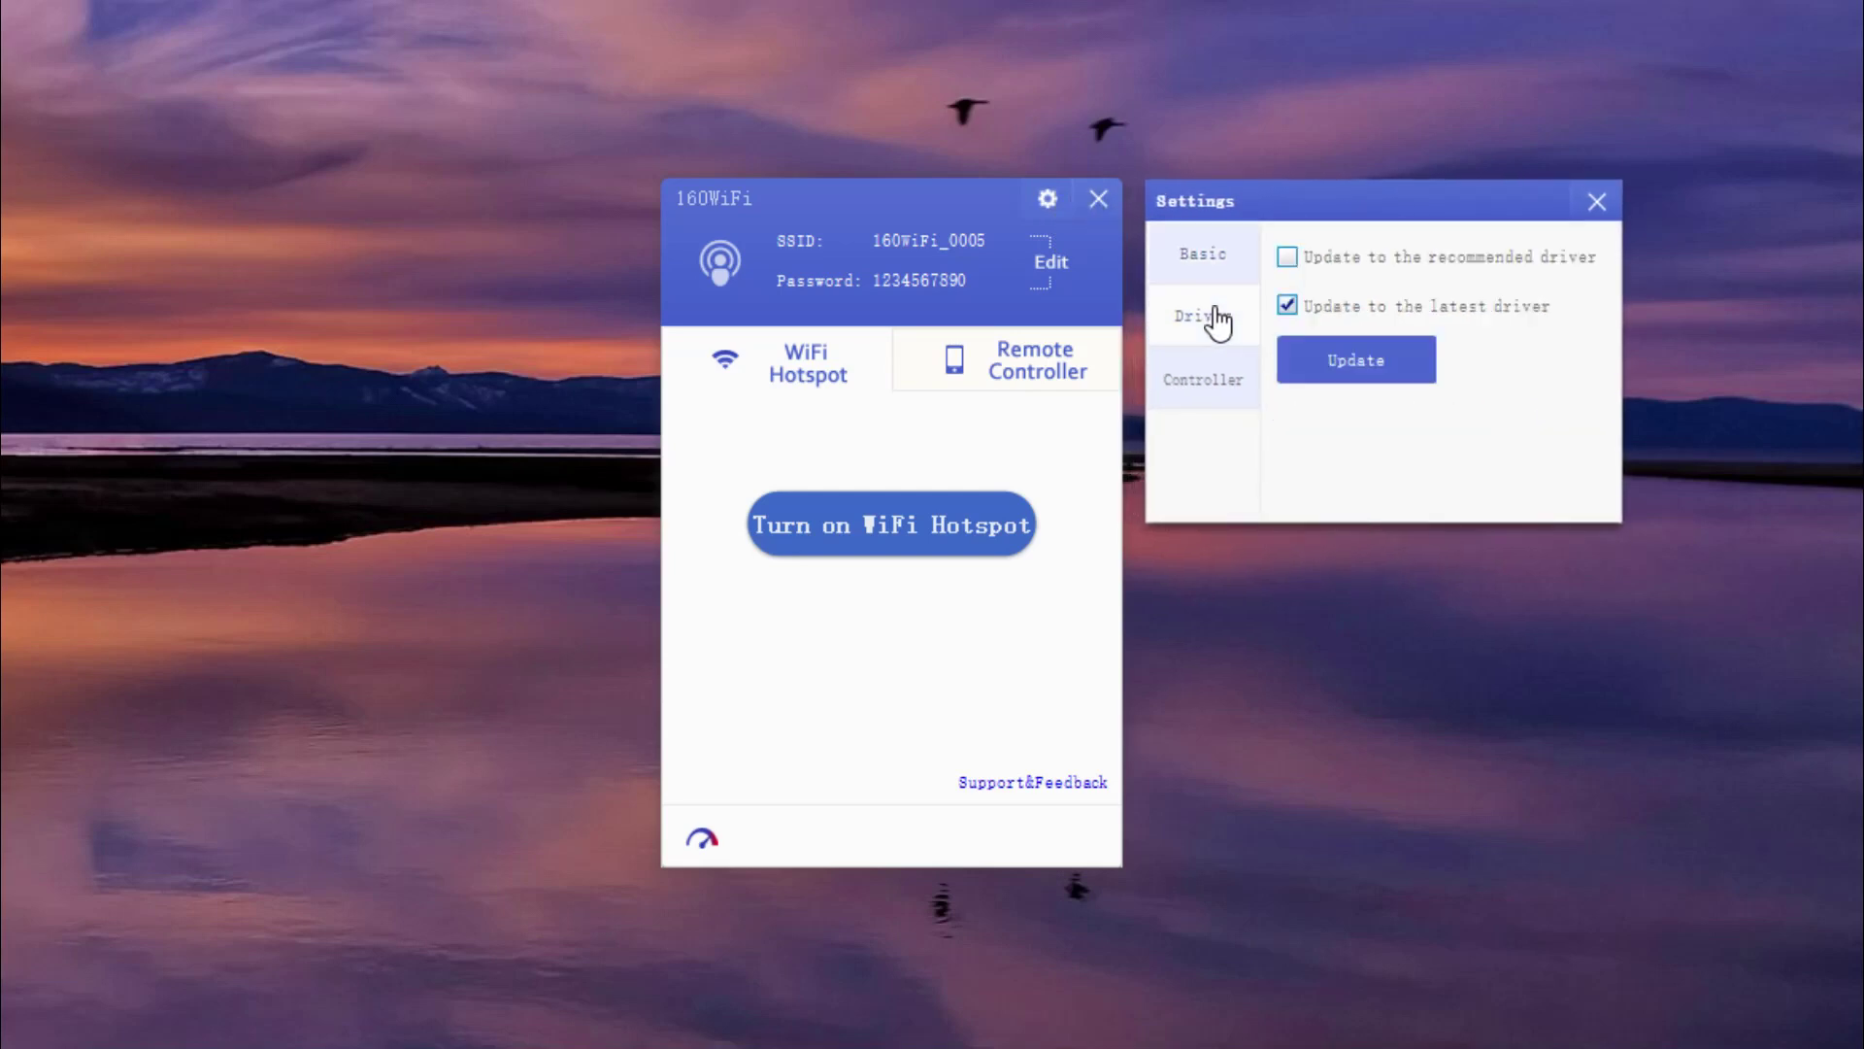
click(1359, 364)
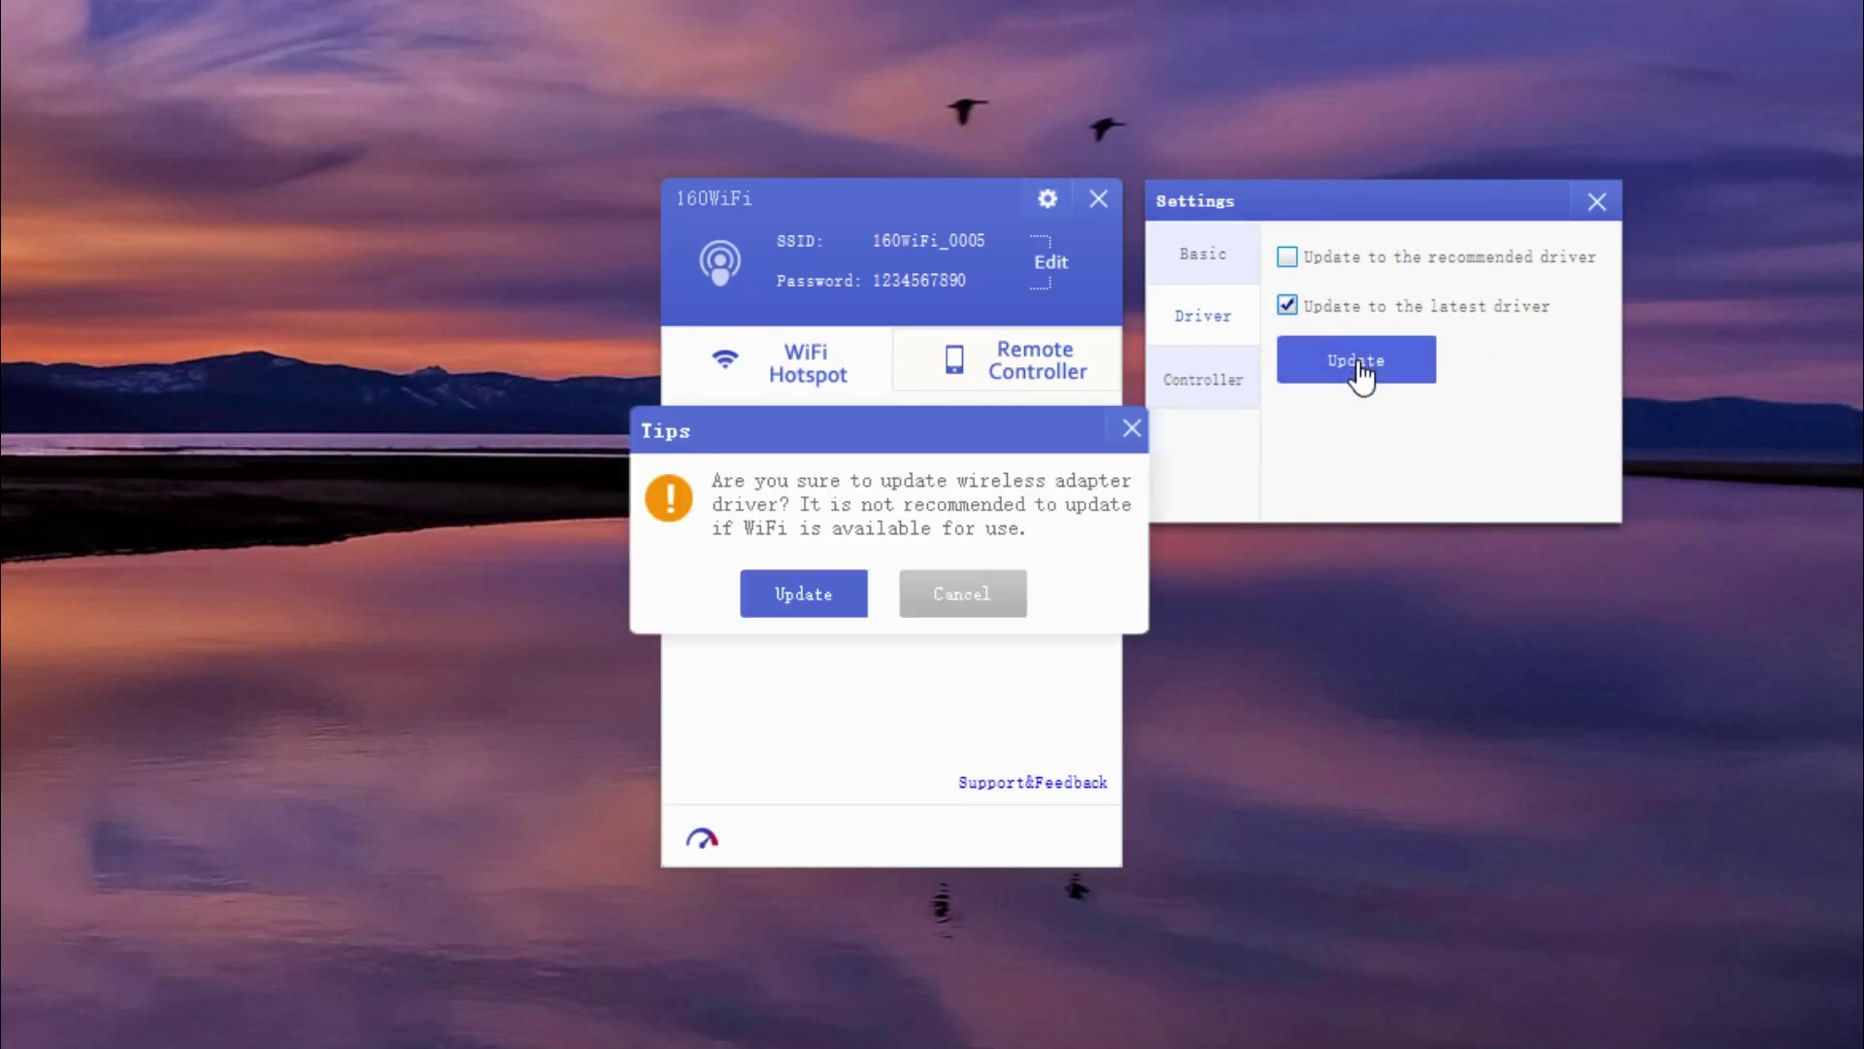
click(1133, 427)
Turn off the device-connected notification and phone control of the PC.
click(1206, 383)
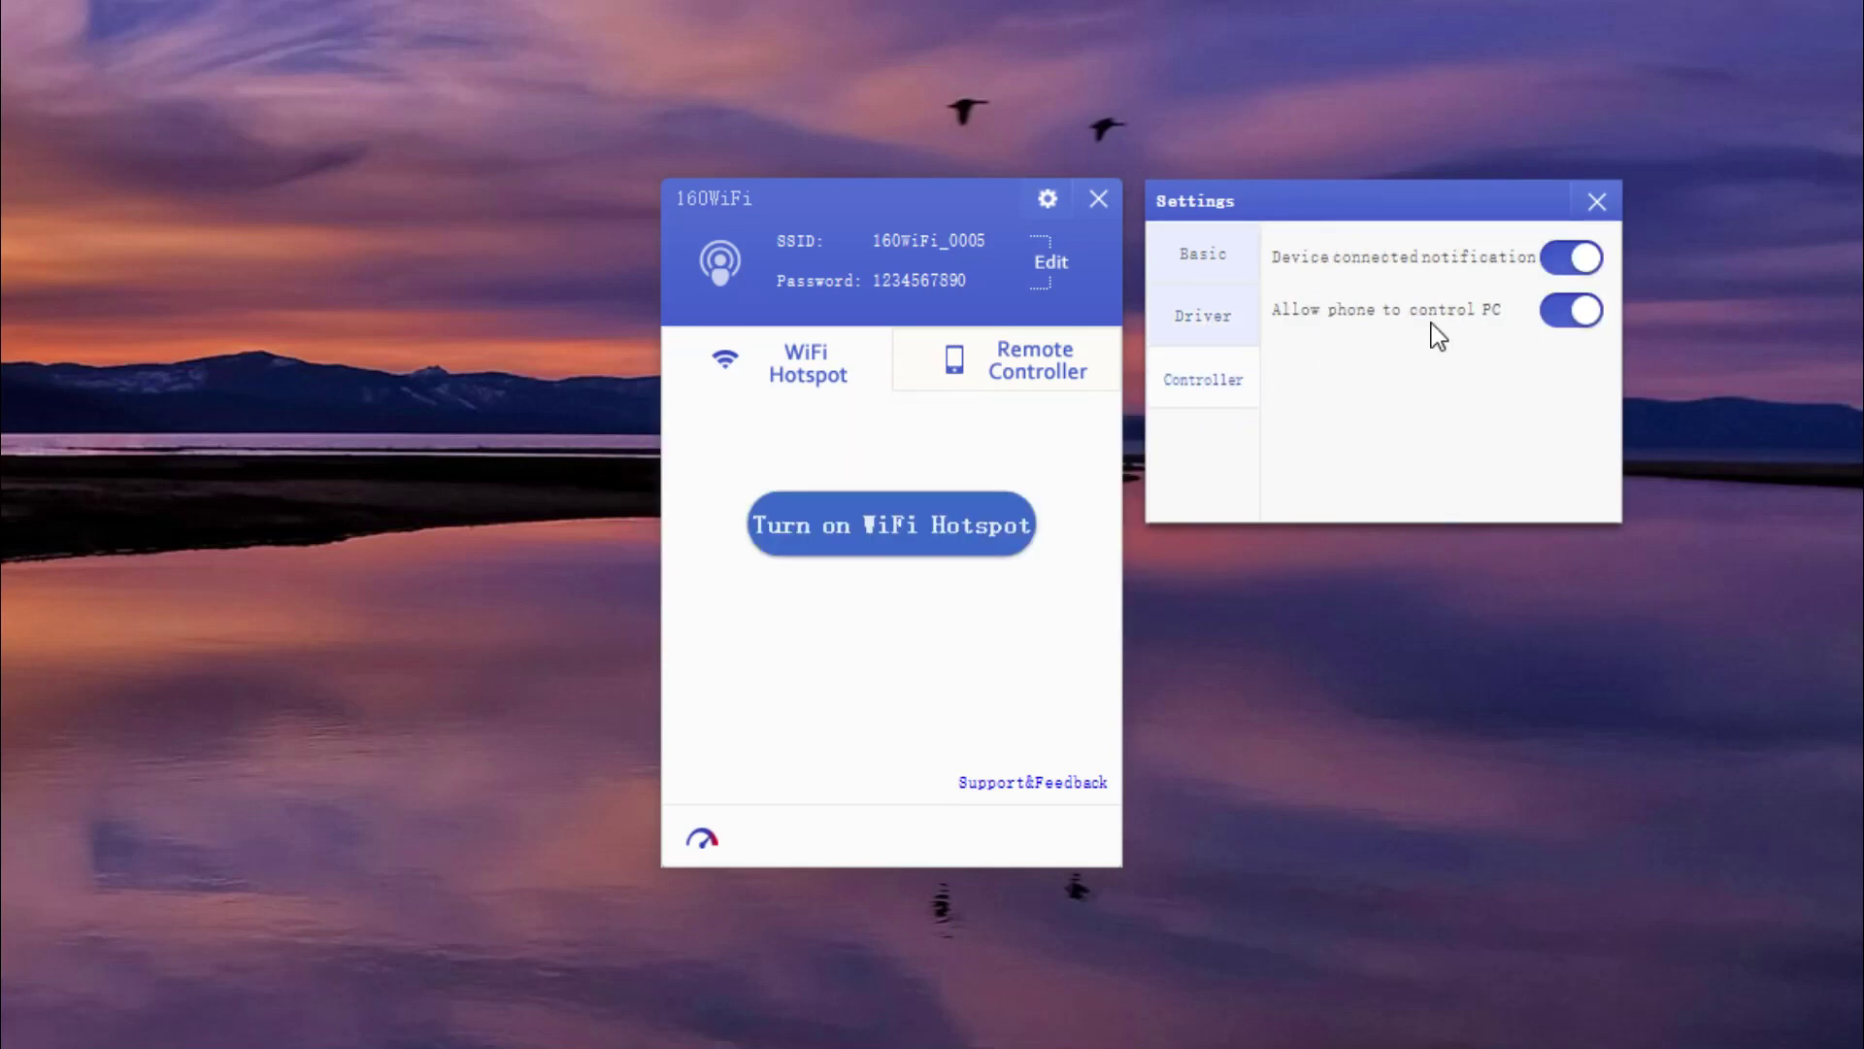
click(1568, 262)
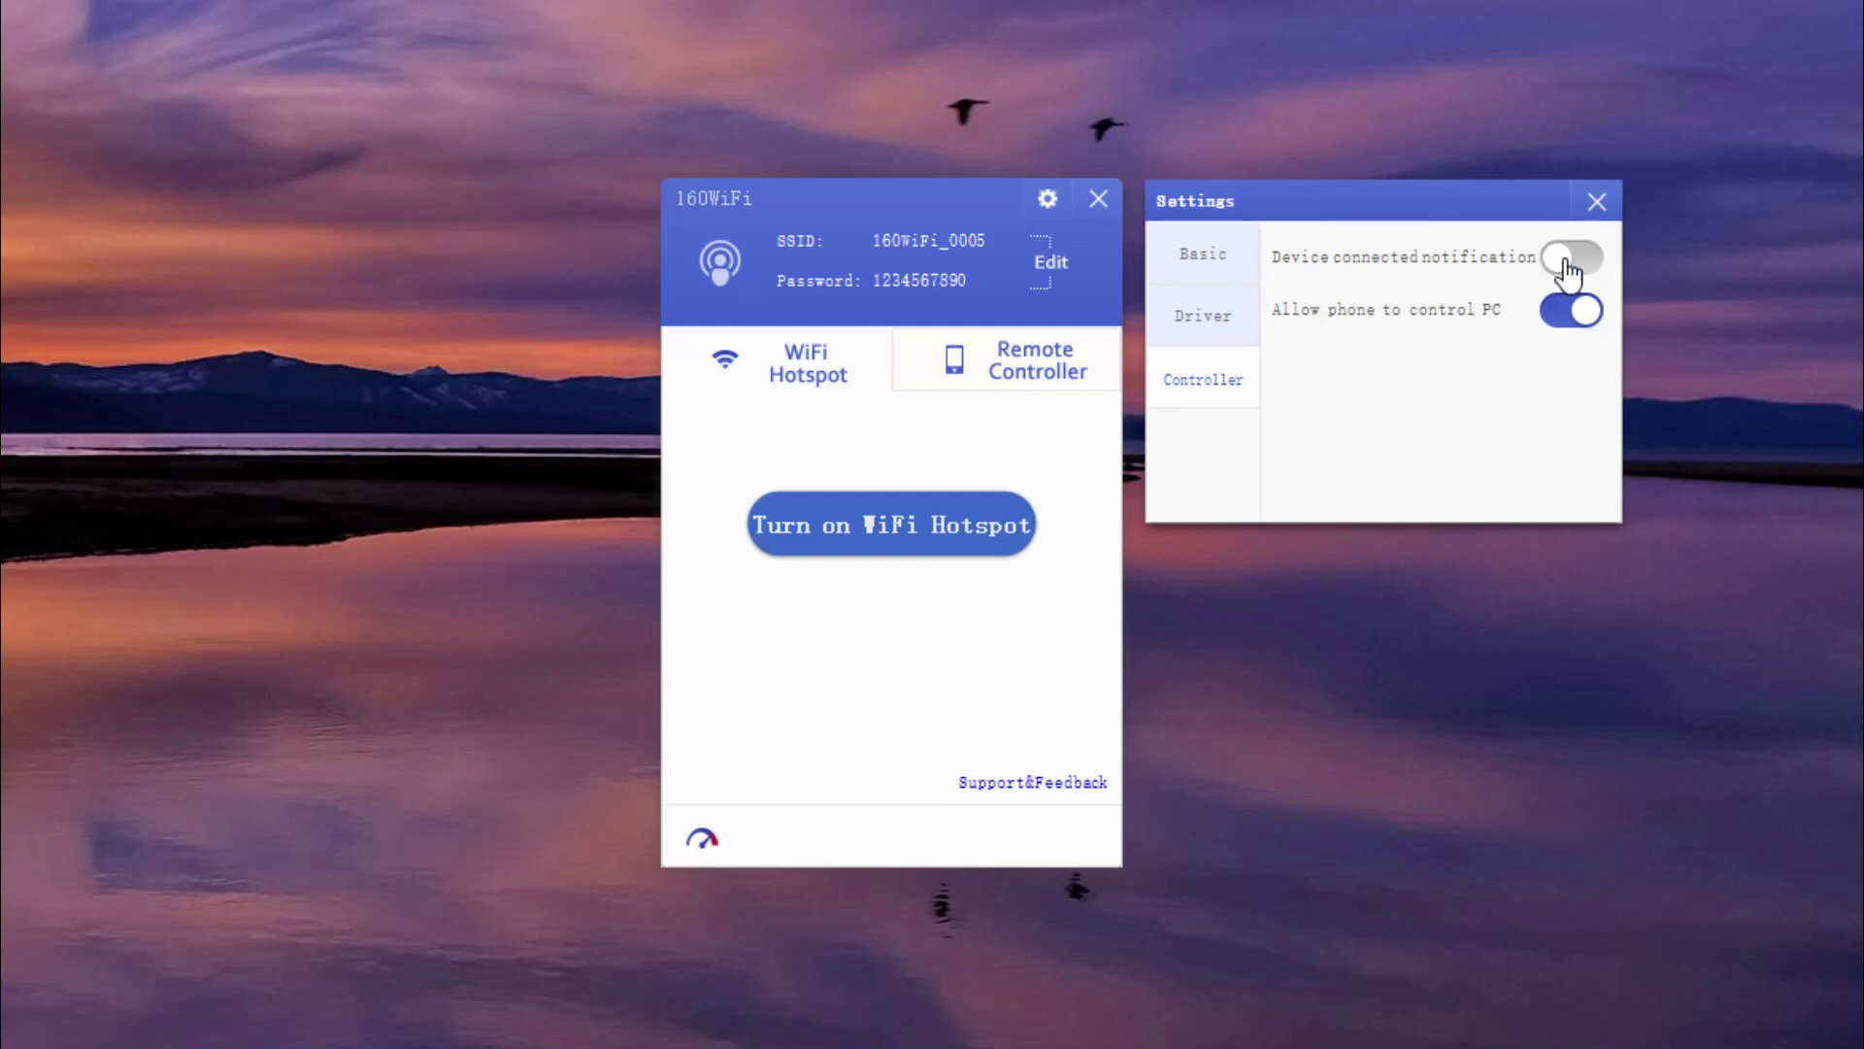
click(1568, 315)
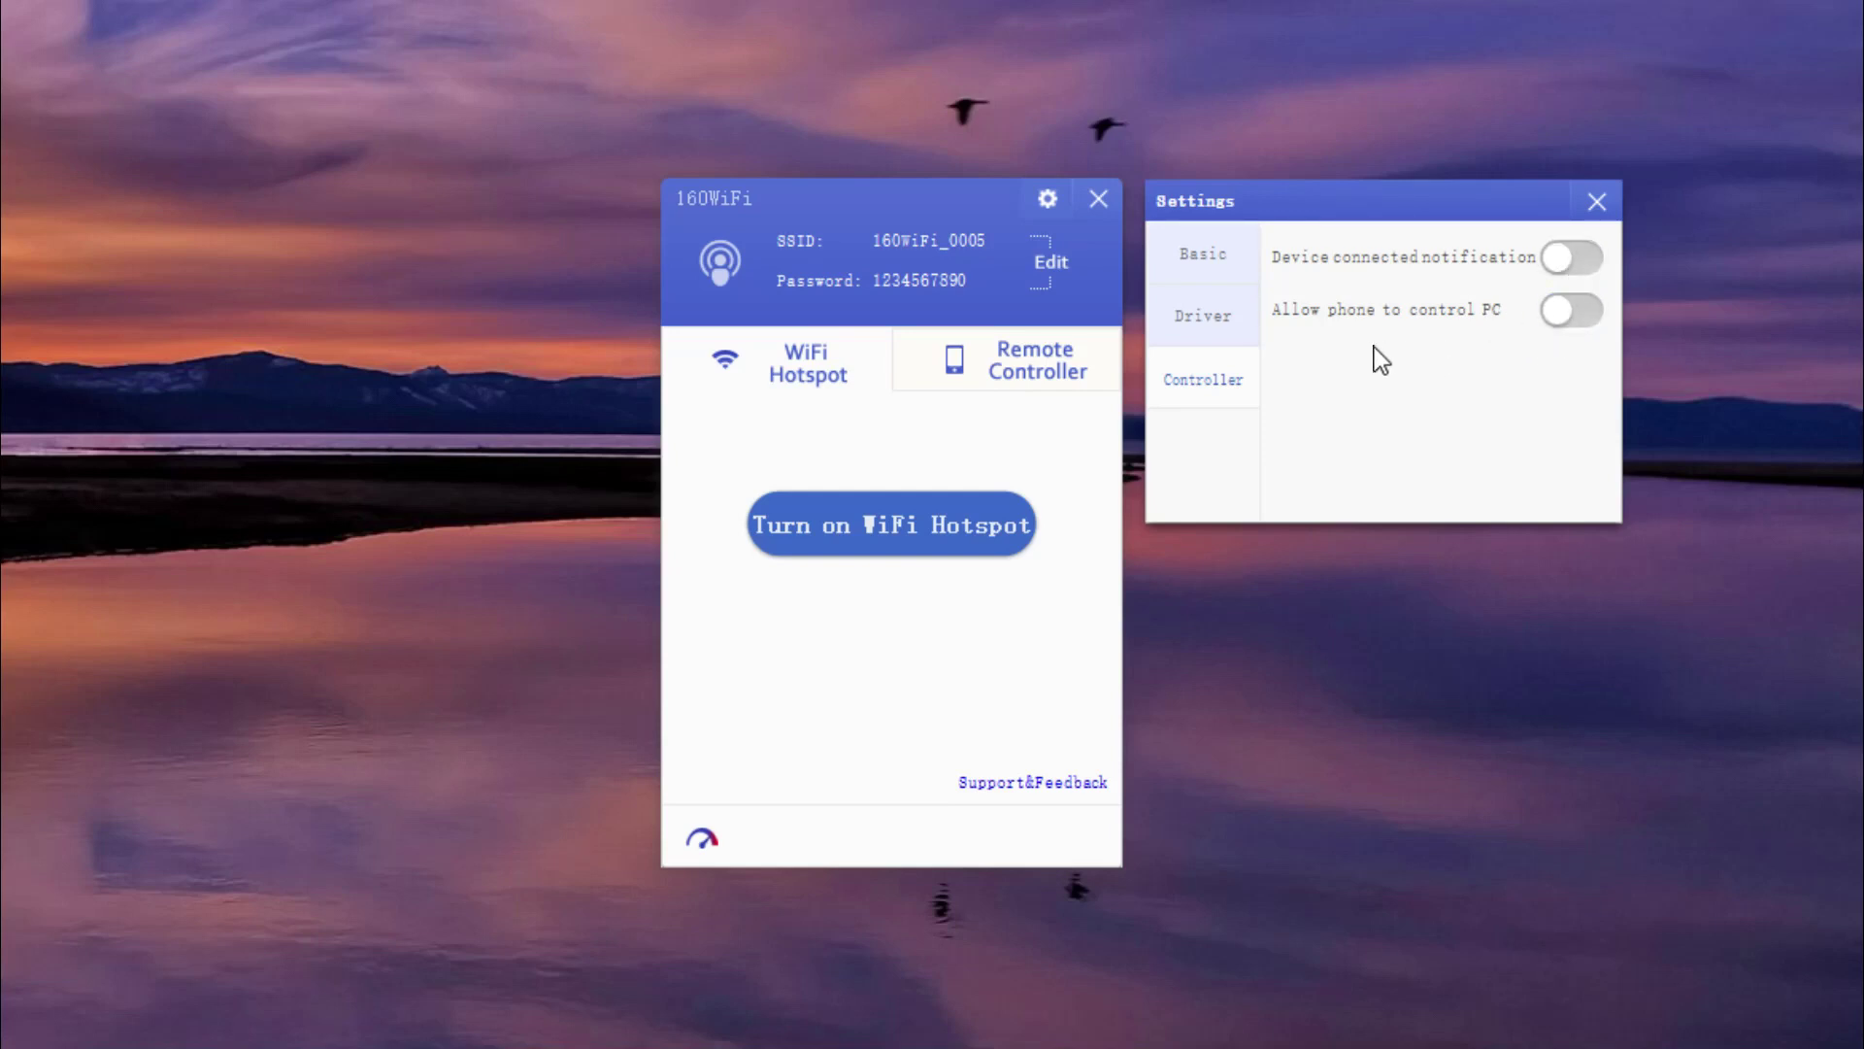
View the remote controller QR code, then try starting the hotspot and dismiss the missing-adapter warning.
click(1595, 203)
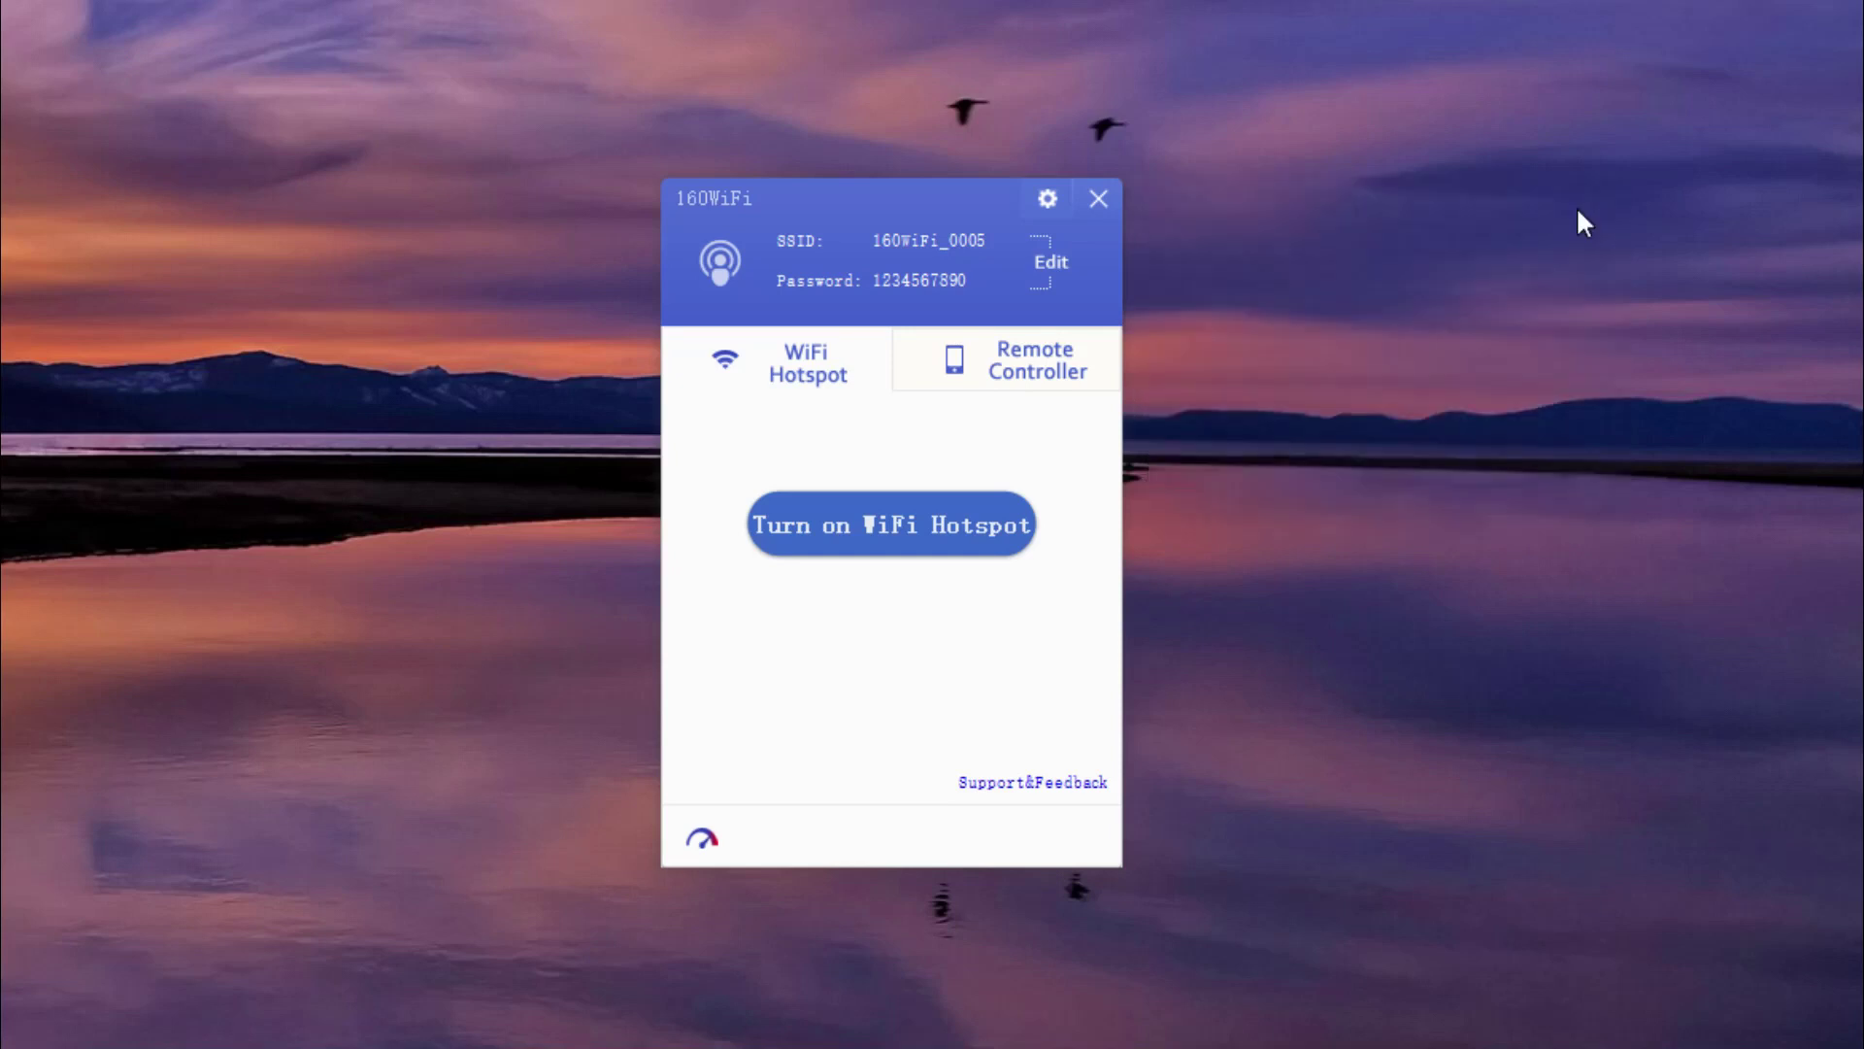
click(1010, 369)
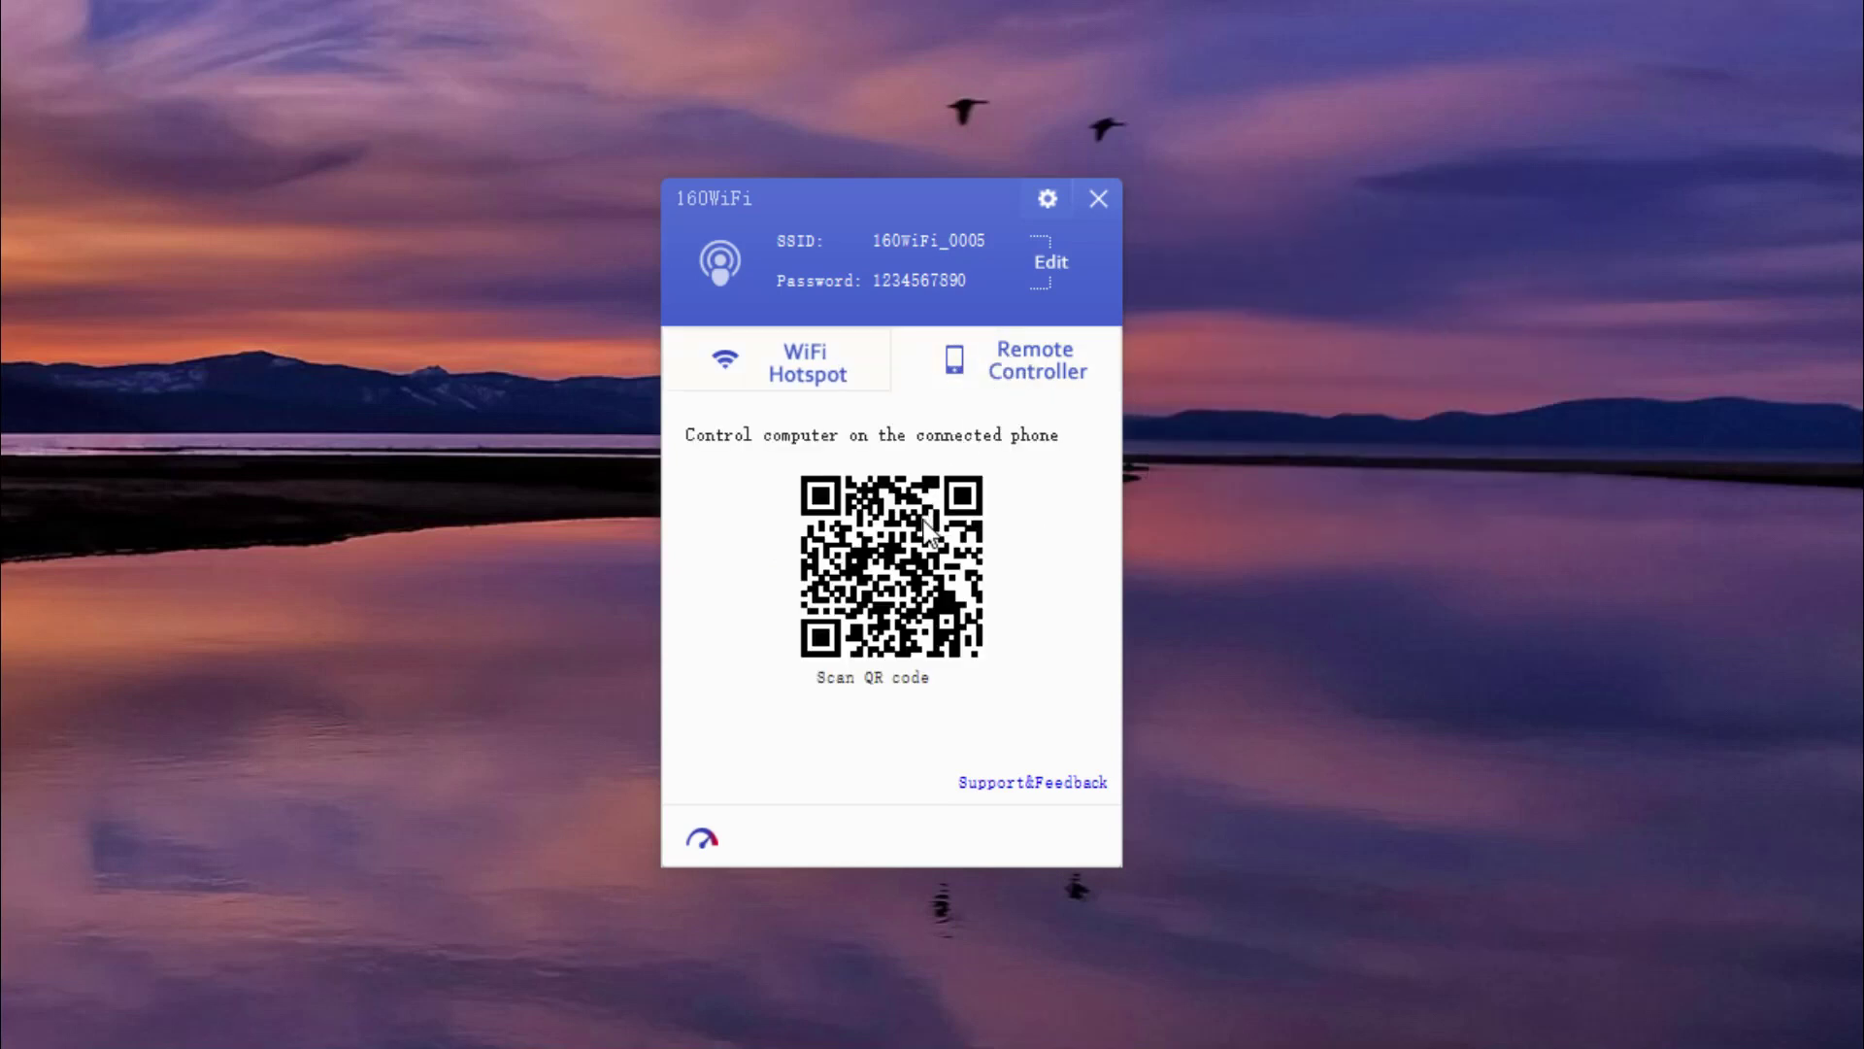
click(823, 379)
click(850, 520)
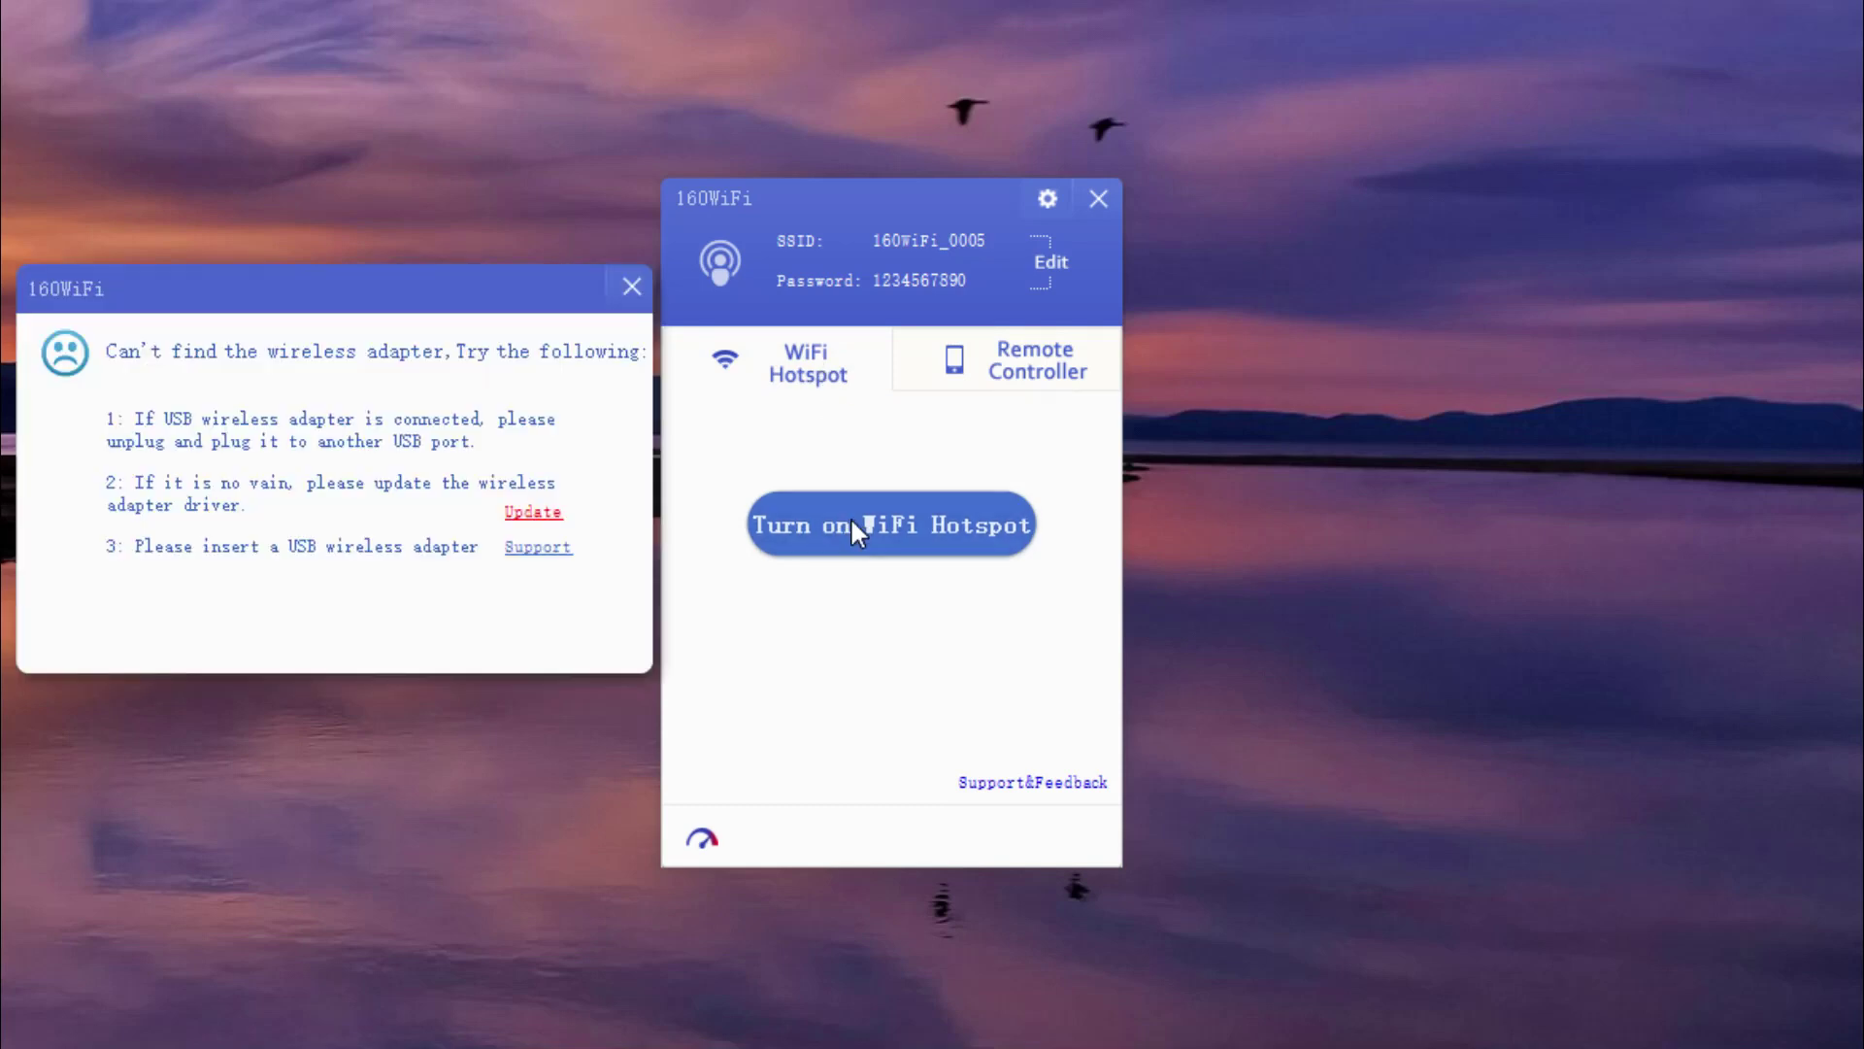
click(632, 287)
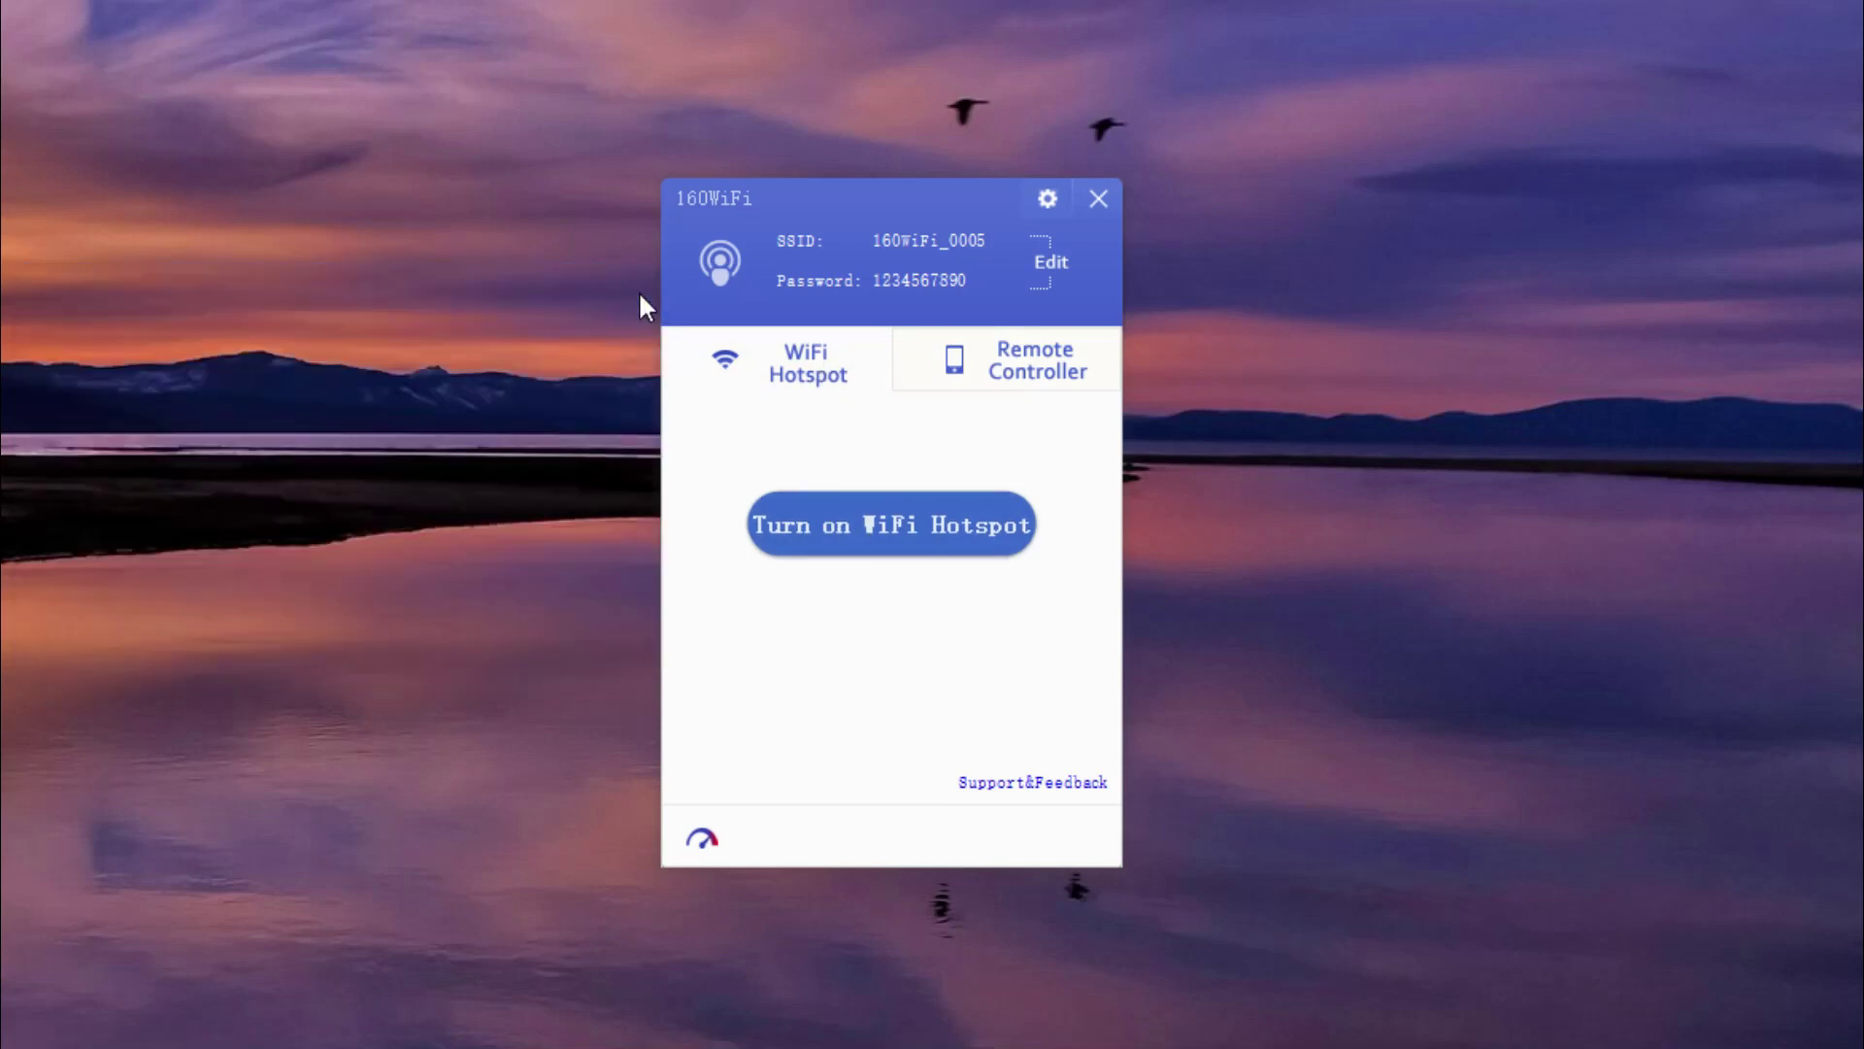
Edit and save a new hotspot password after an empty password is rejected.
click(1047, 272)
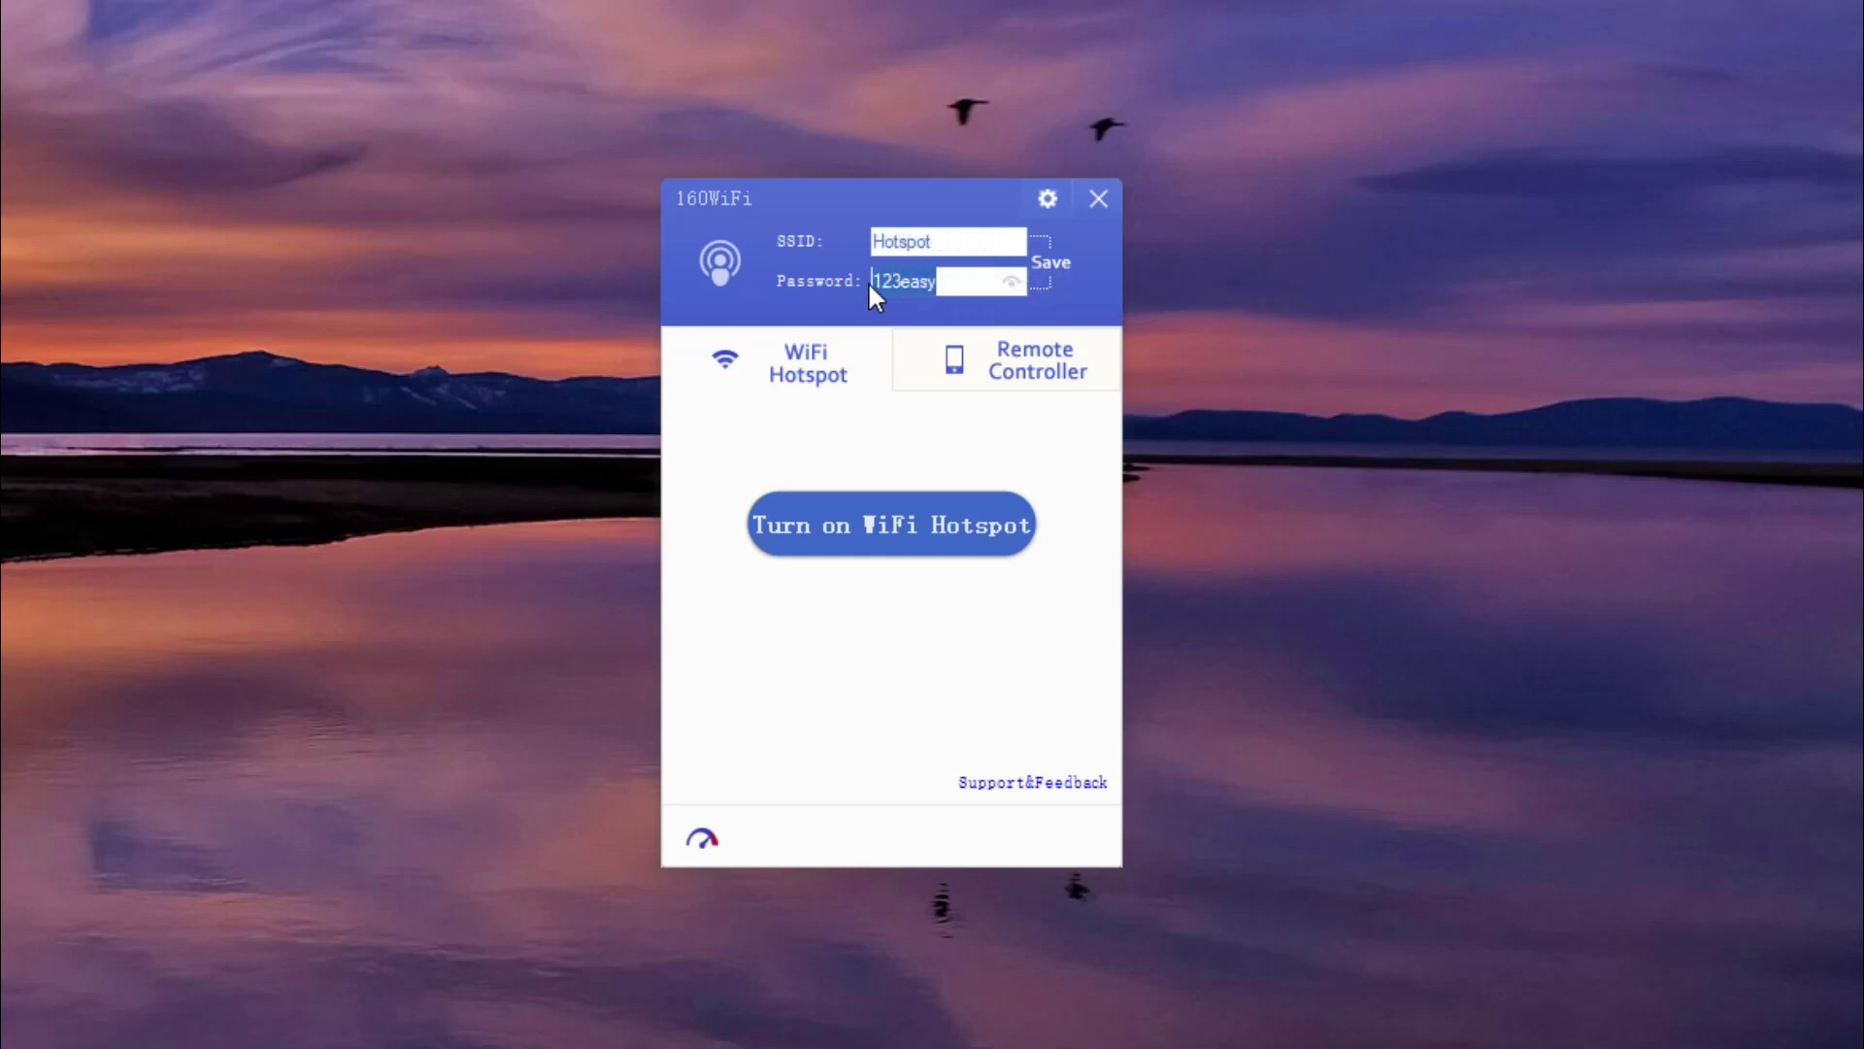
key(BackSpace)
click(1049, 272)
click(961, 276)
text(1)
click(1052, 264)
Switch 160WiFi to normal mode in Basic settings and dismiss the missing-adapter warning.
click(1047, 199)
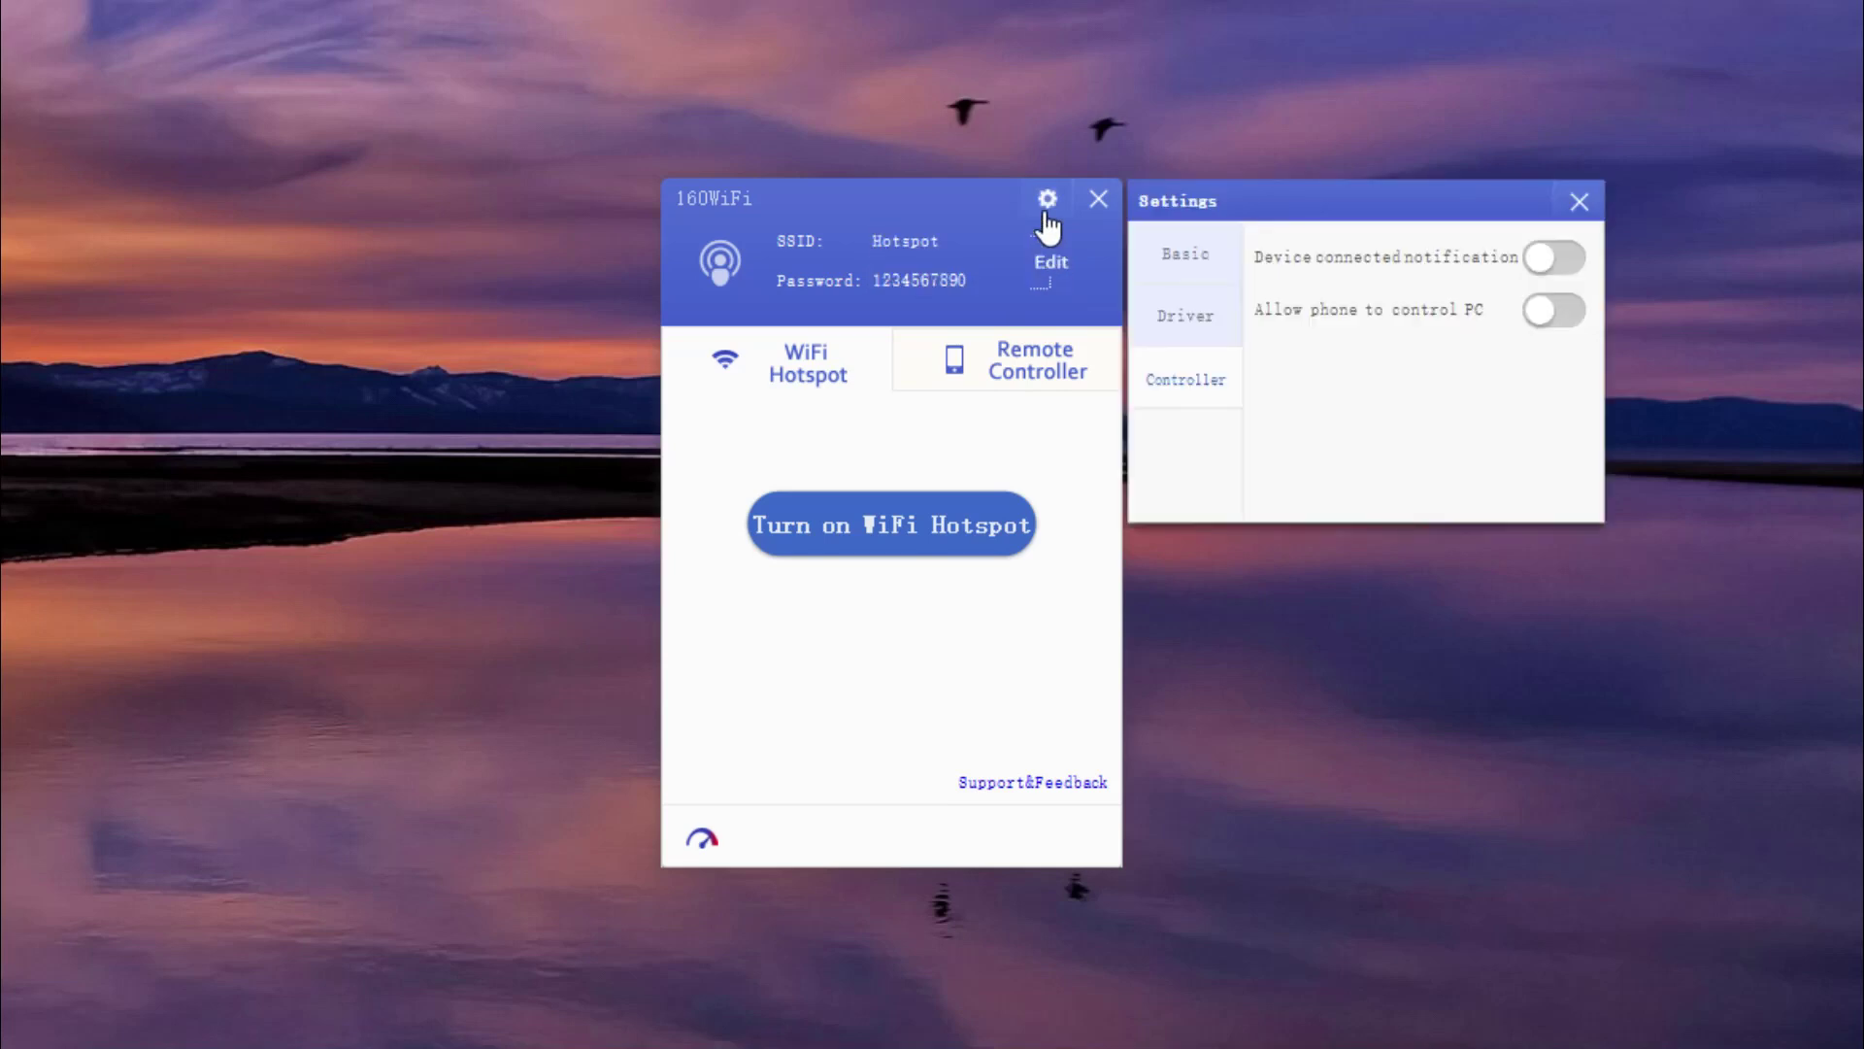
click(1196, 255)
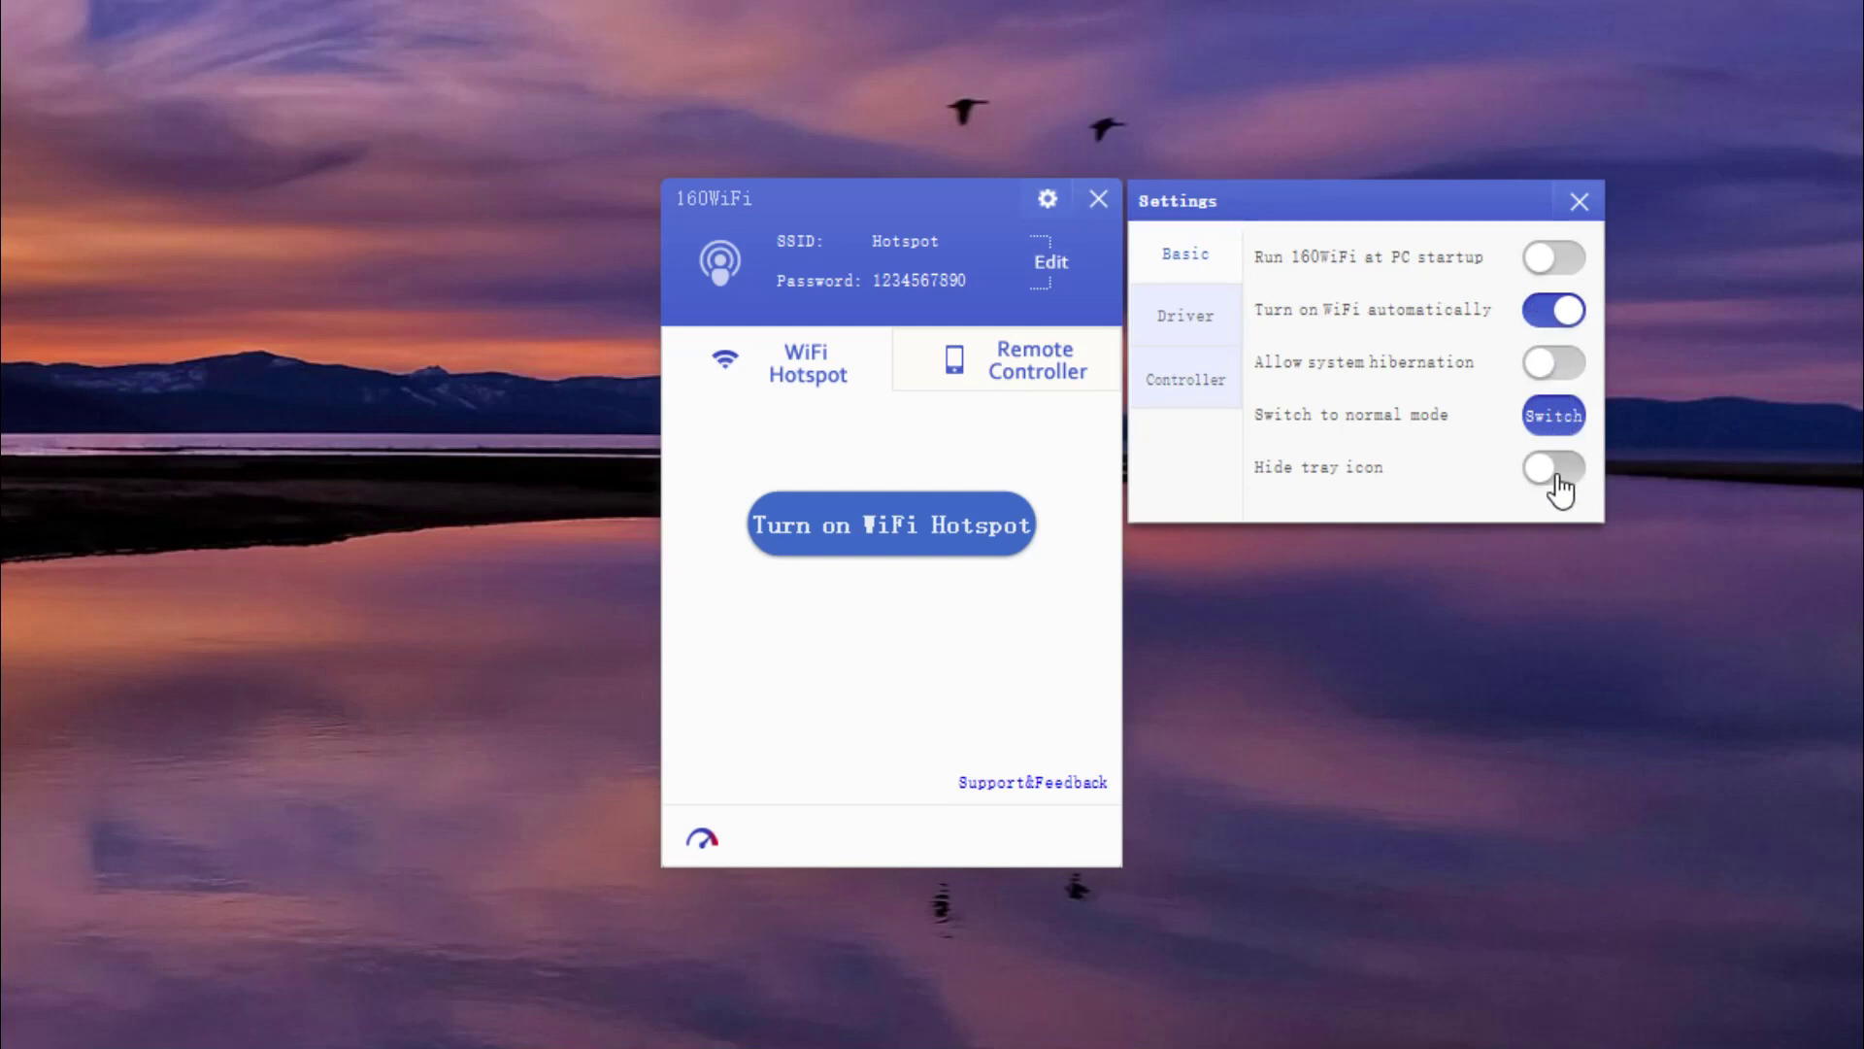
click(1555, 418)
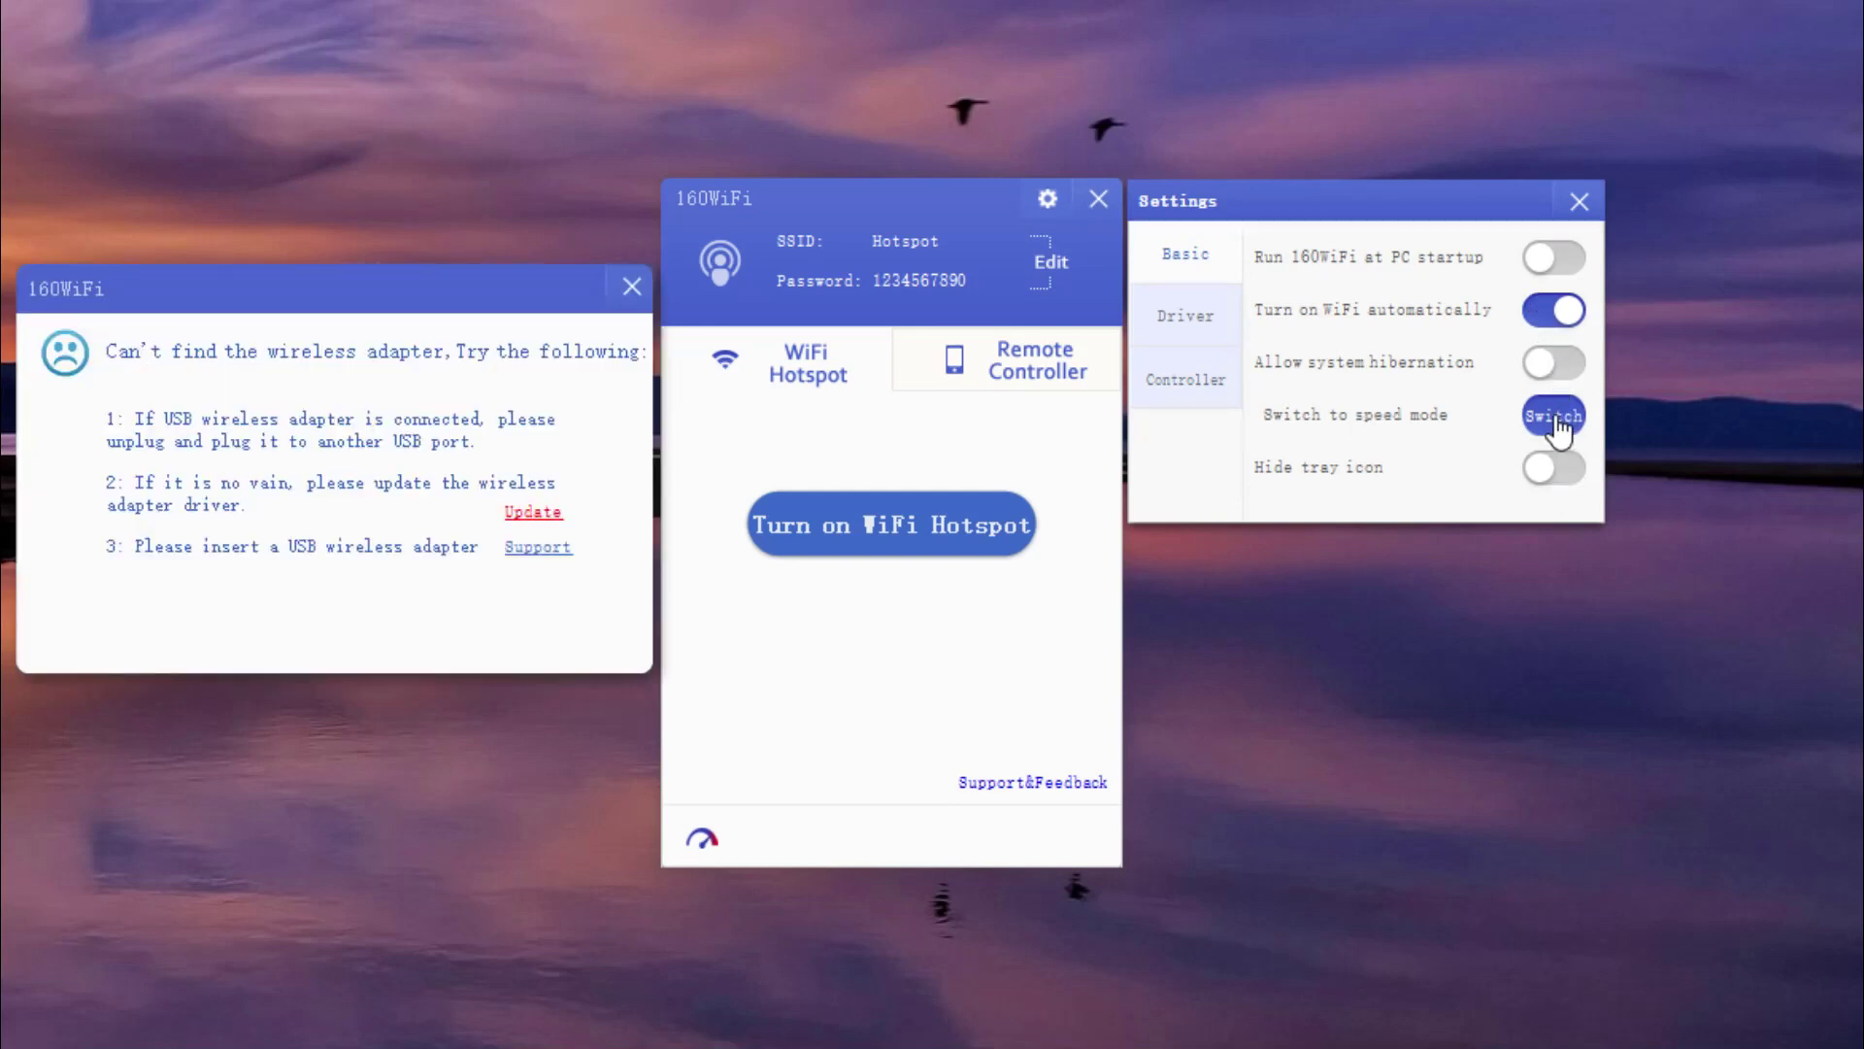
click(632, 285)
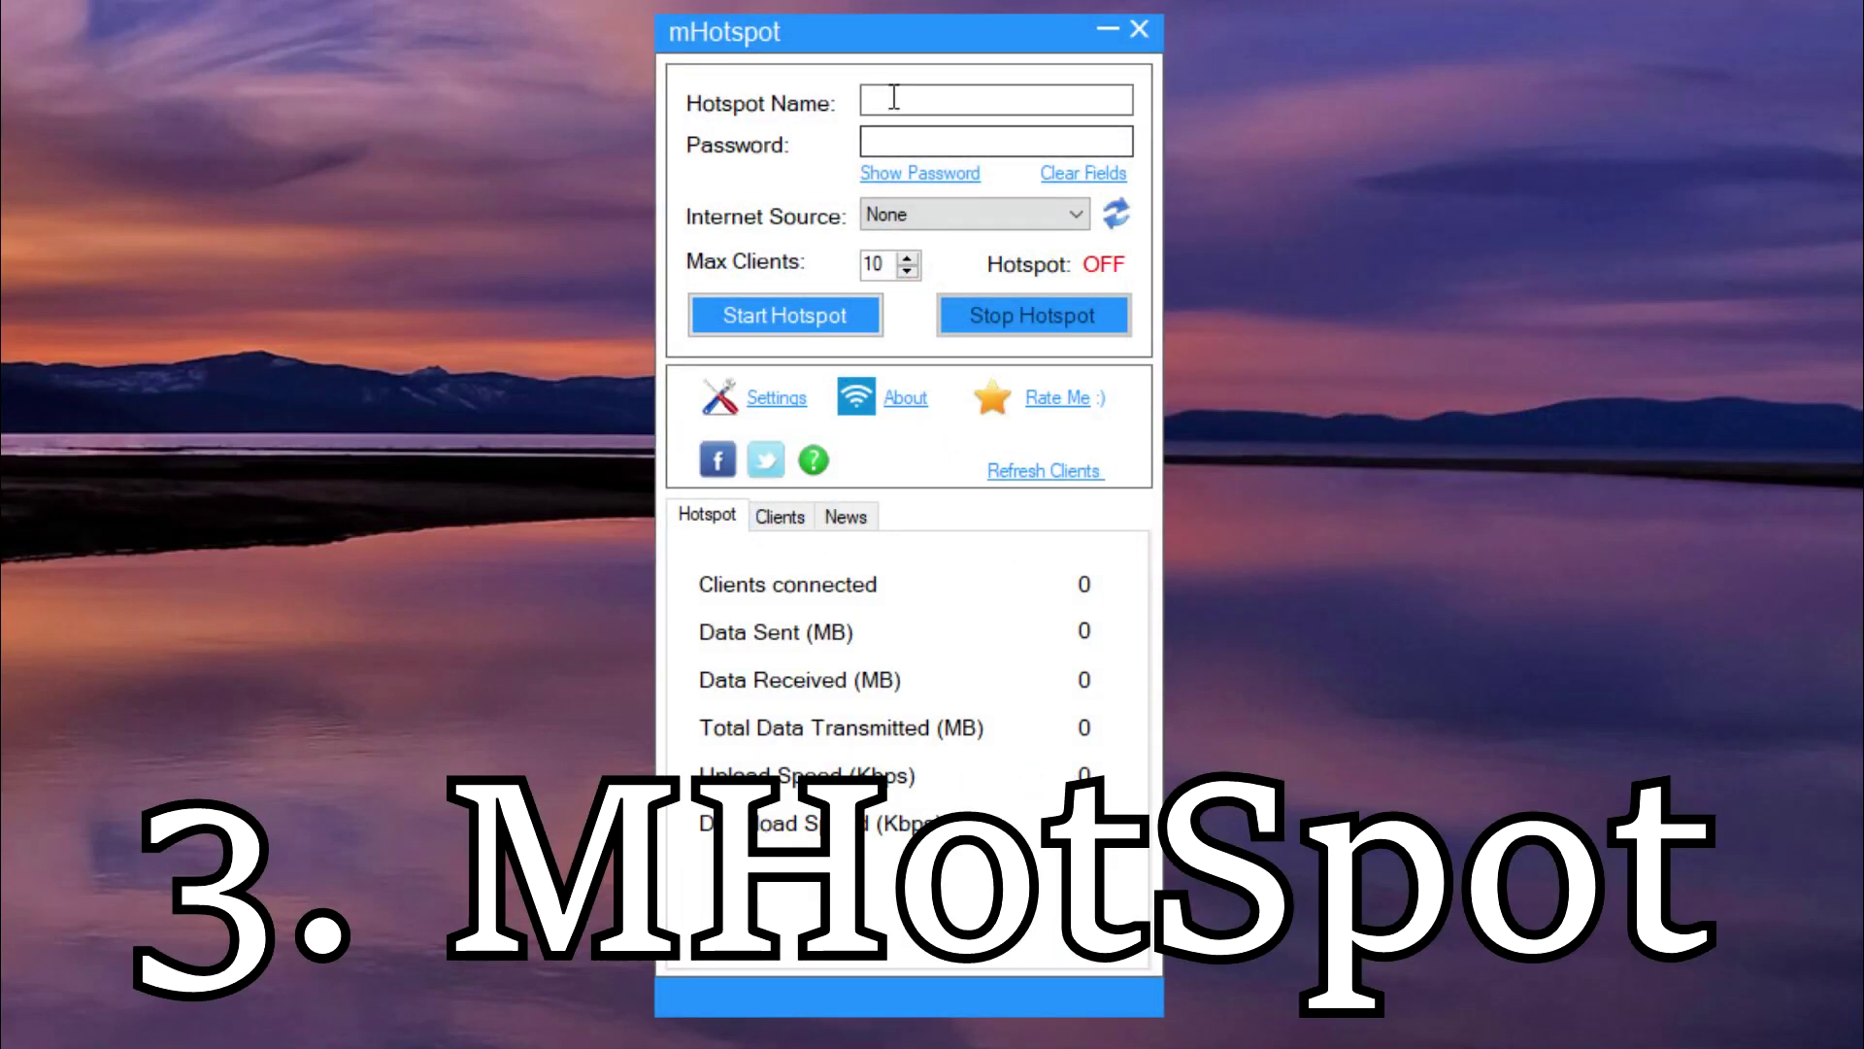
Name the hotspot HotSpot, enter a password, and pick Ethernet as the internet source.
click(967, 102)
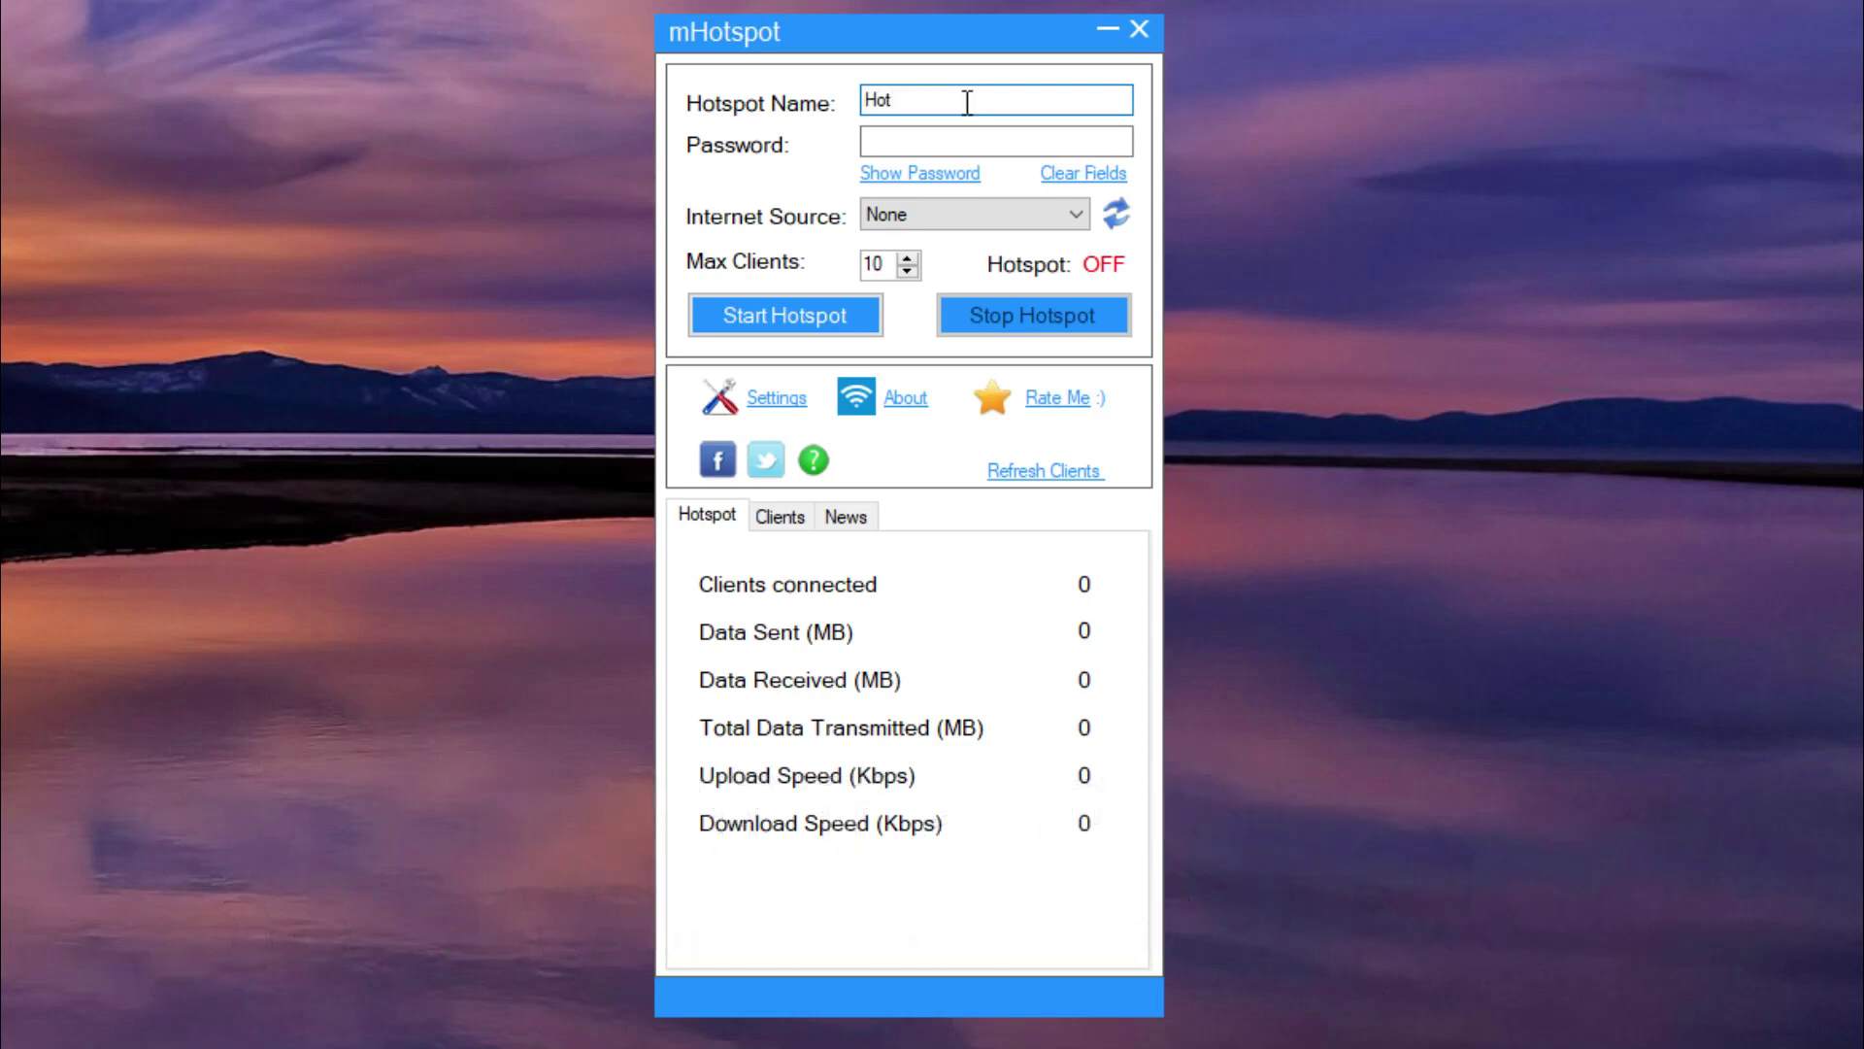
text(HotSpot)
click(952, 141)
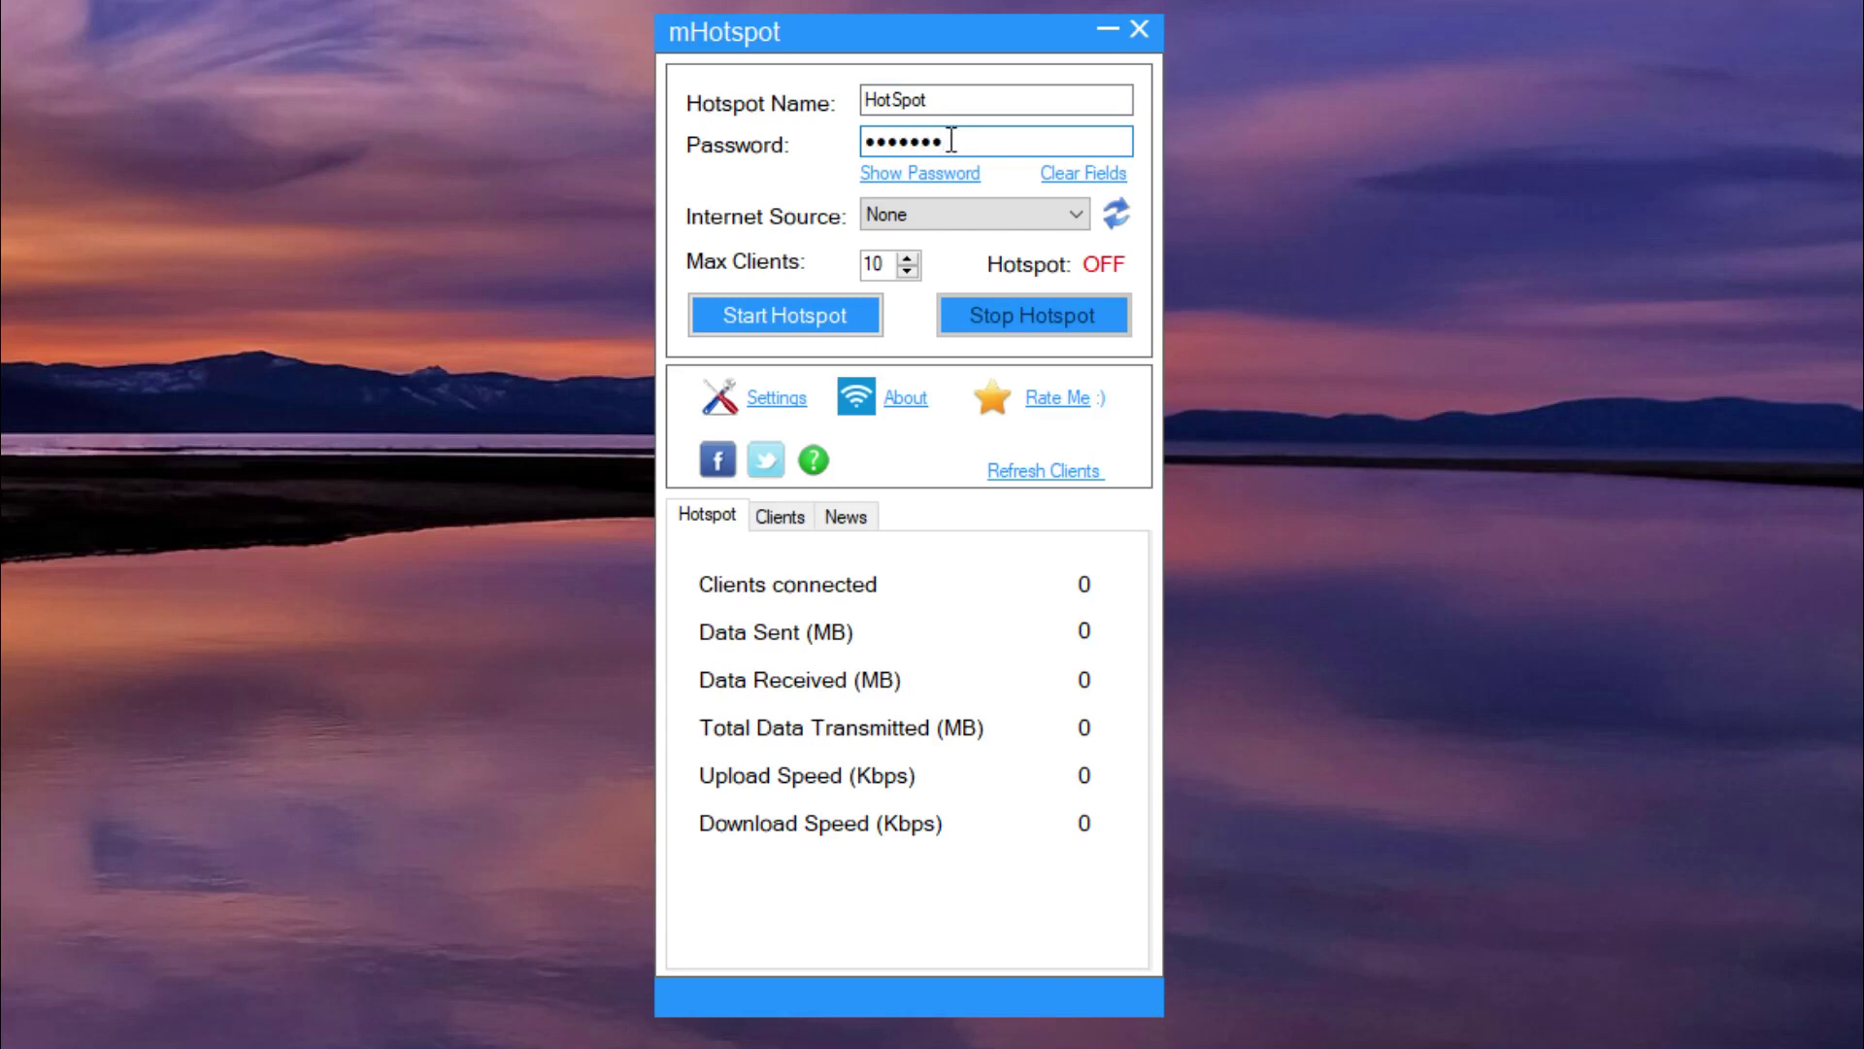
click(949, 183)
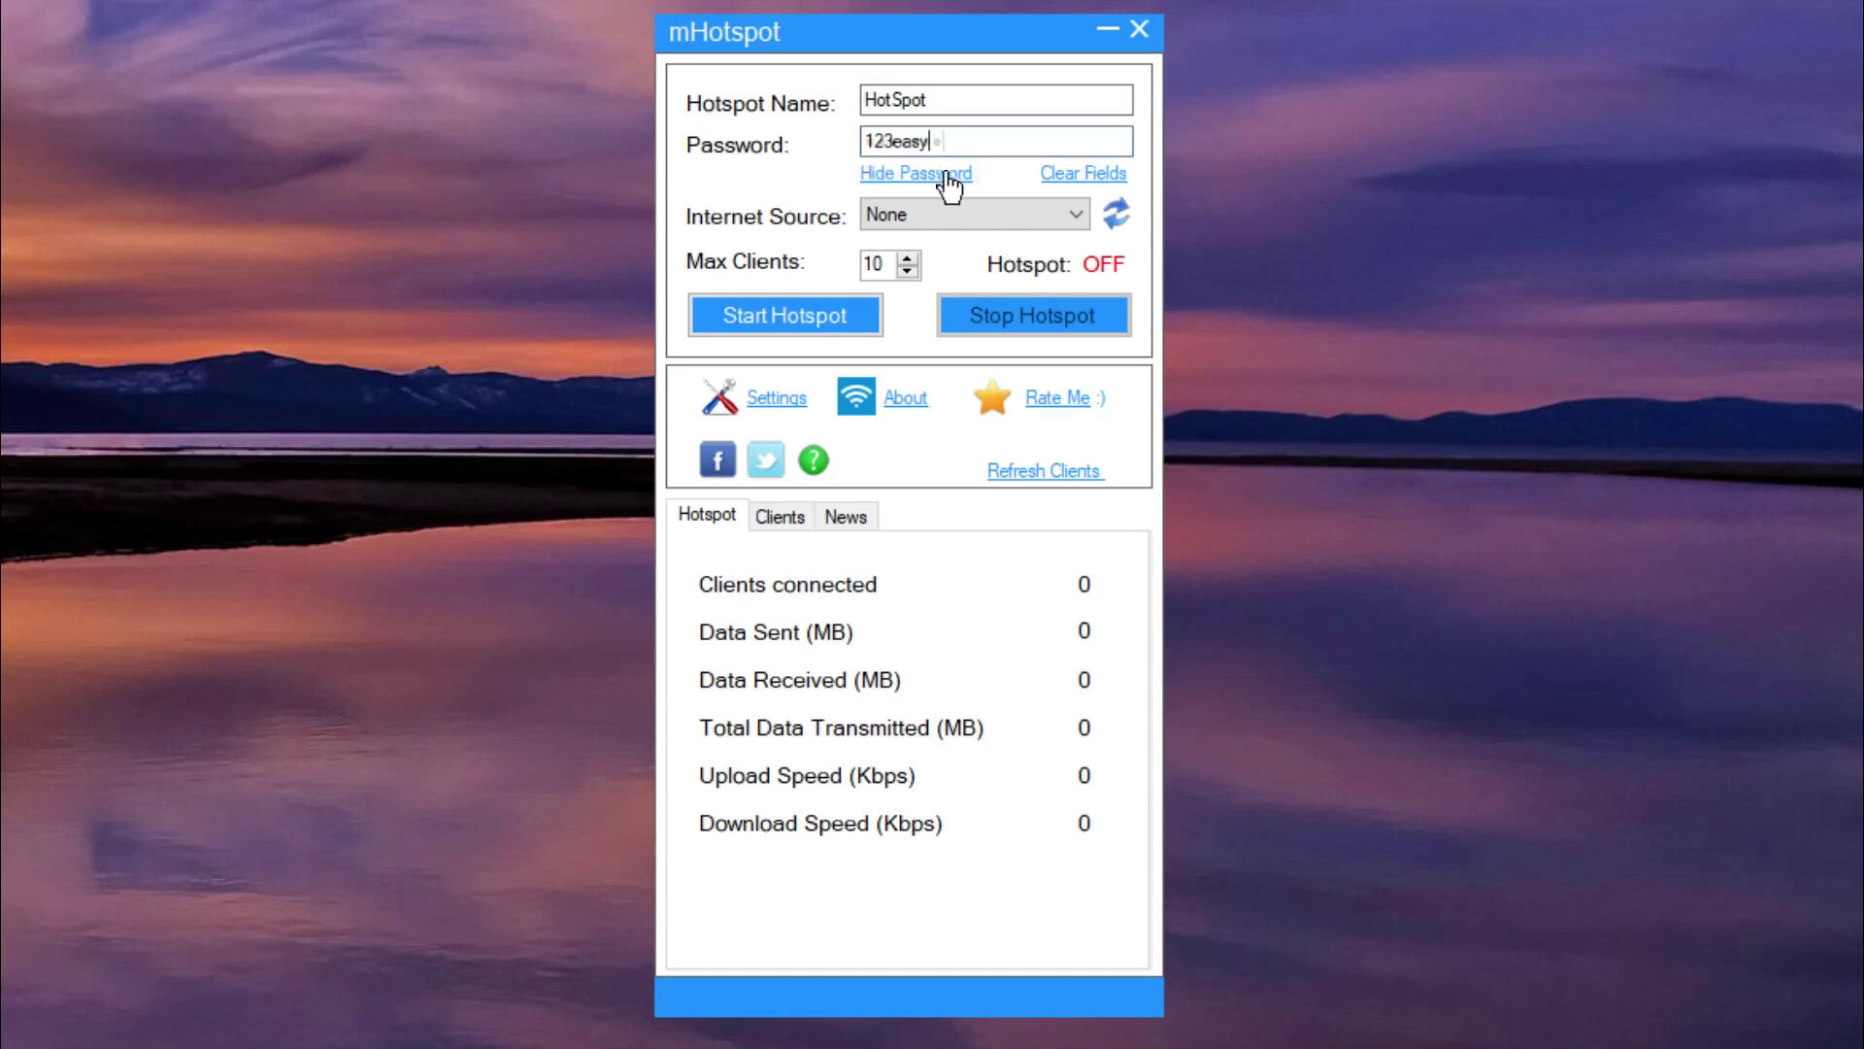
click(949, 174)
click(947, 206)
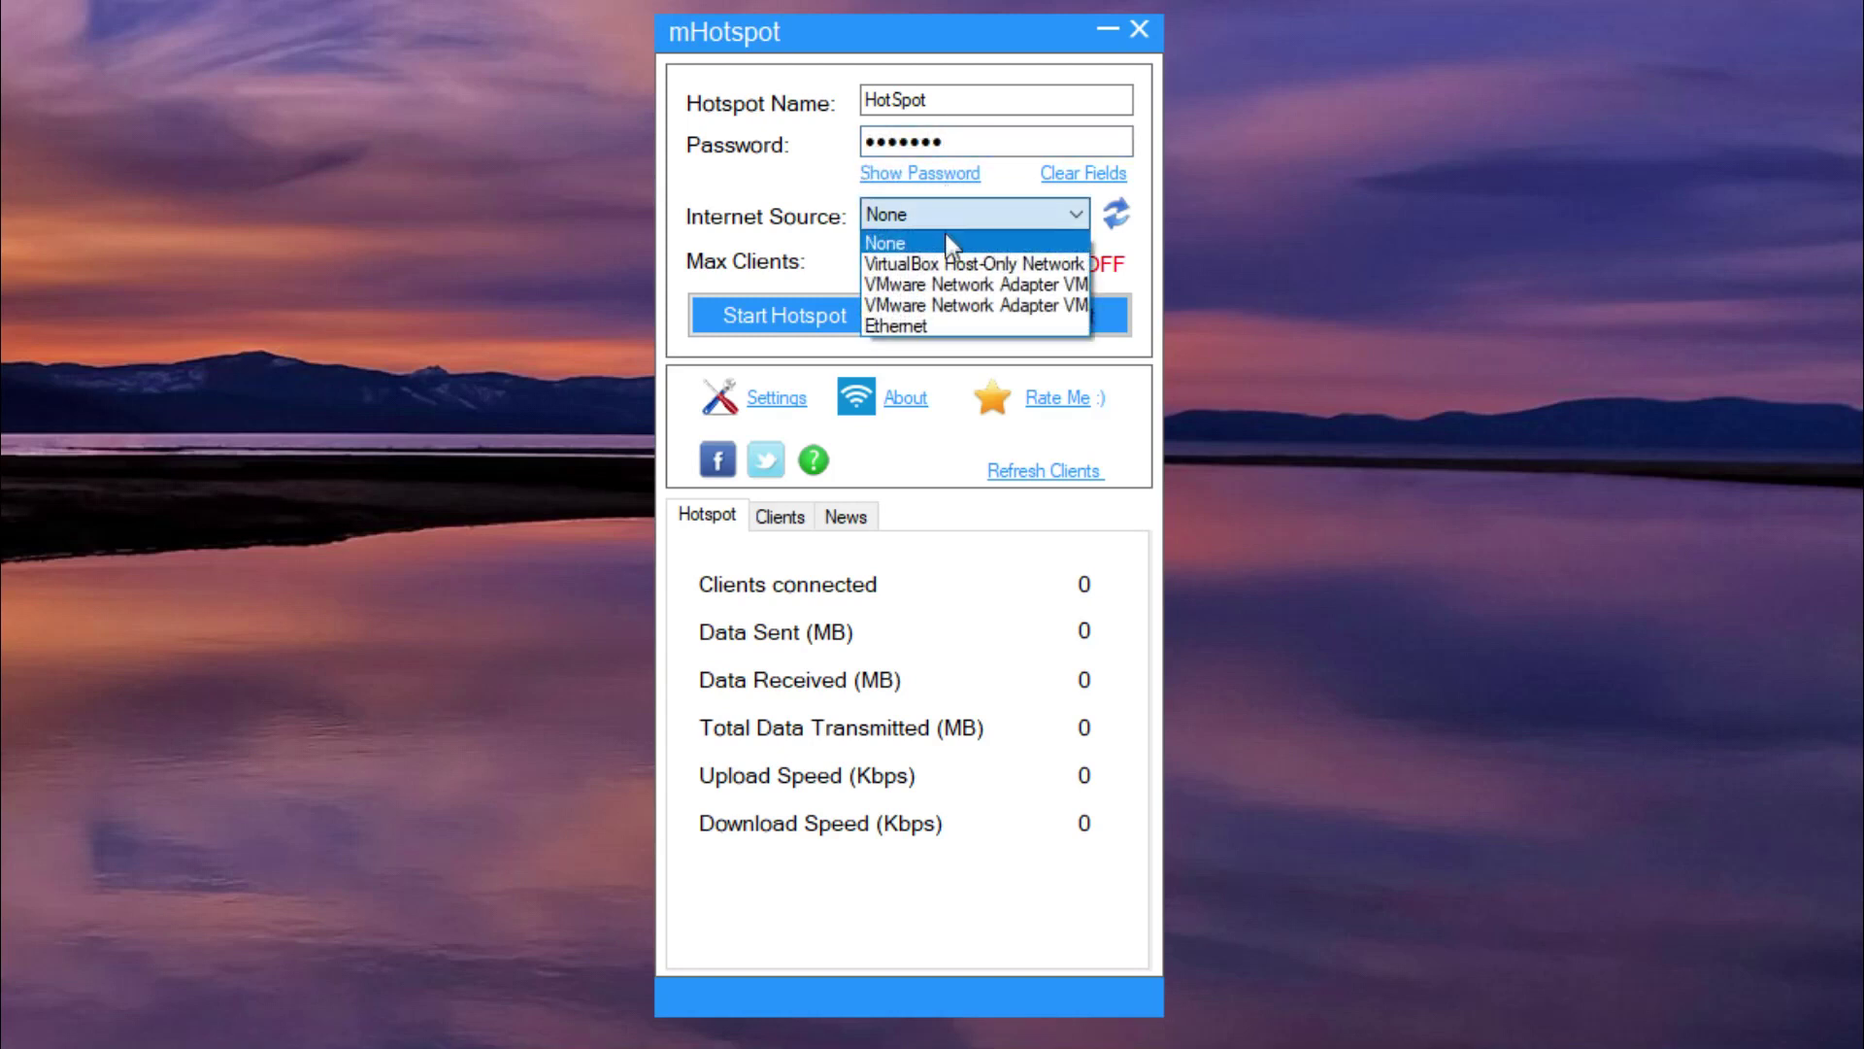
click(947, 325)
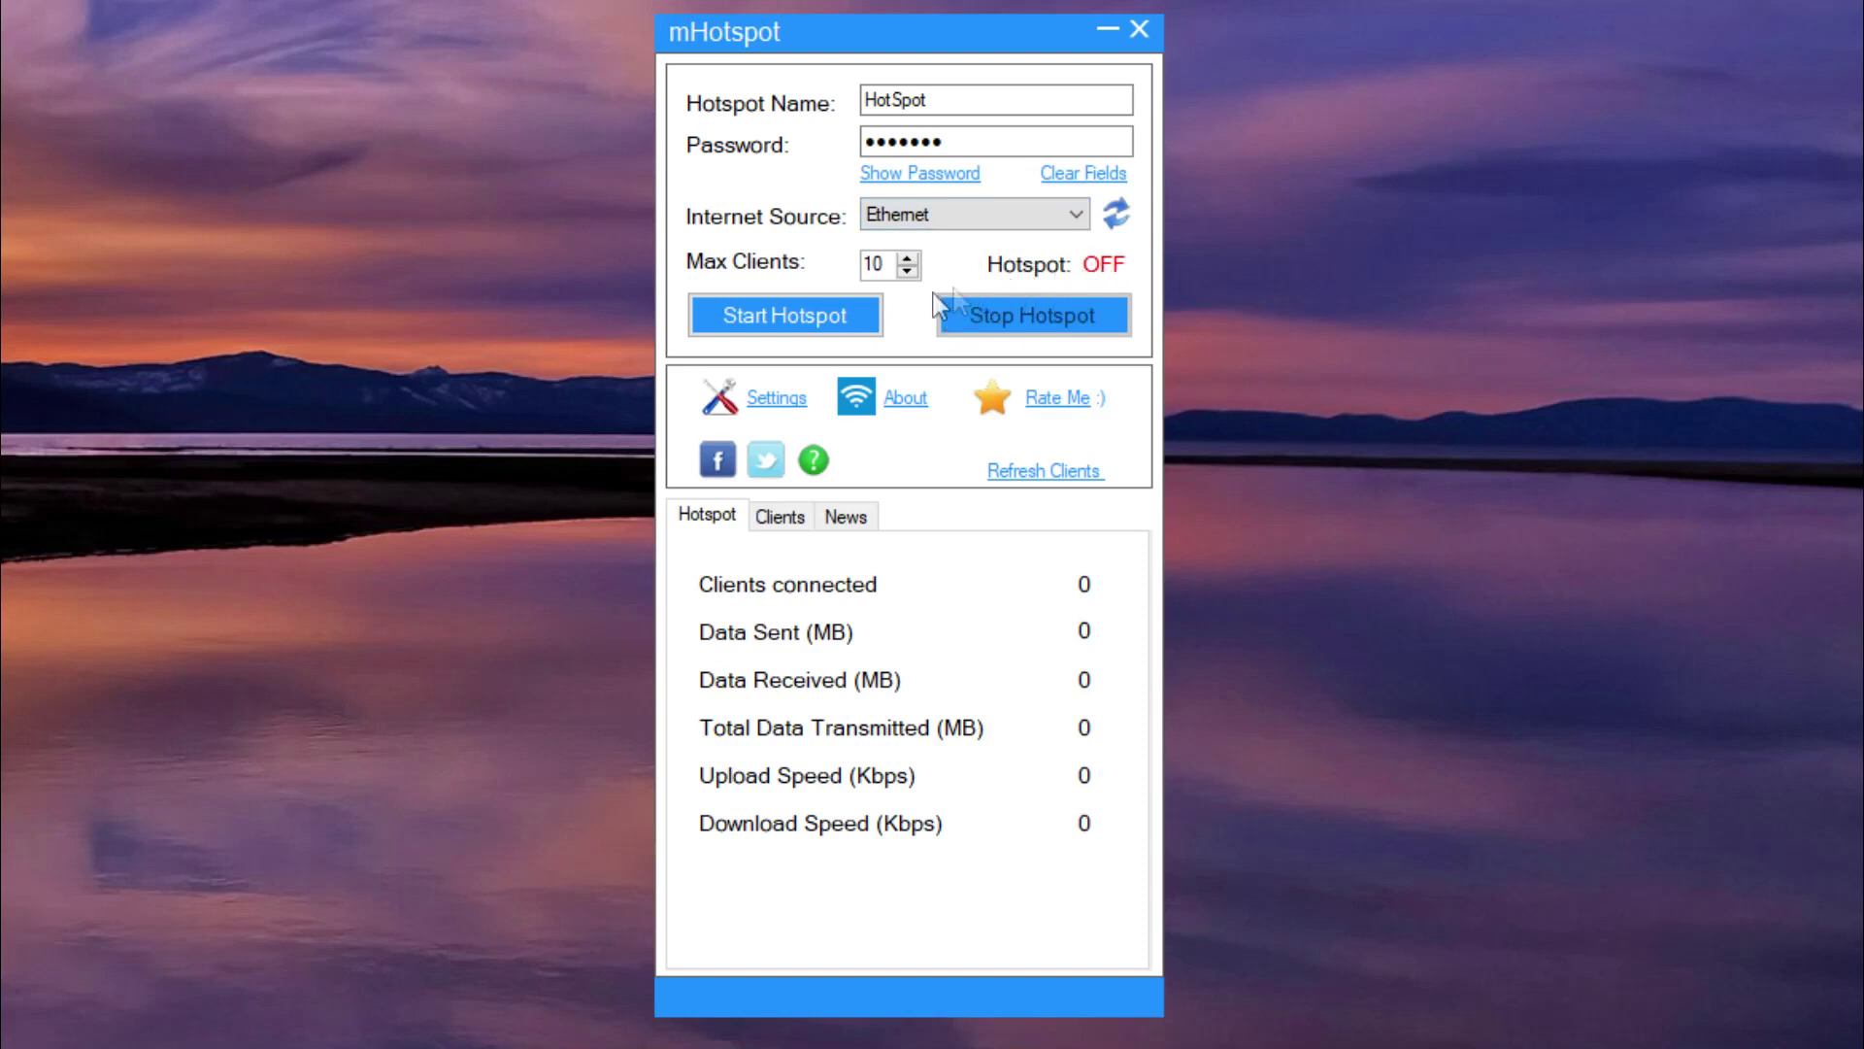
Lengthen the password to at least 8 characters, start the hotspot, and dismiss the driver error.
click(830, 317)
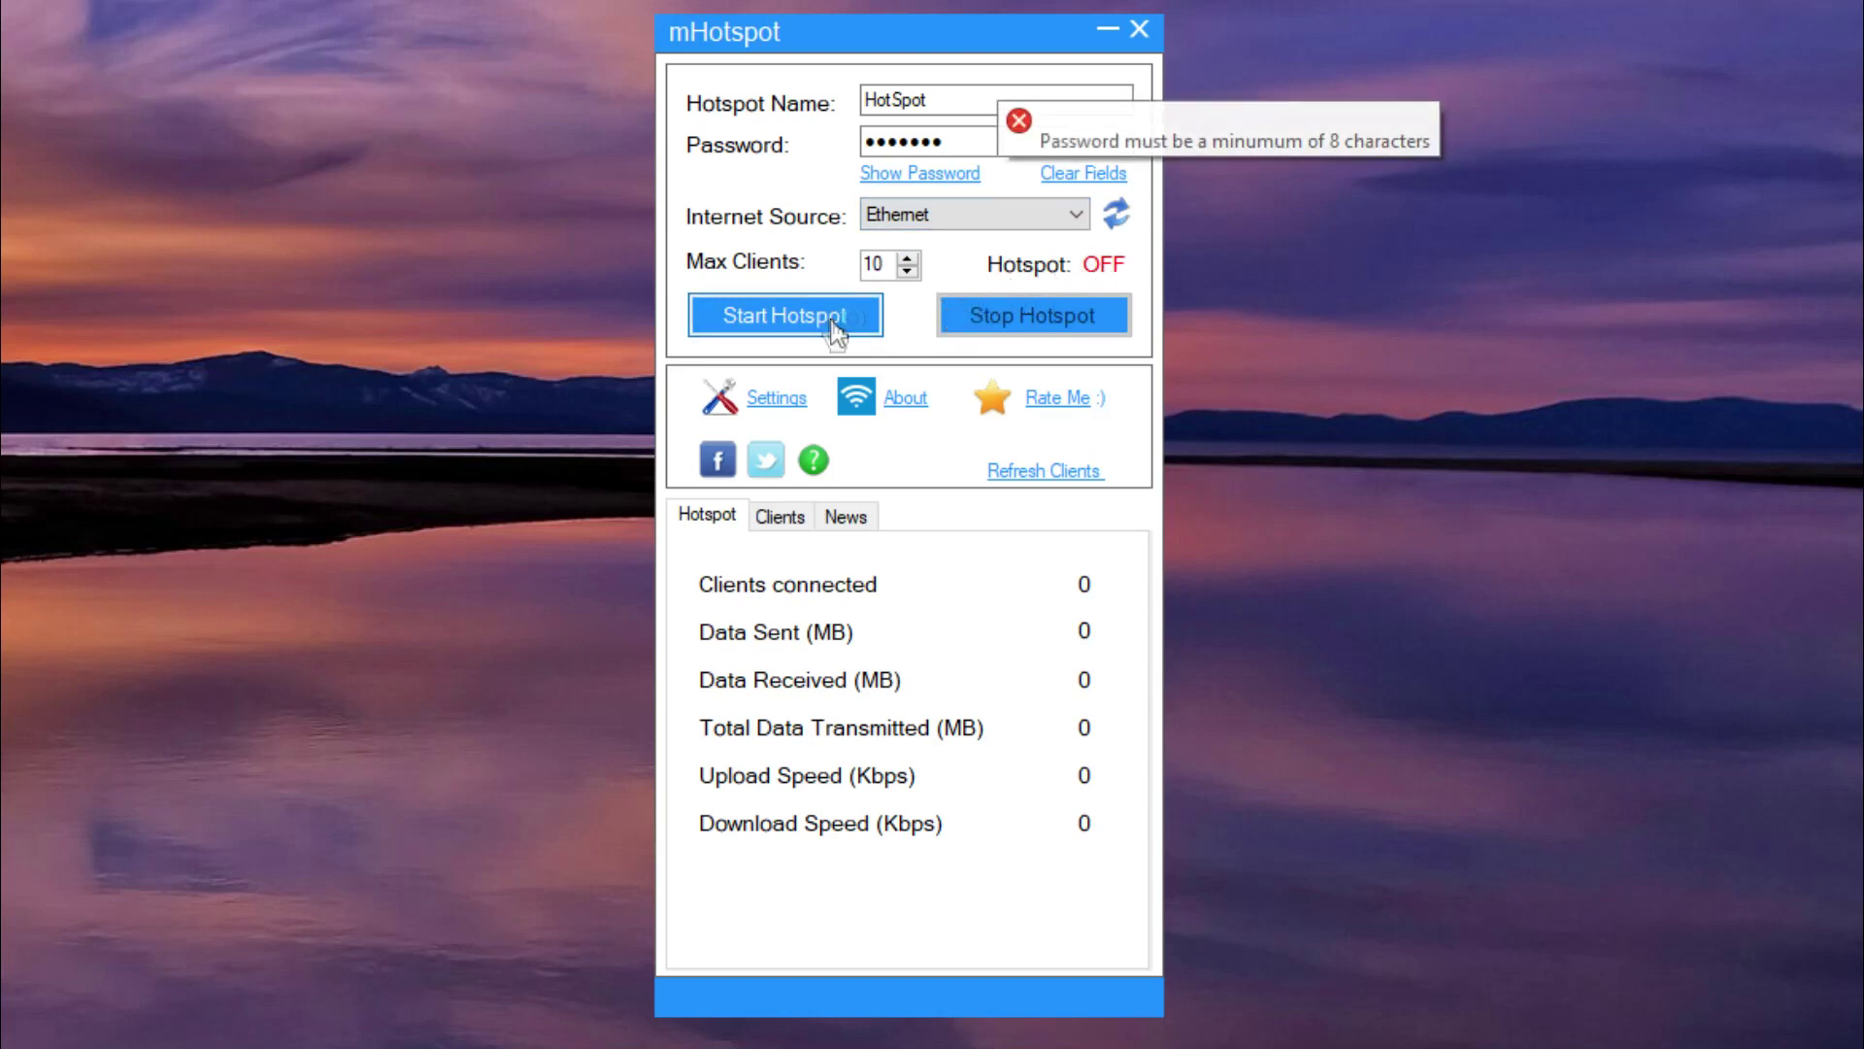
click(957, 144)
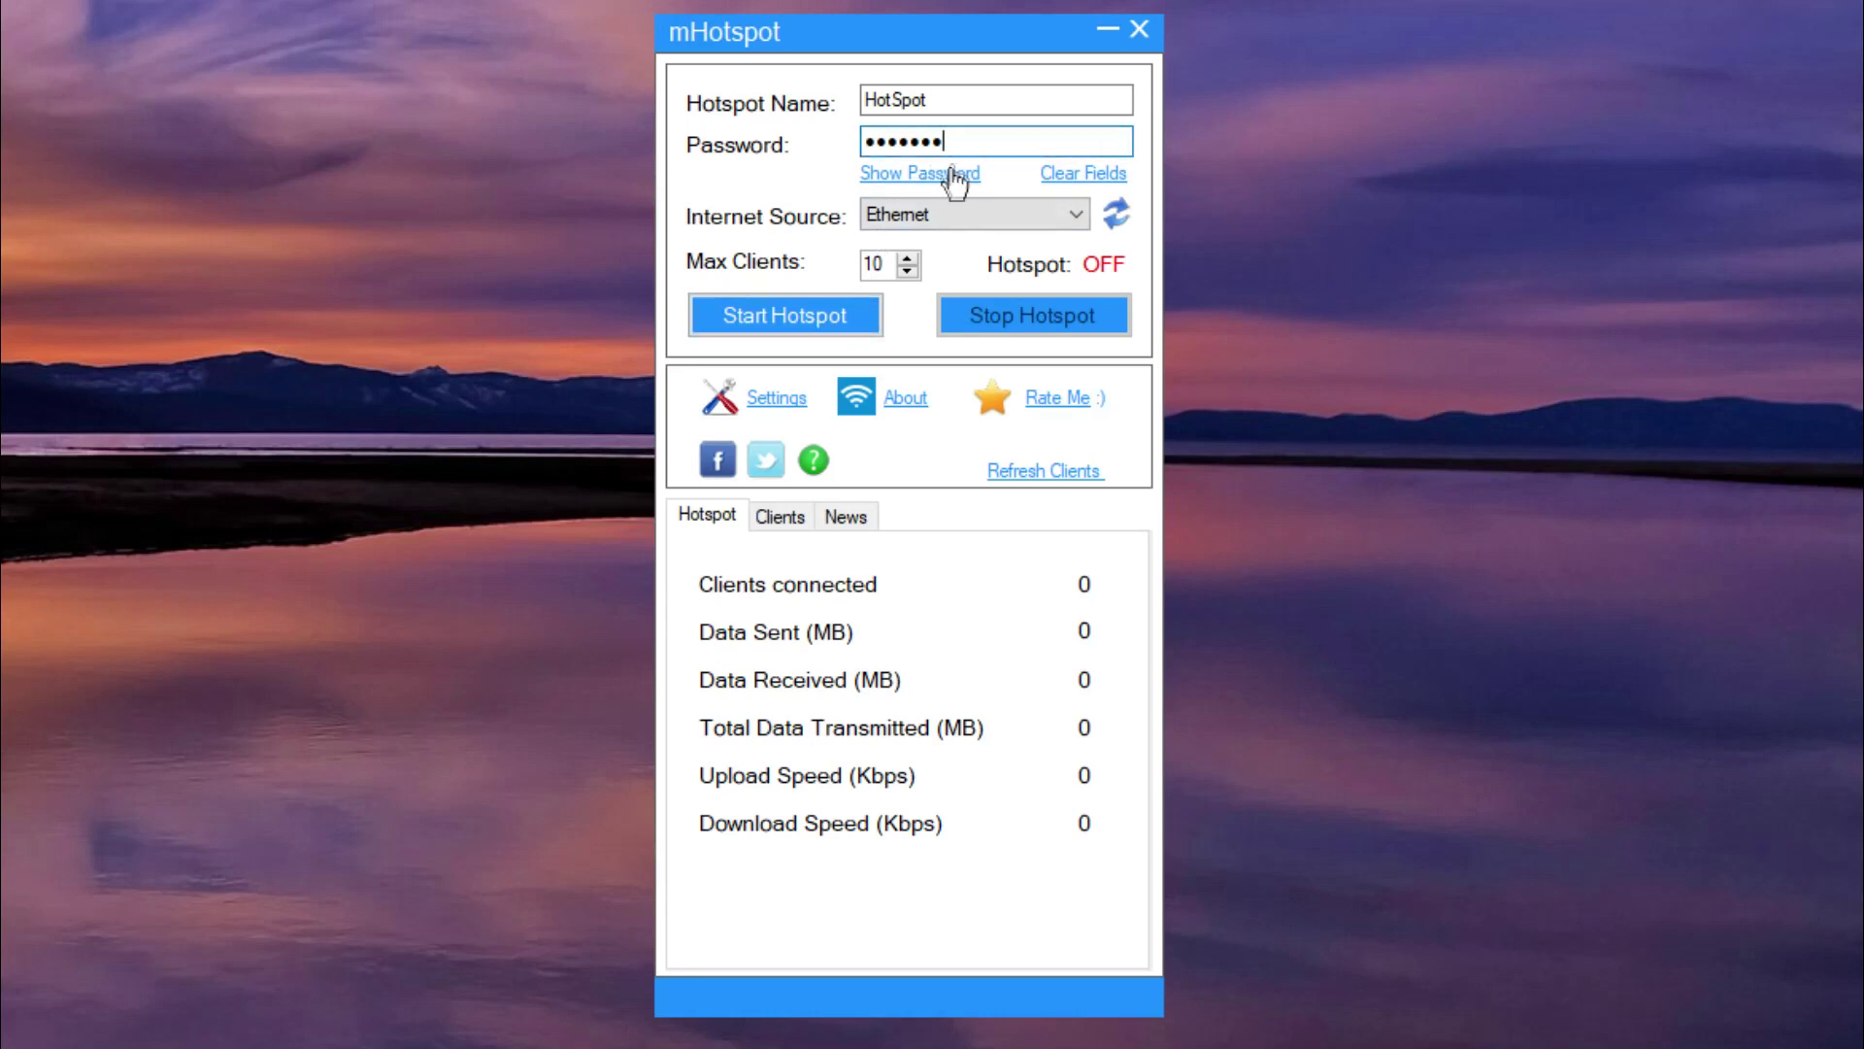
click(947, 175)
text(123easy123)
click(833, 316)
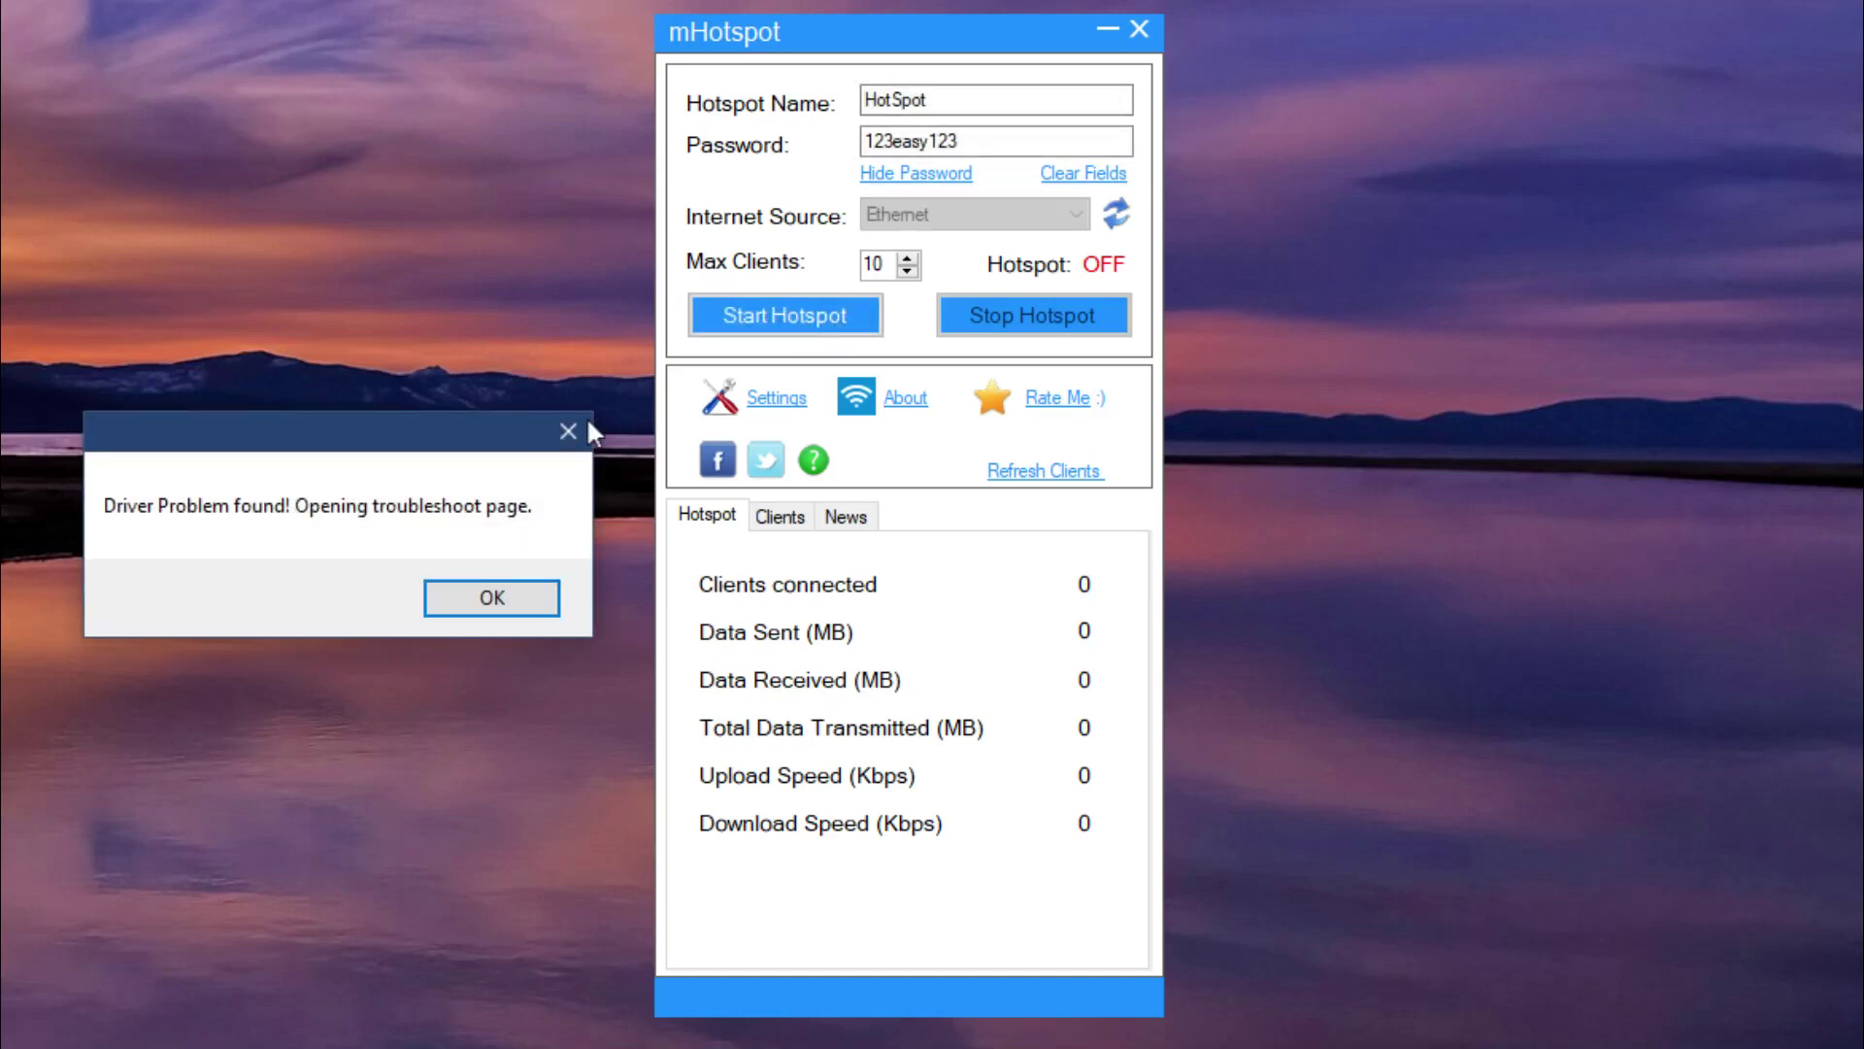
click(571, 432)
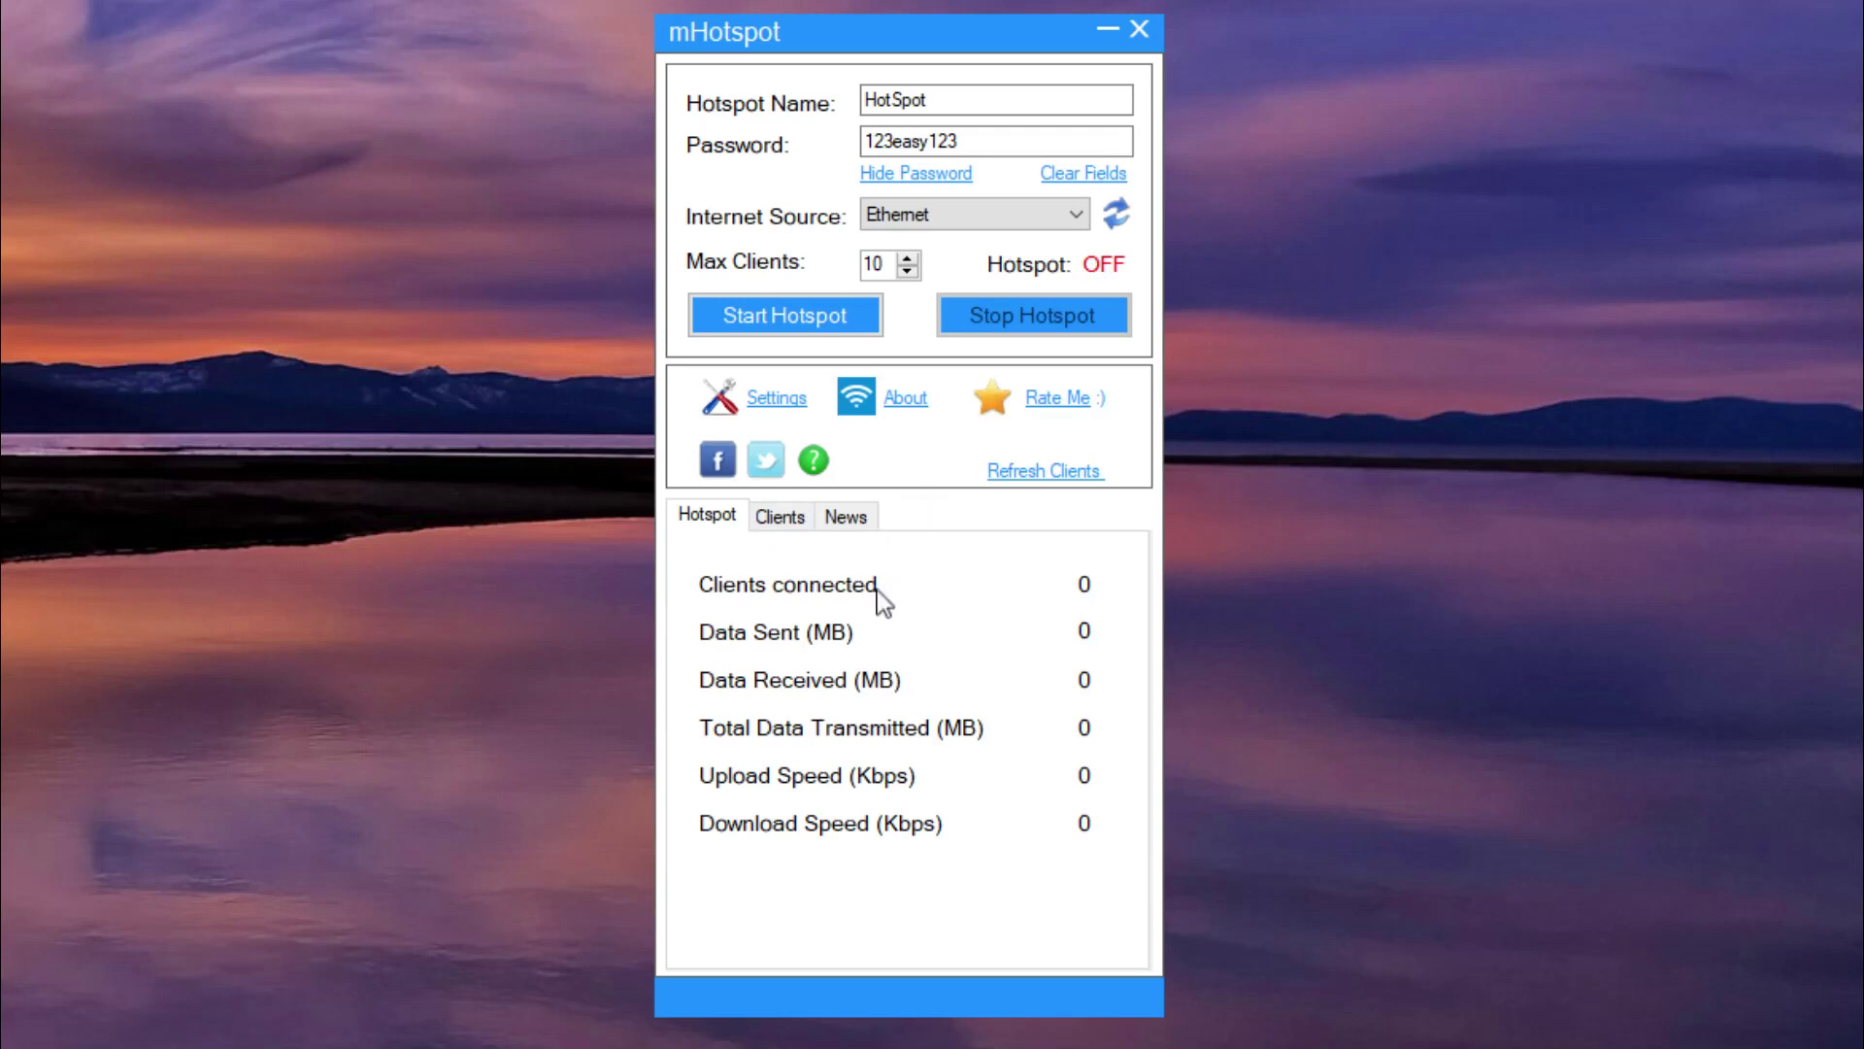
View mHotspot's Clients, News and Settings pages.
click(793, 518)
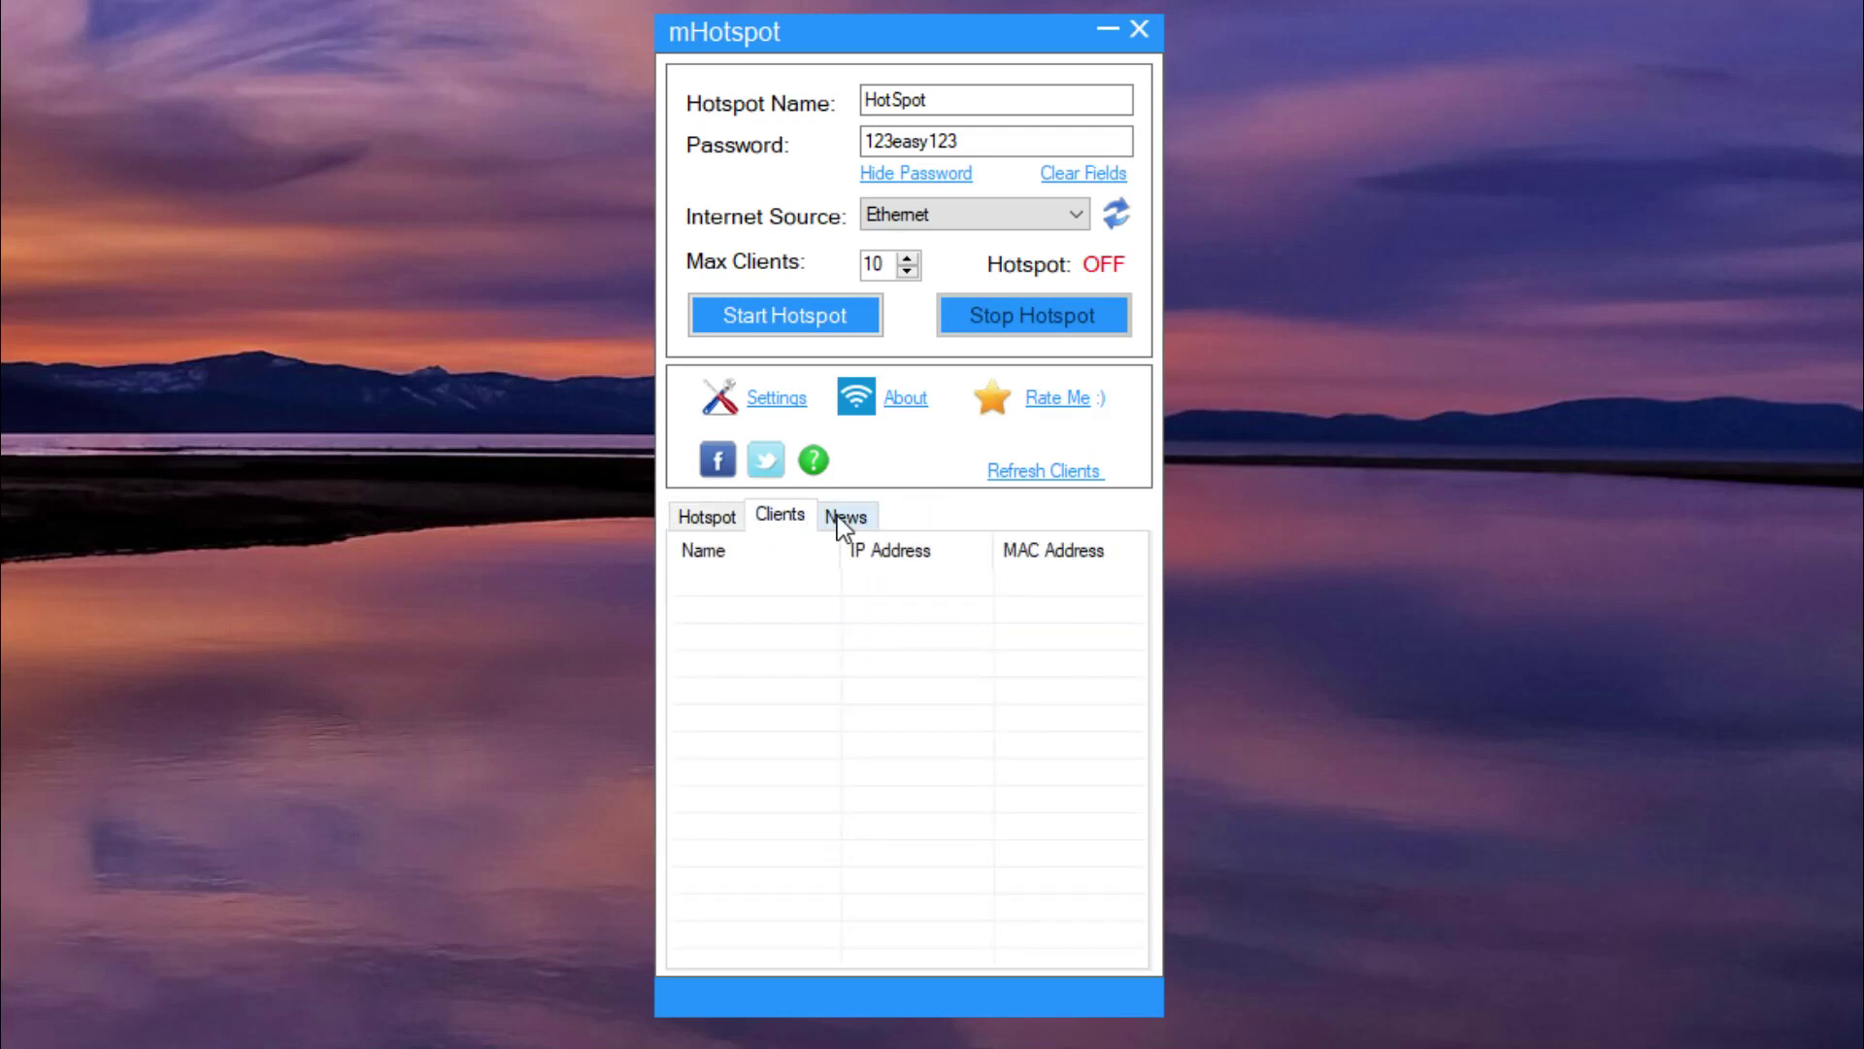
click(843, 517)
click(802, 416)
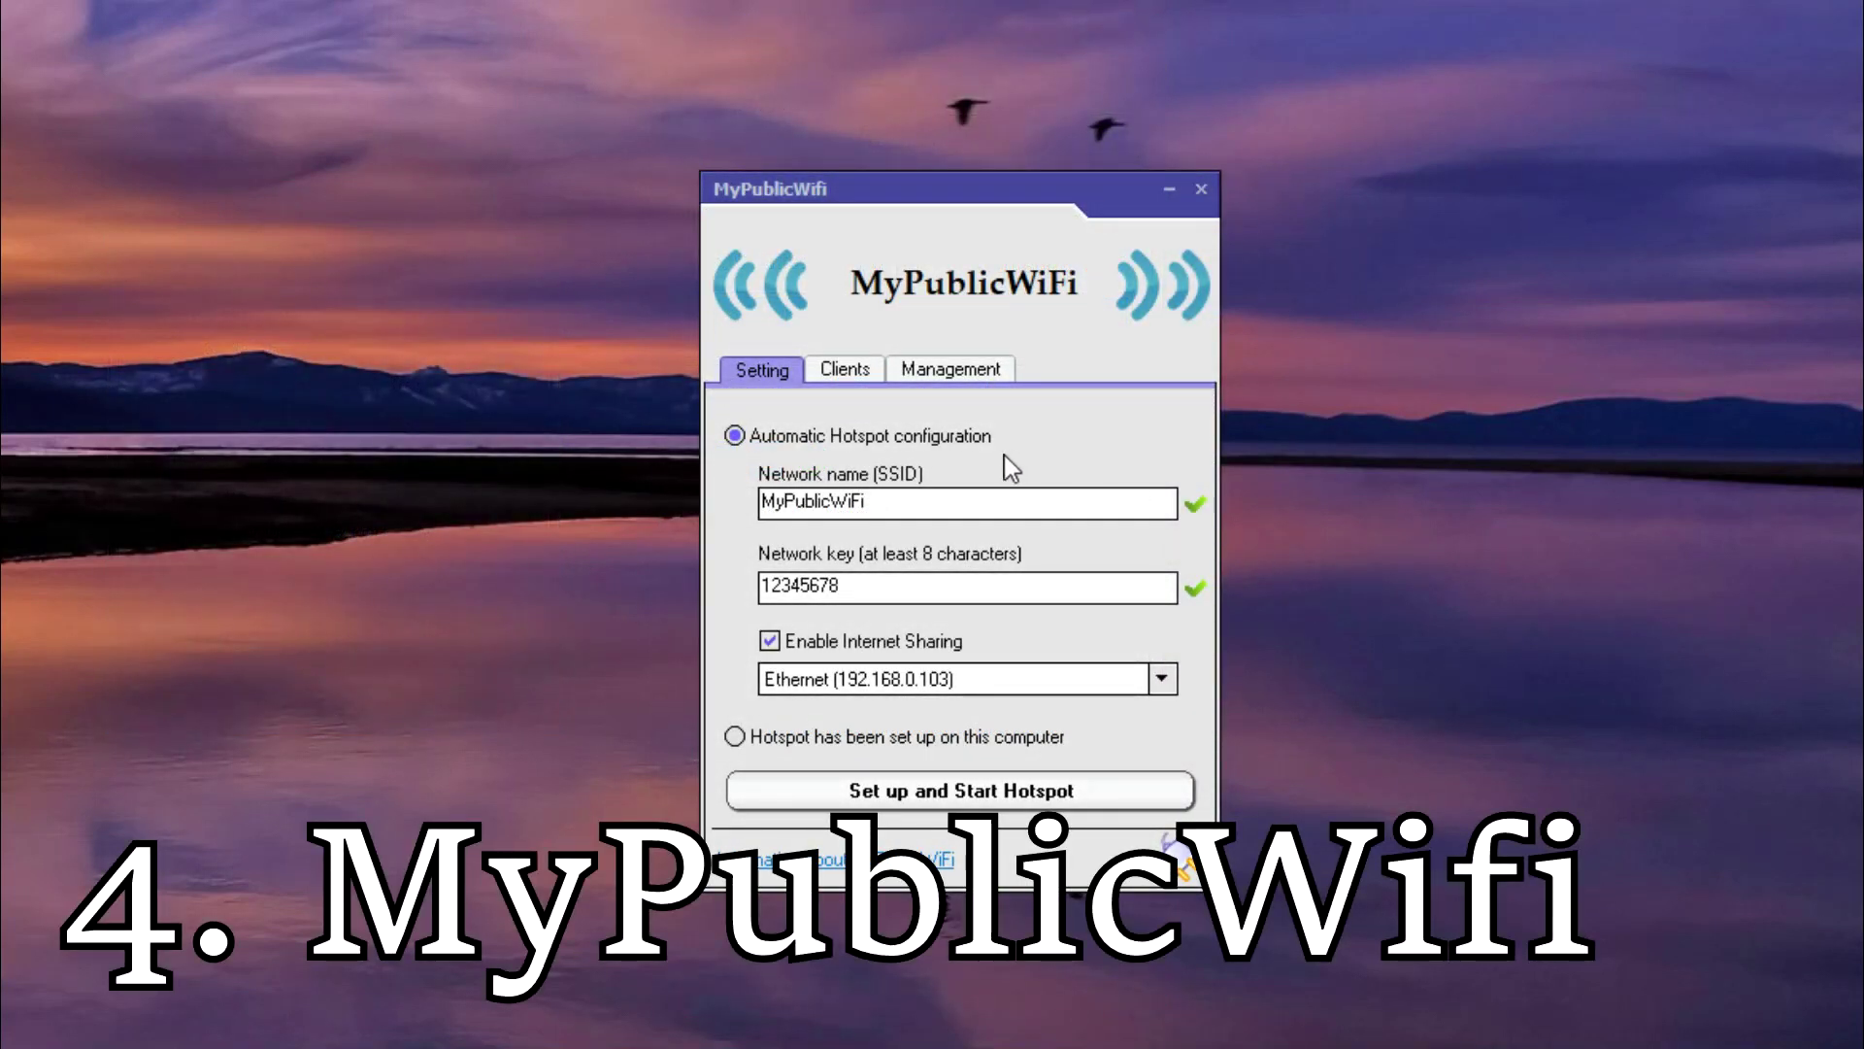
Rename the network to 123easy, change the network key, and share Ethernet 2.
drag(933, 503, 706, 504)
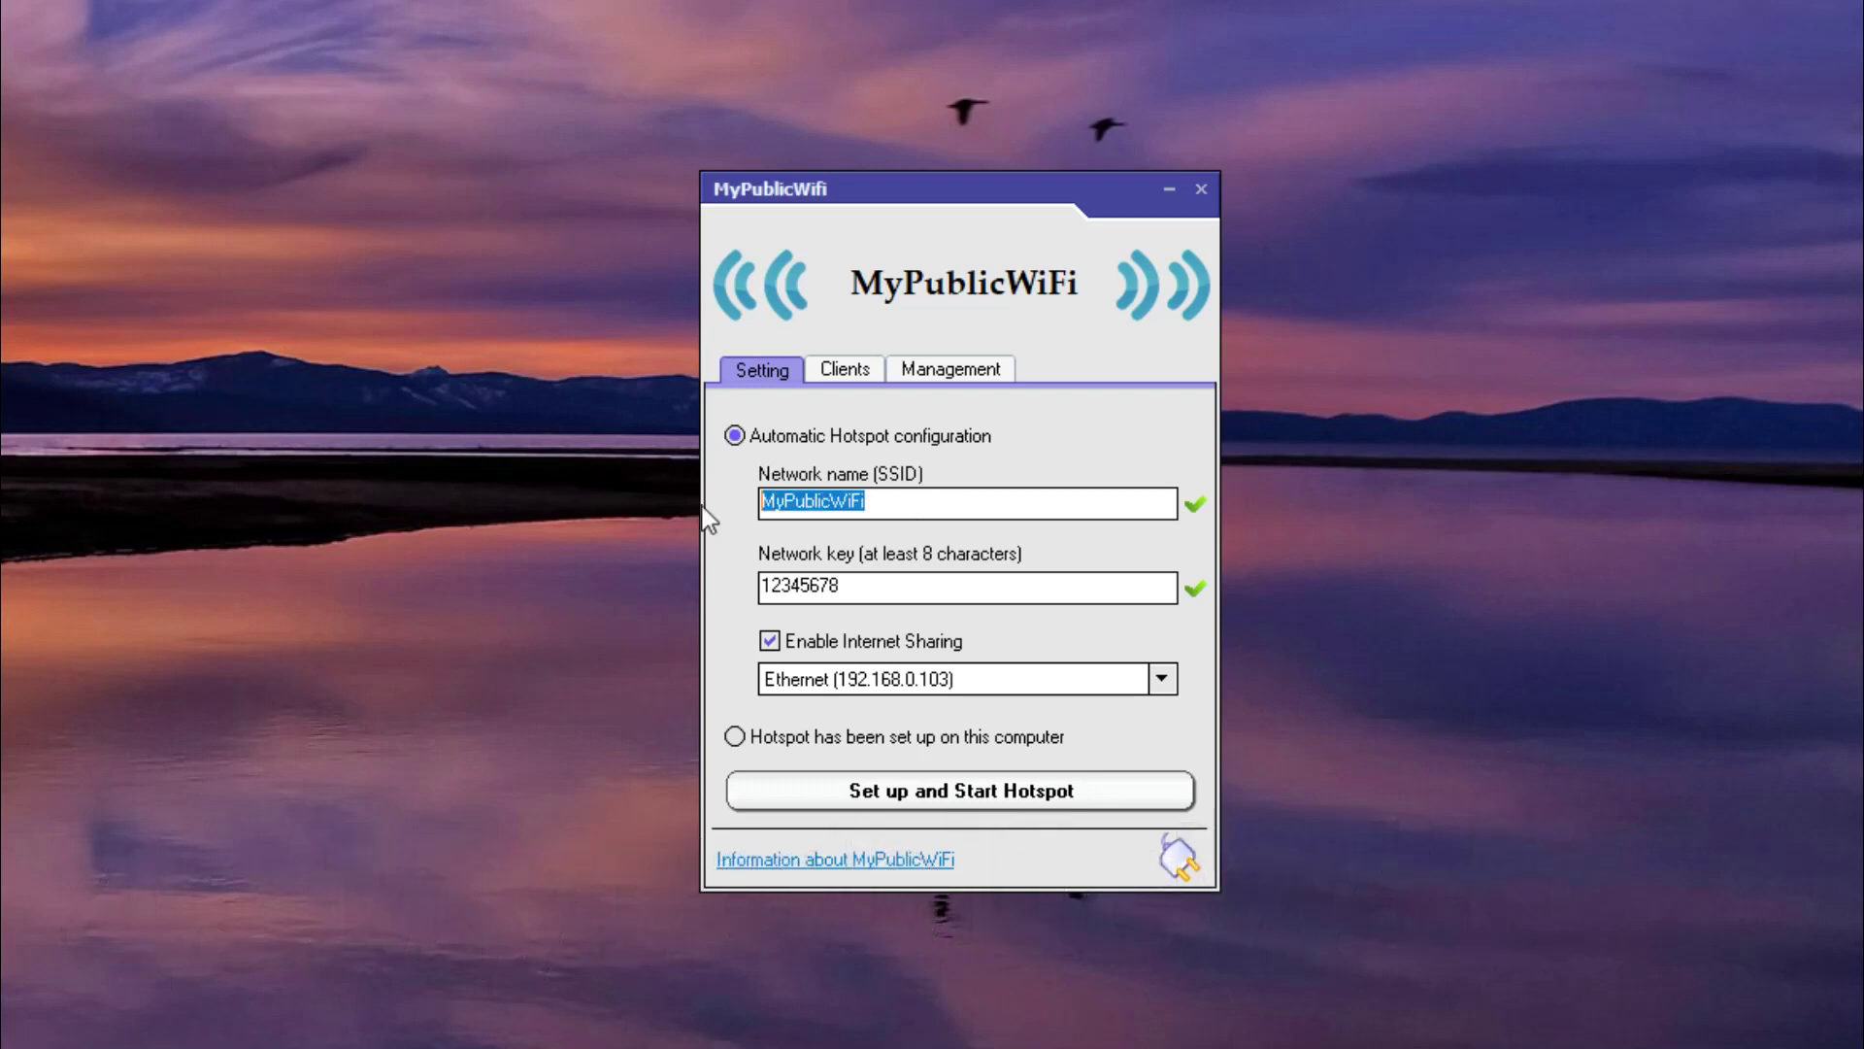
text(123easy)
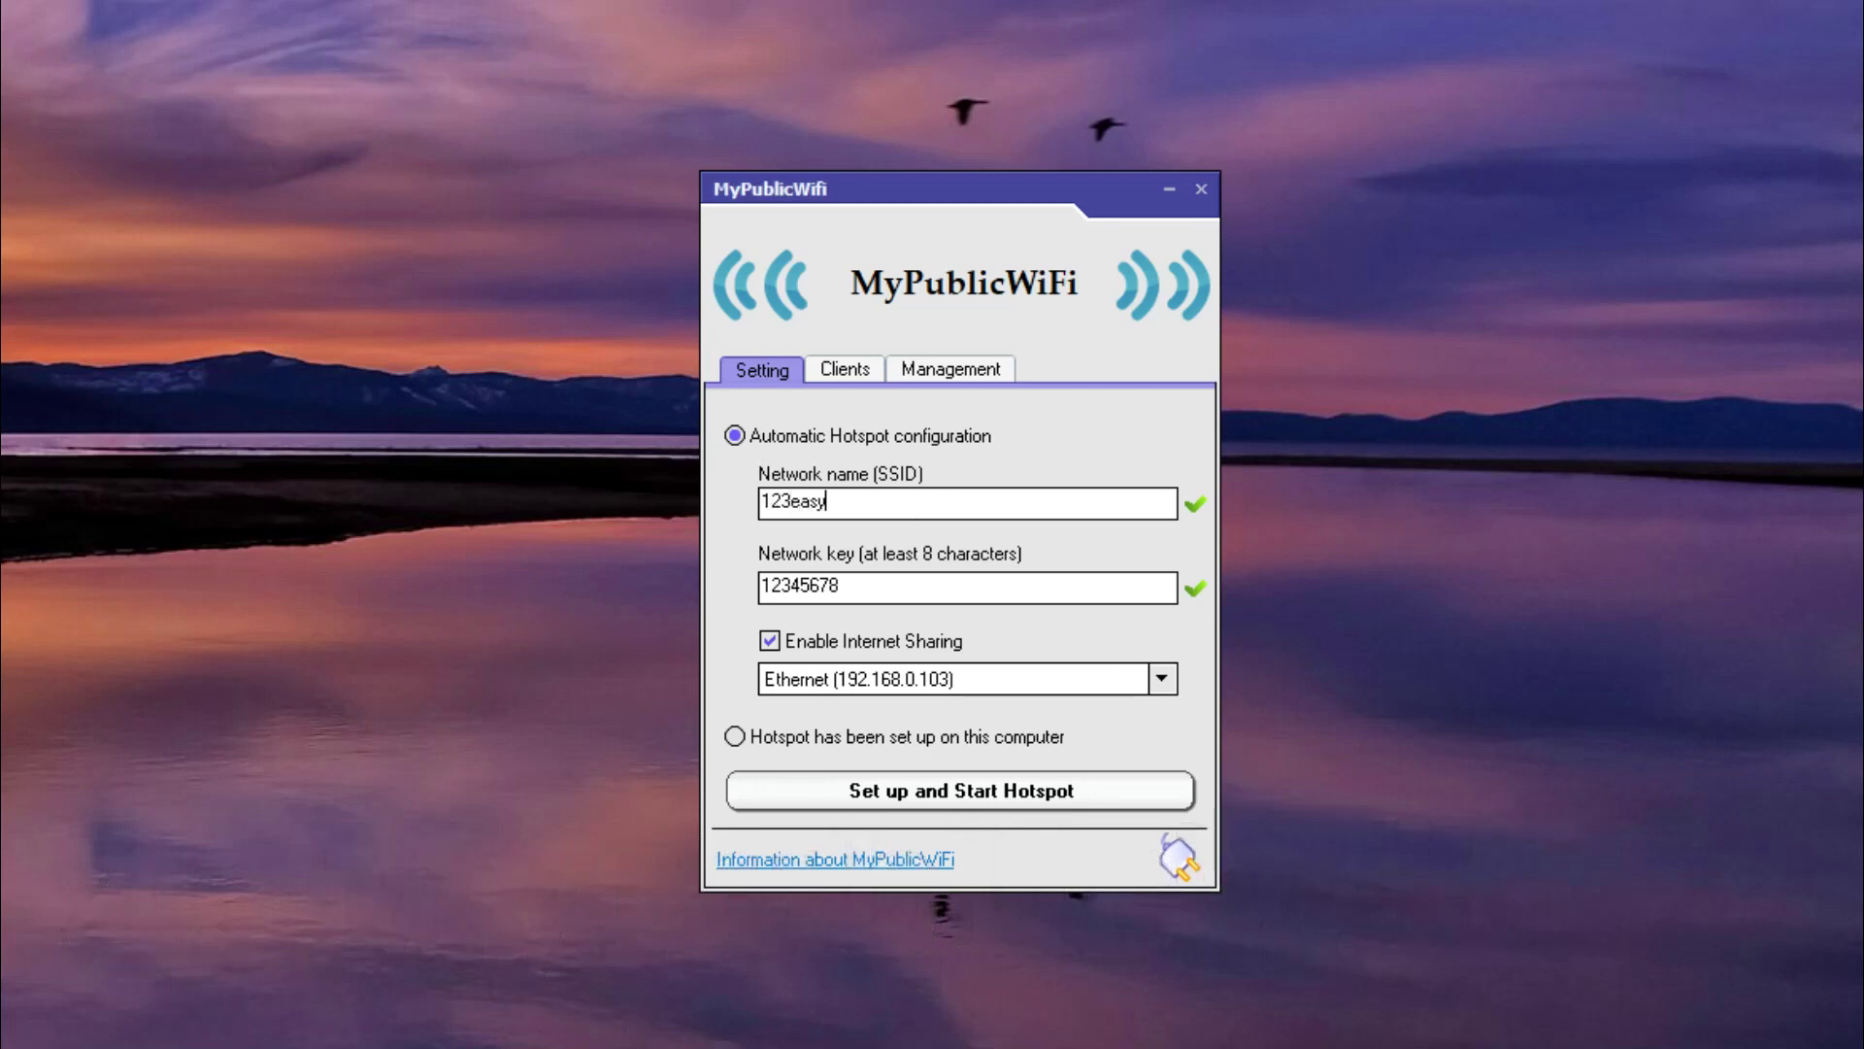
drag(875, 599, 768, 604)
text(23easy)
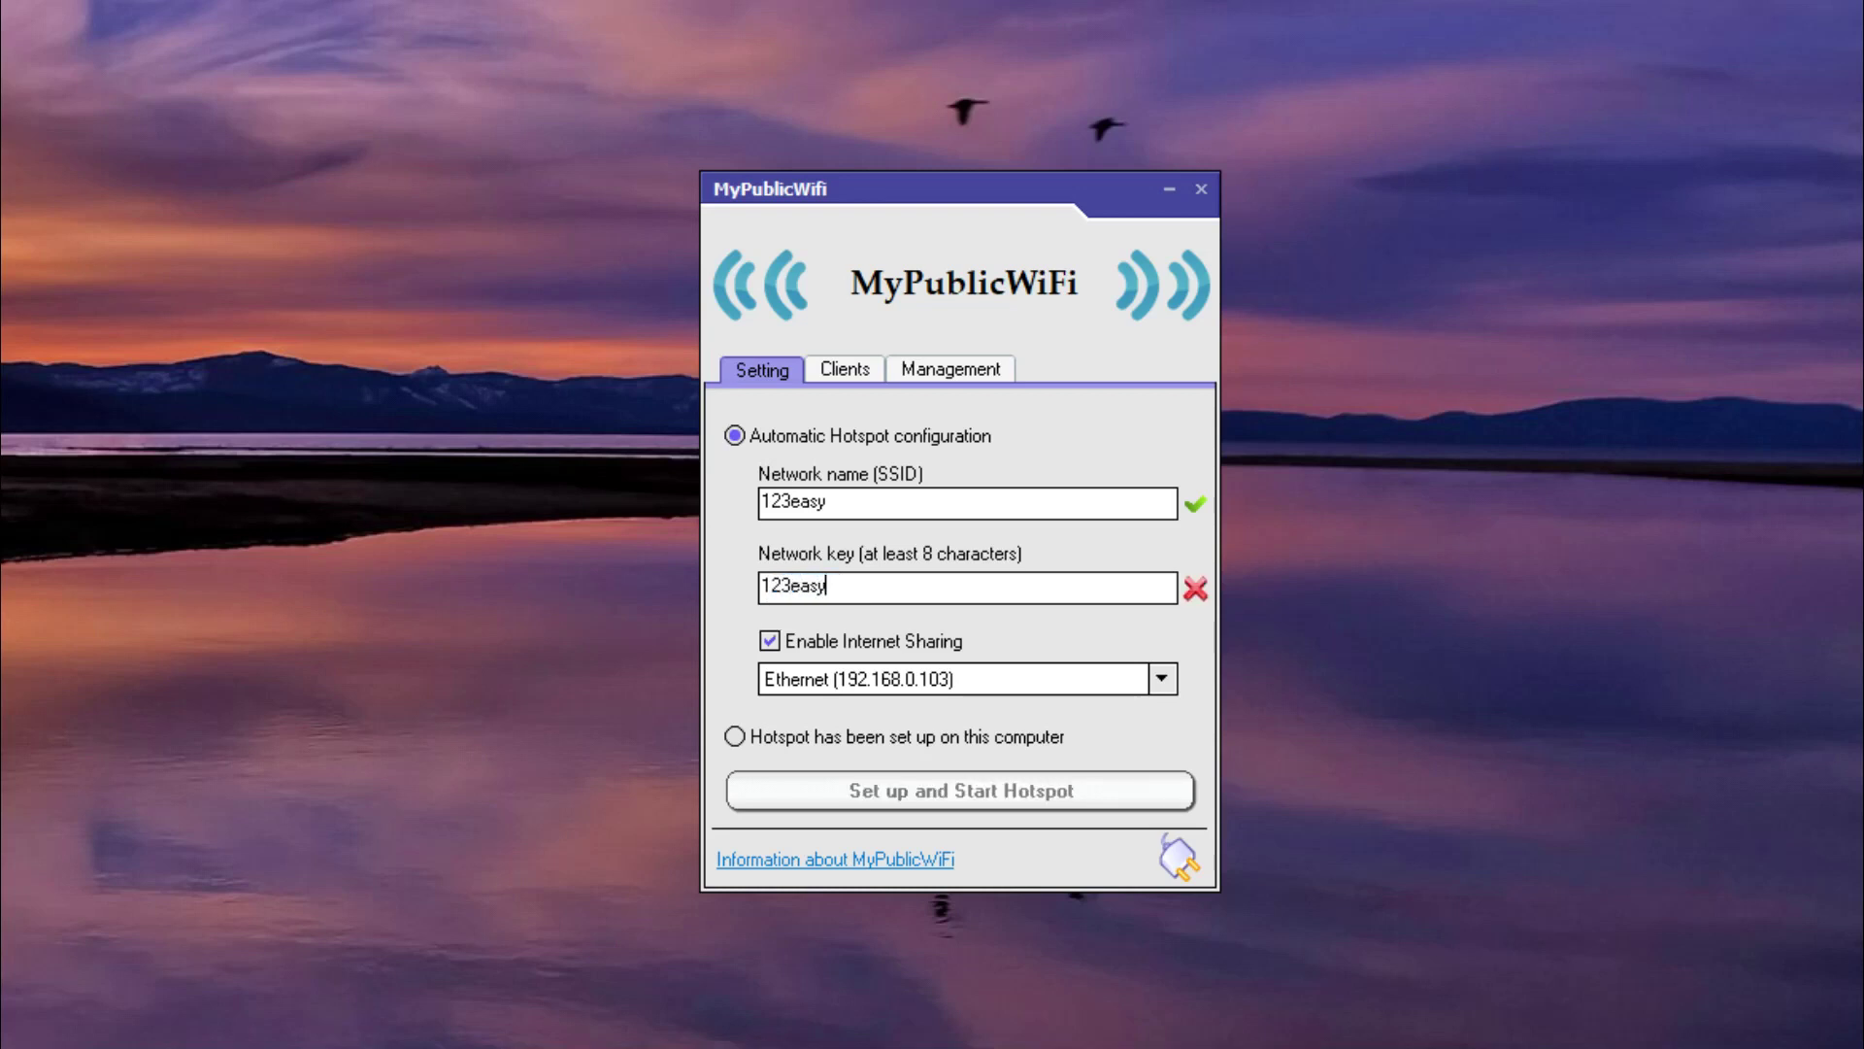
click(1161, 680)
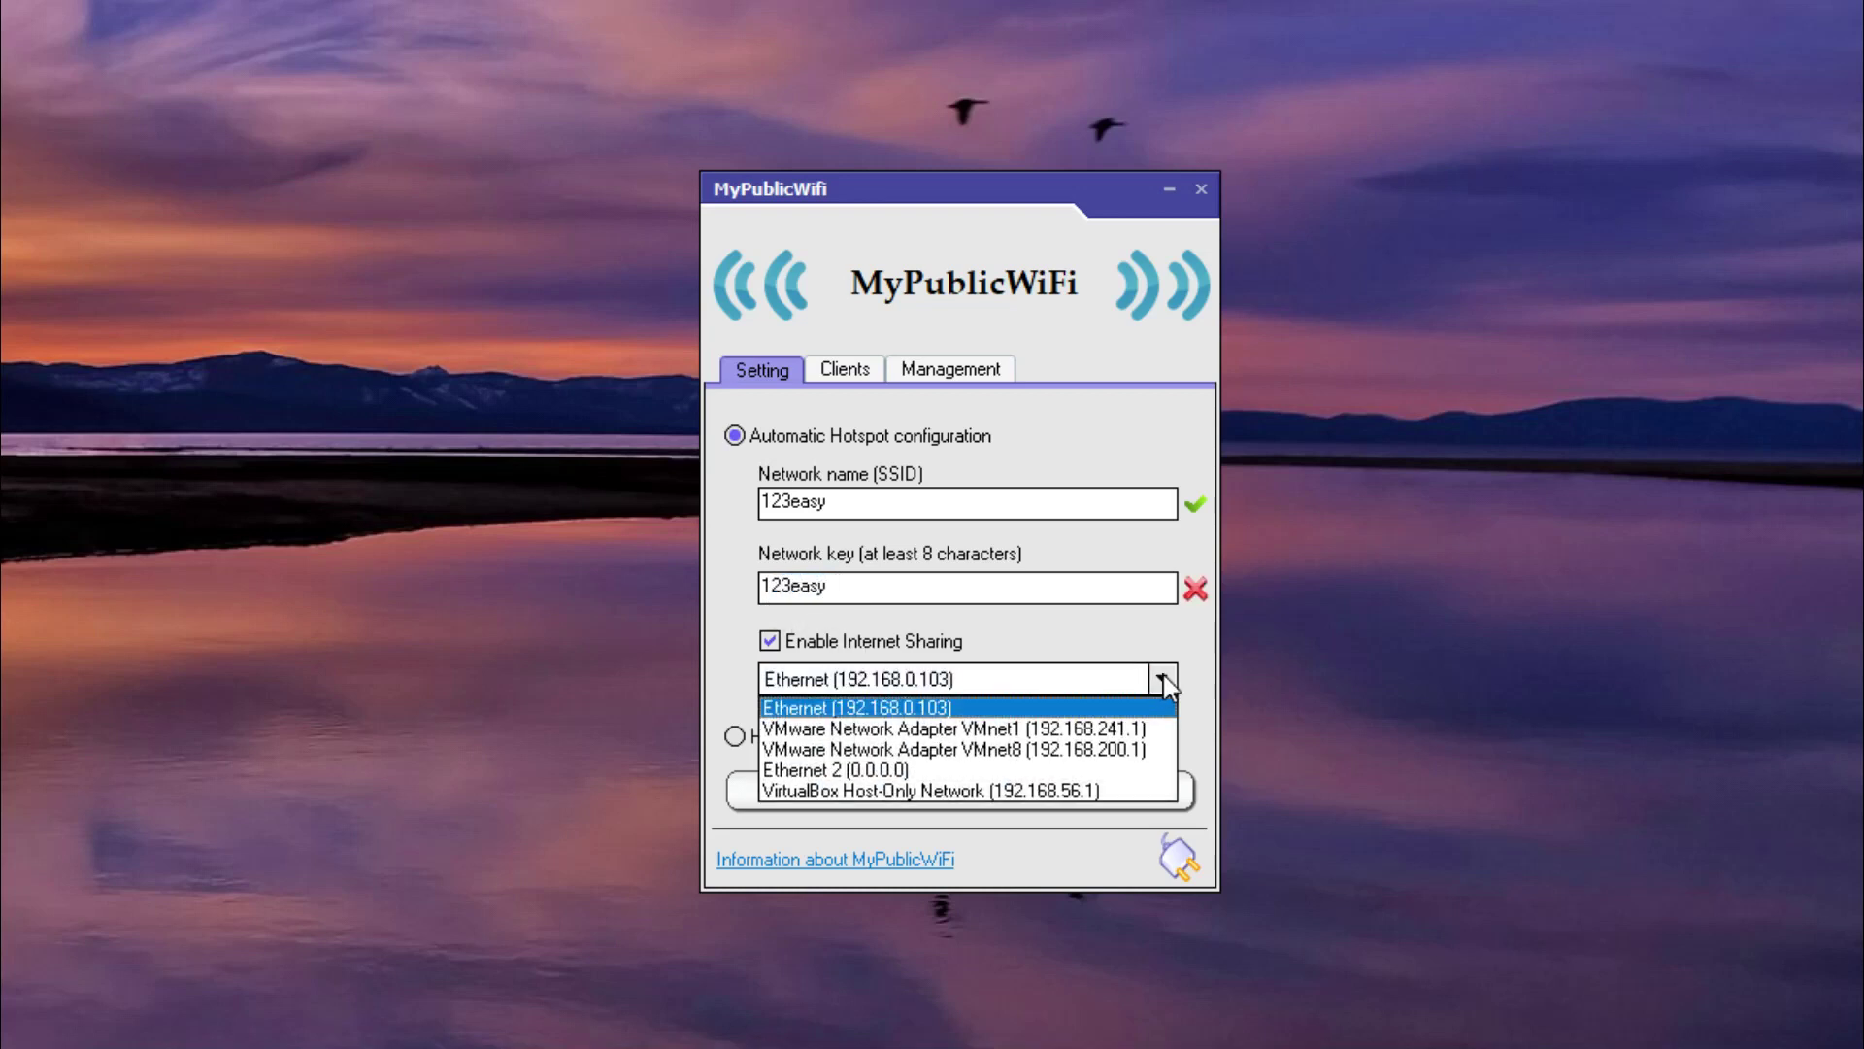
click(1115, 771)
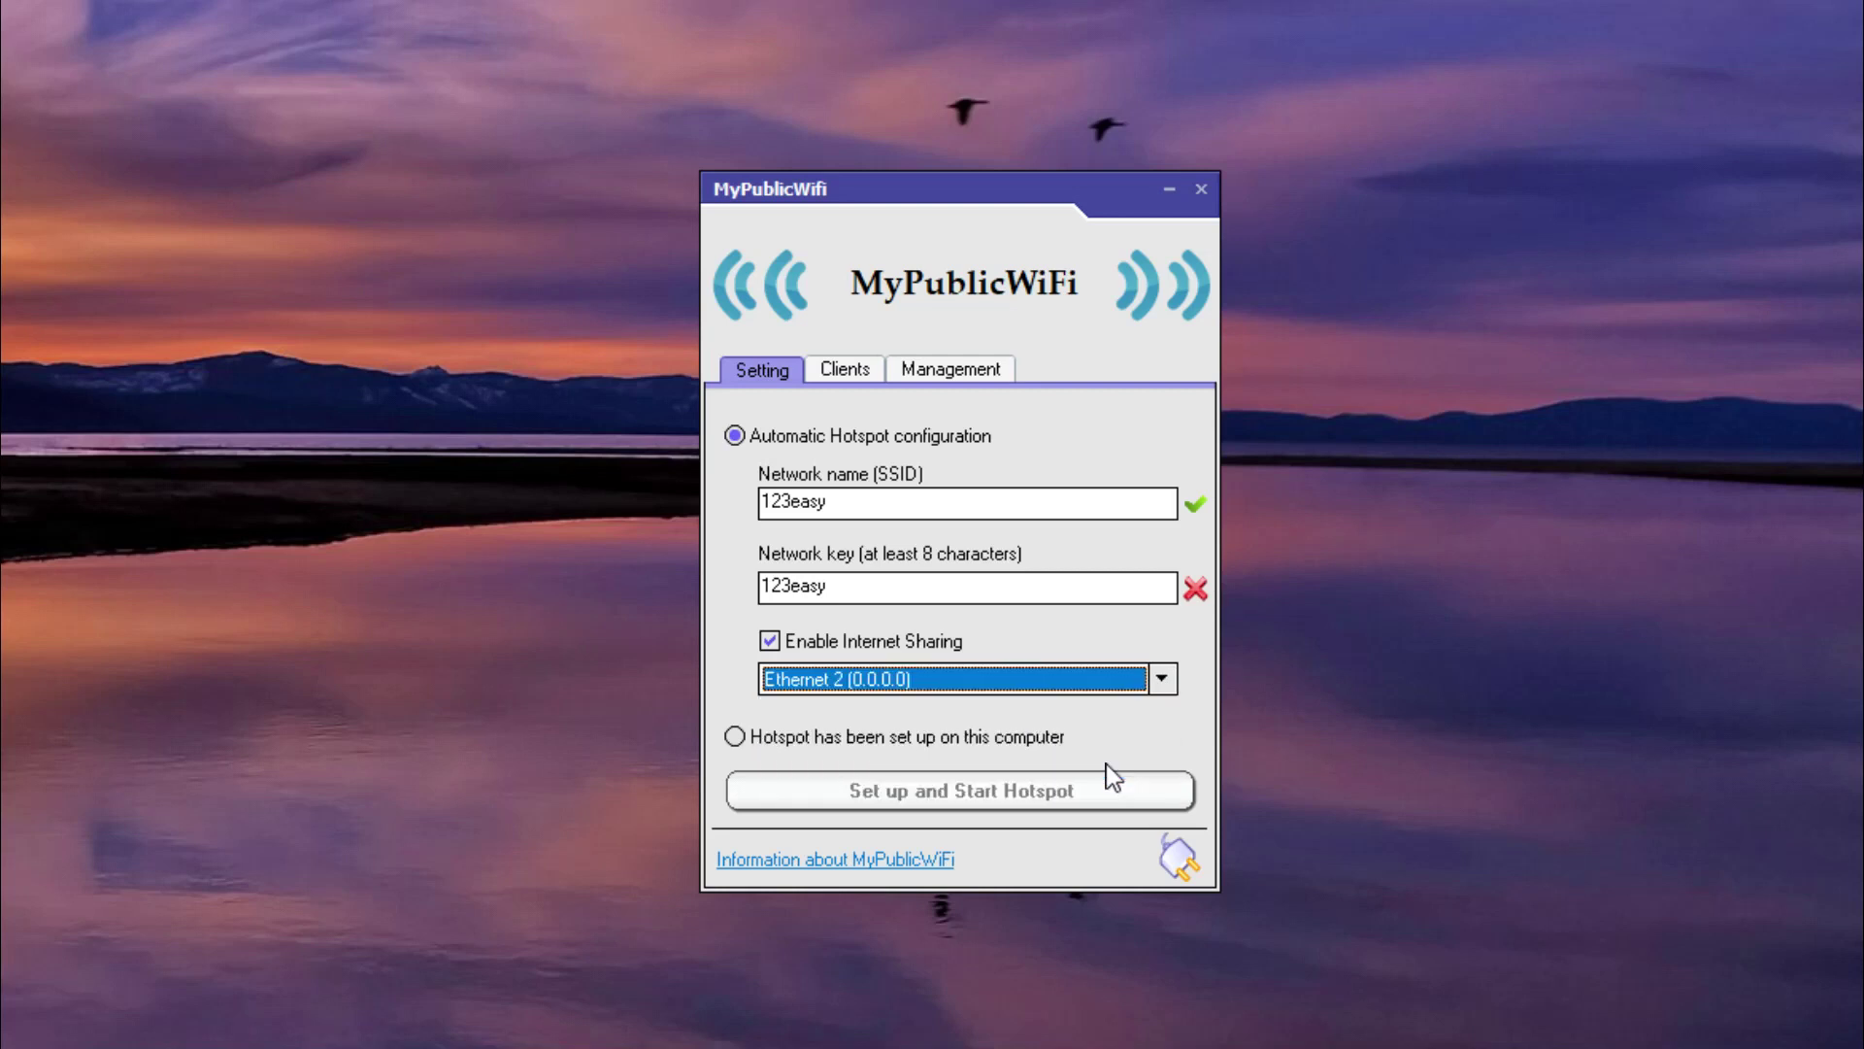
Browse the Clients and Management tabs keeping English, then open the MyPublicWiFi product page.
click(859, 377)
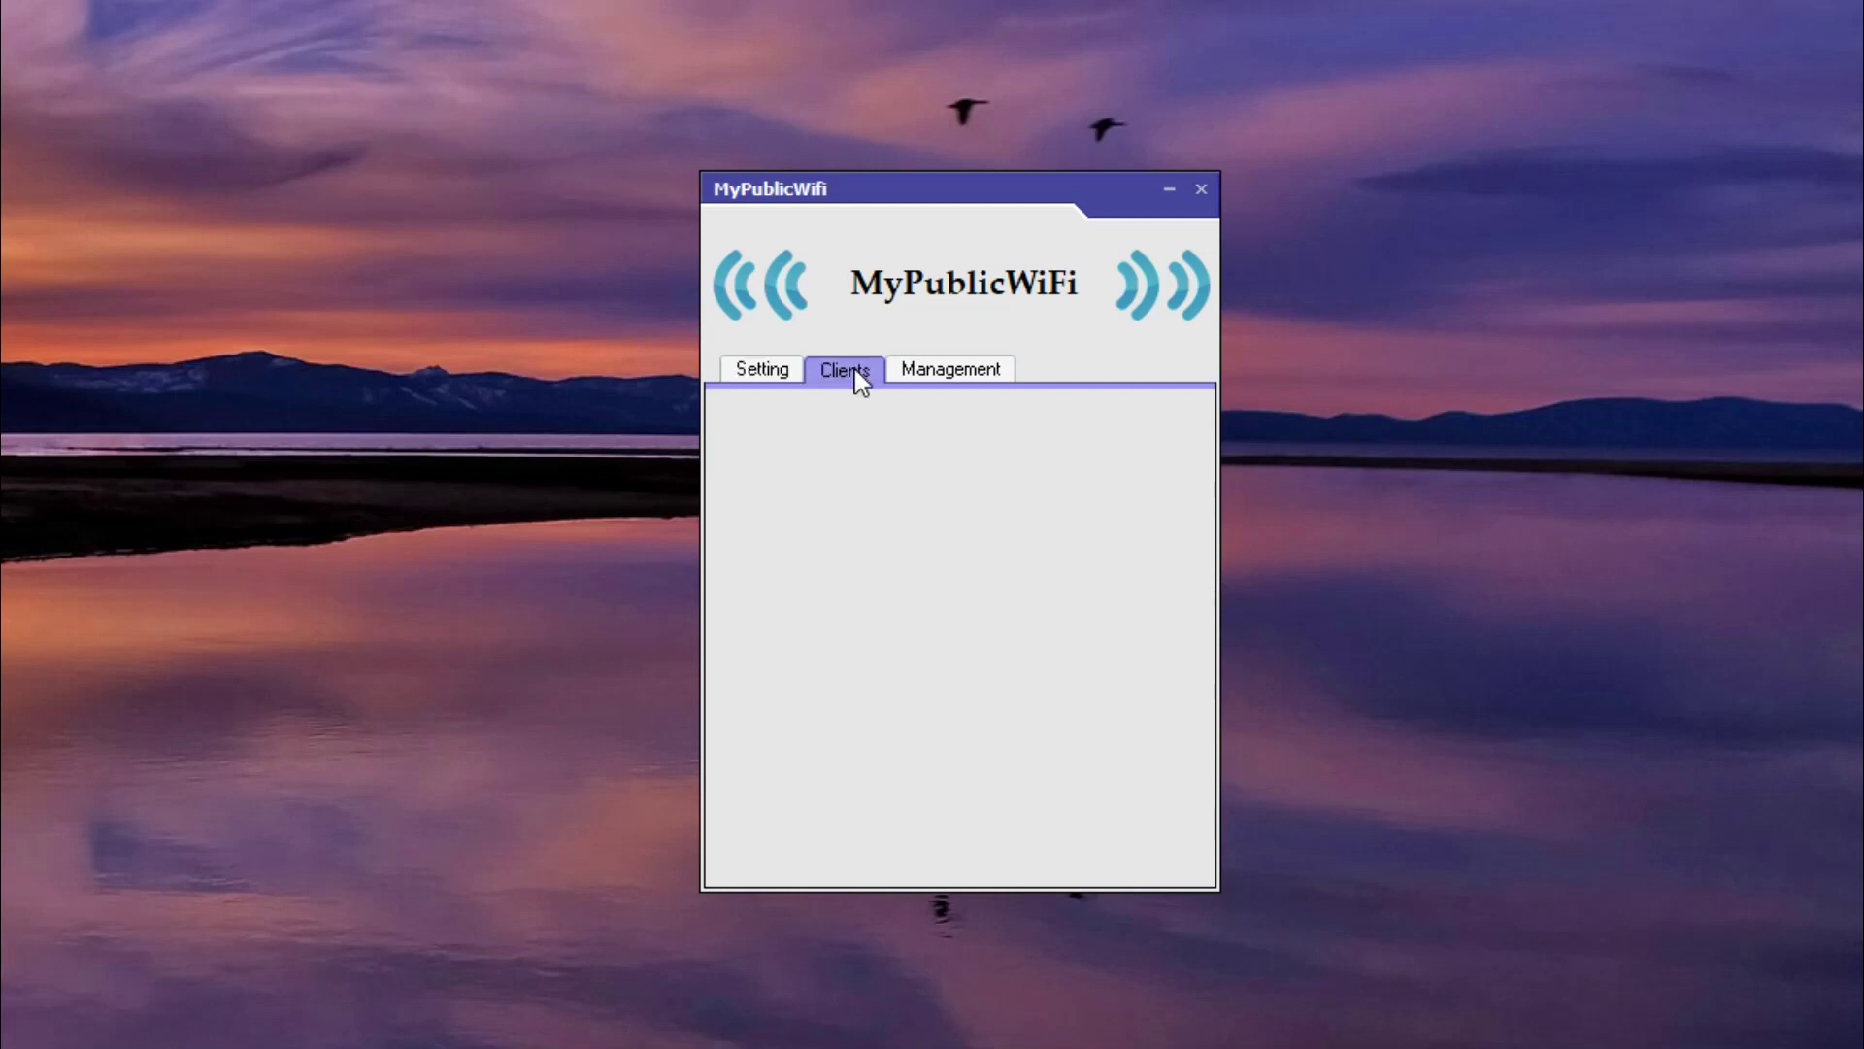
click(917, 377)
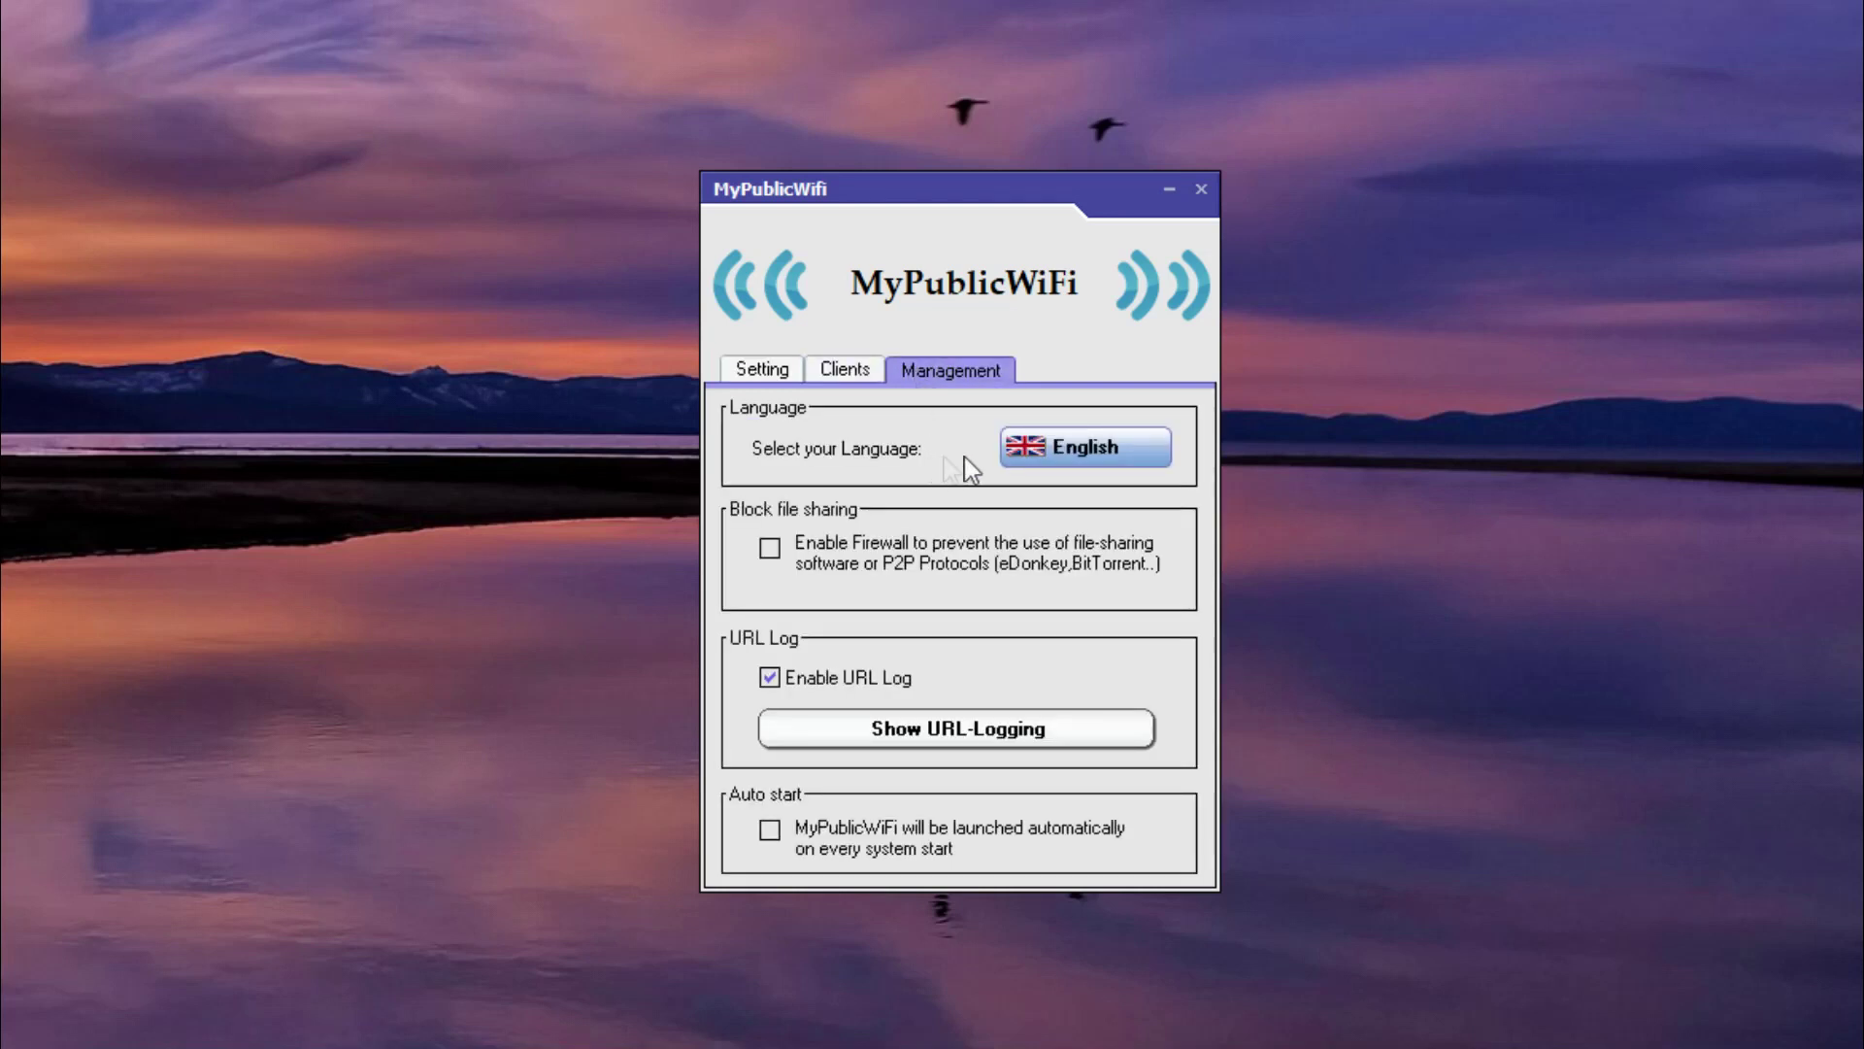
click(1086, 447)
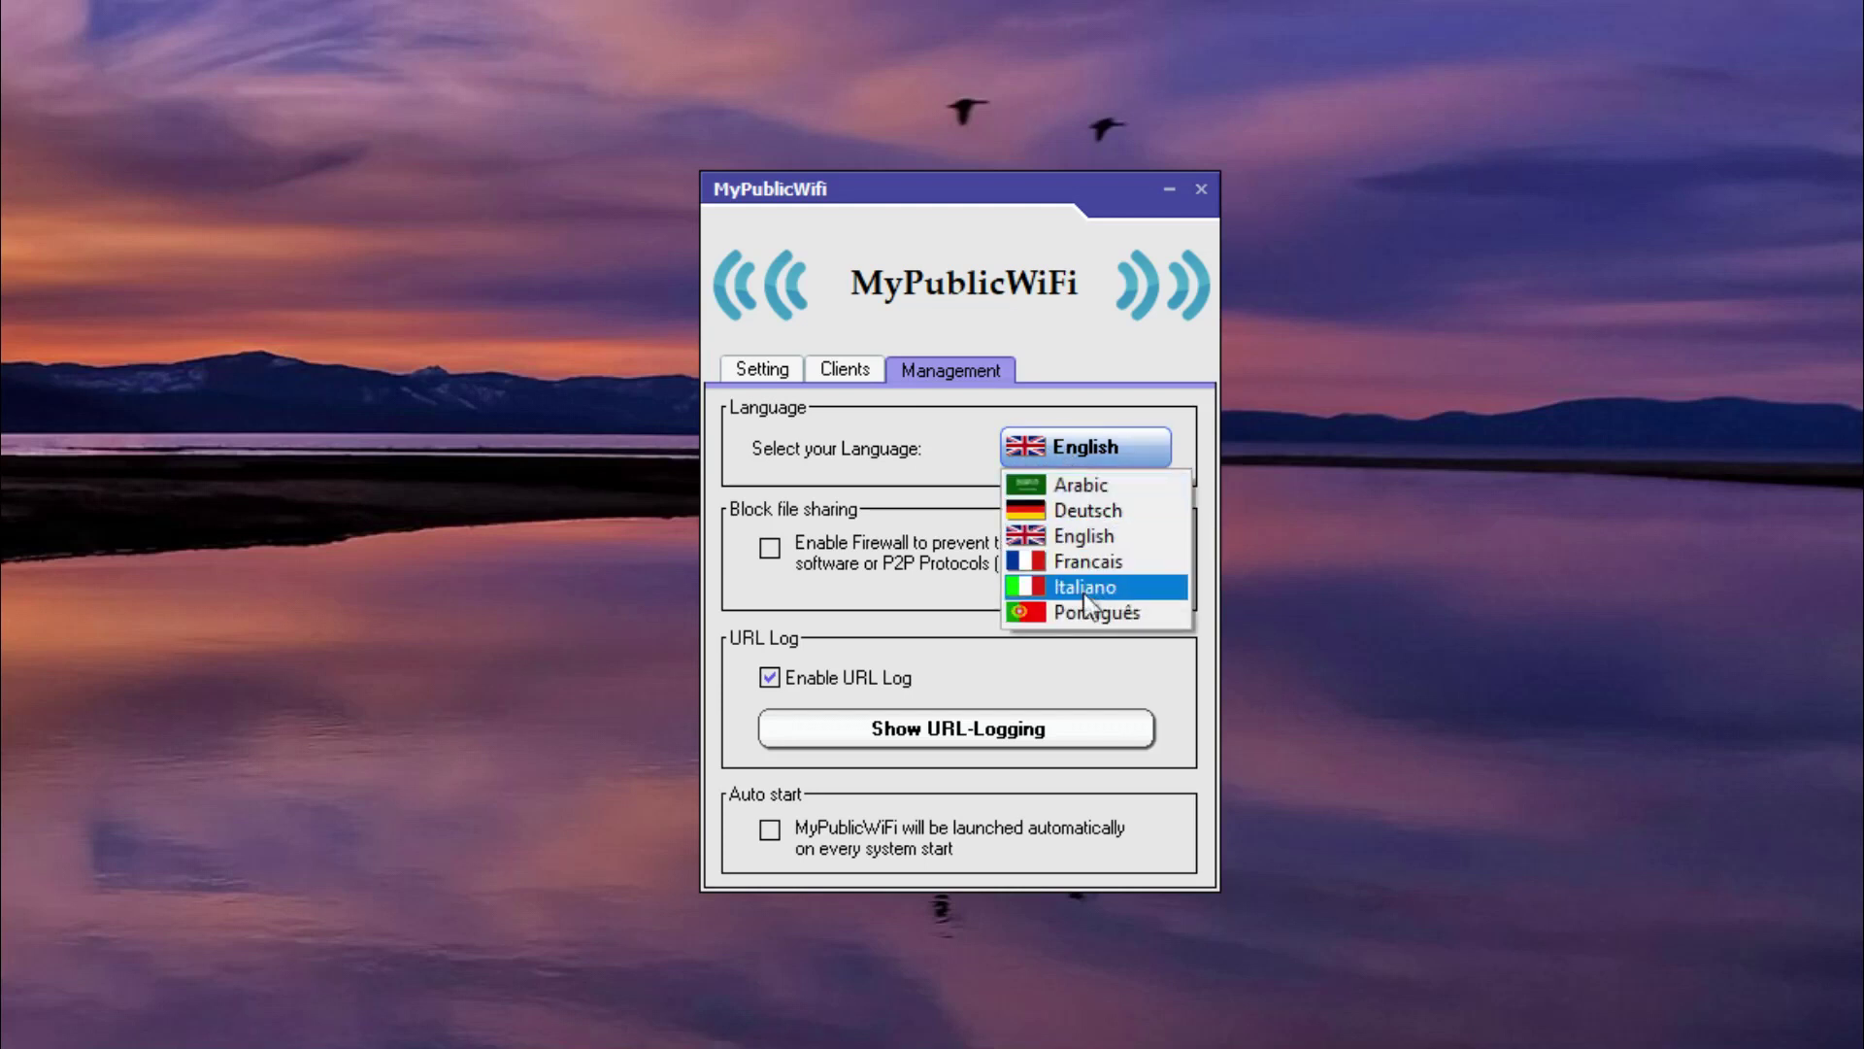
click(1063, 649)
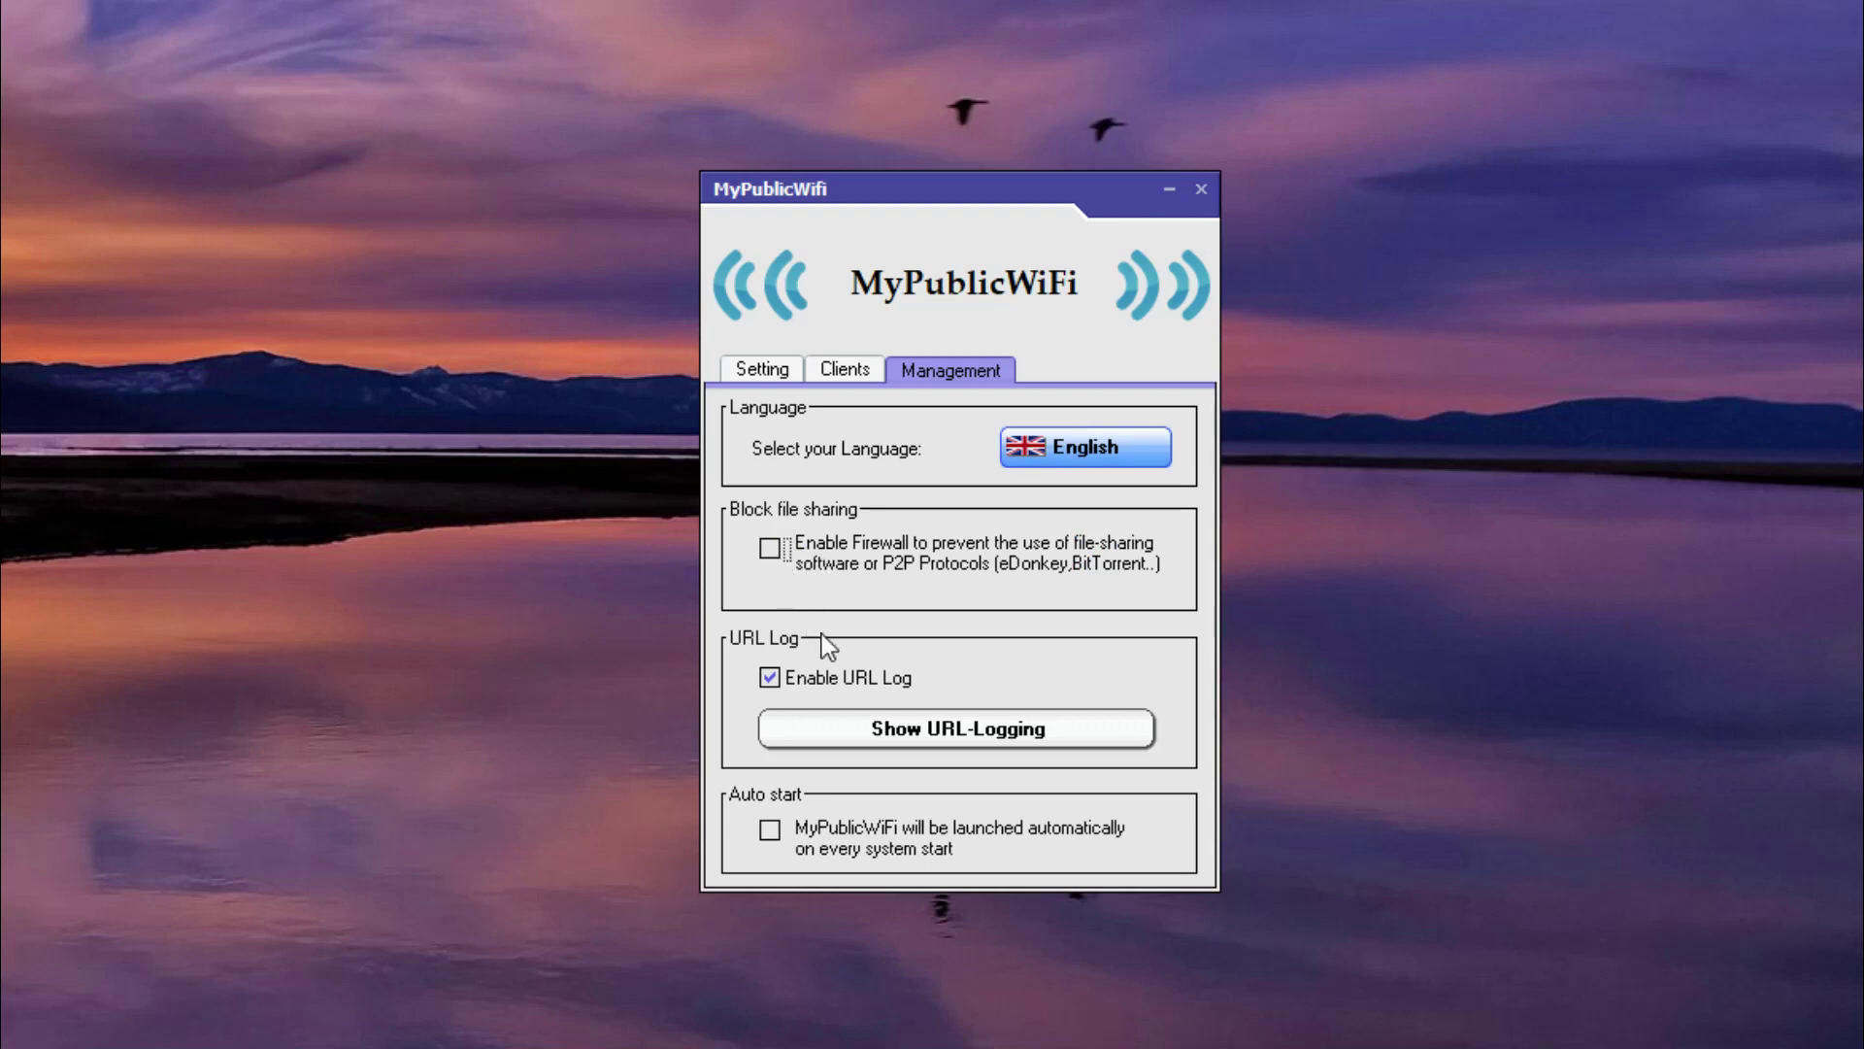
click(792, 377)
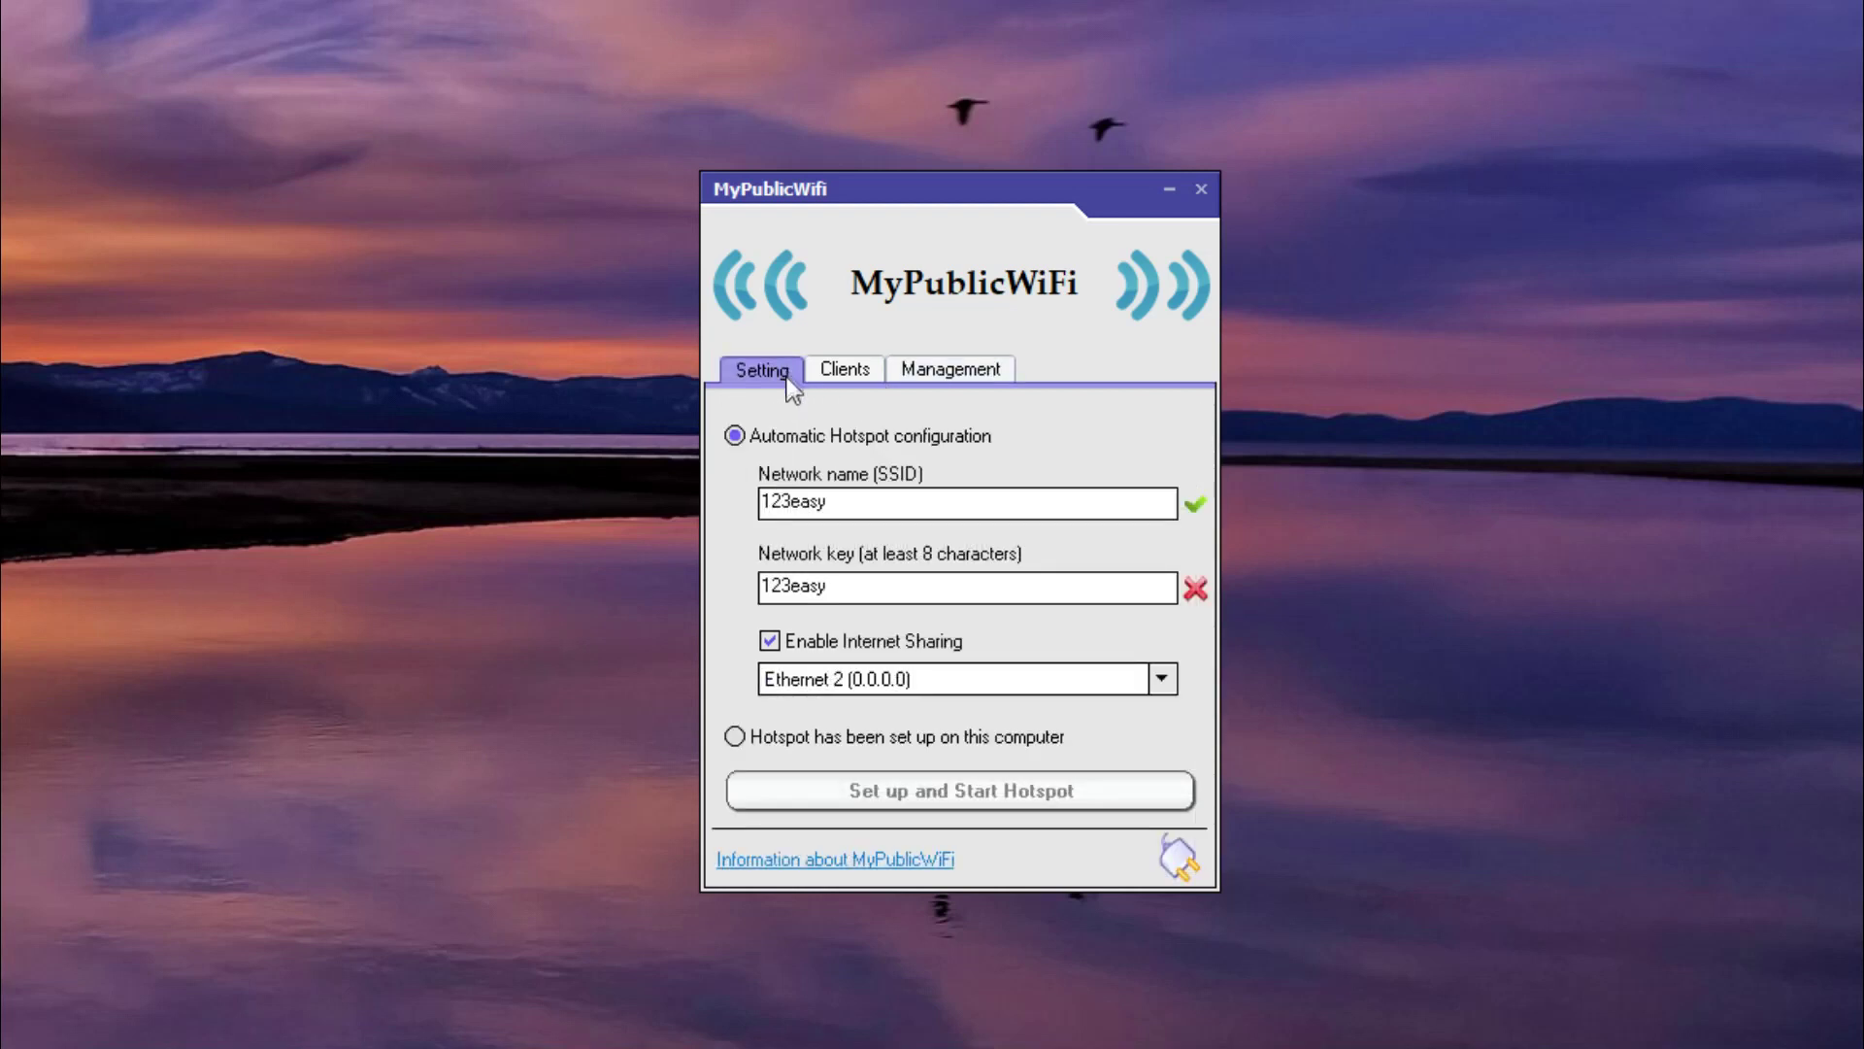
click(876, 864)
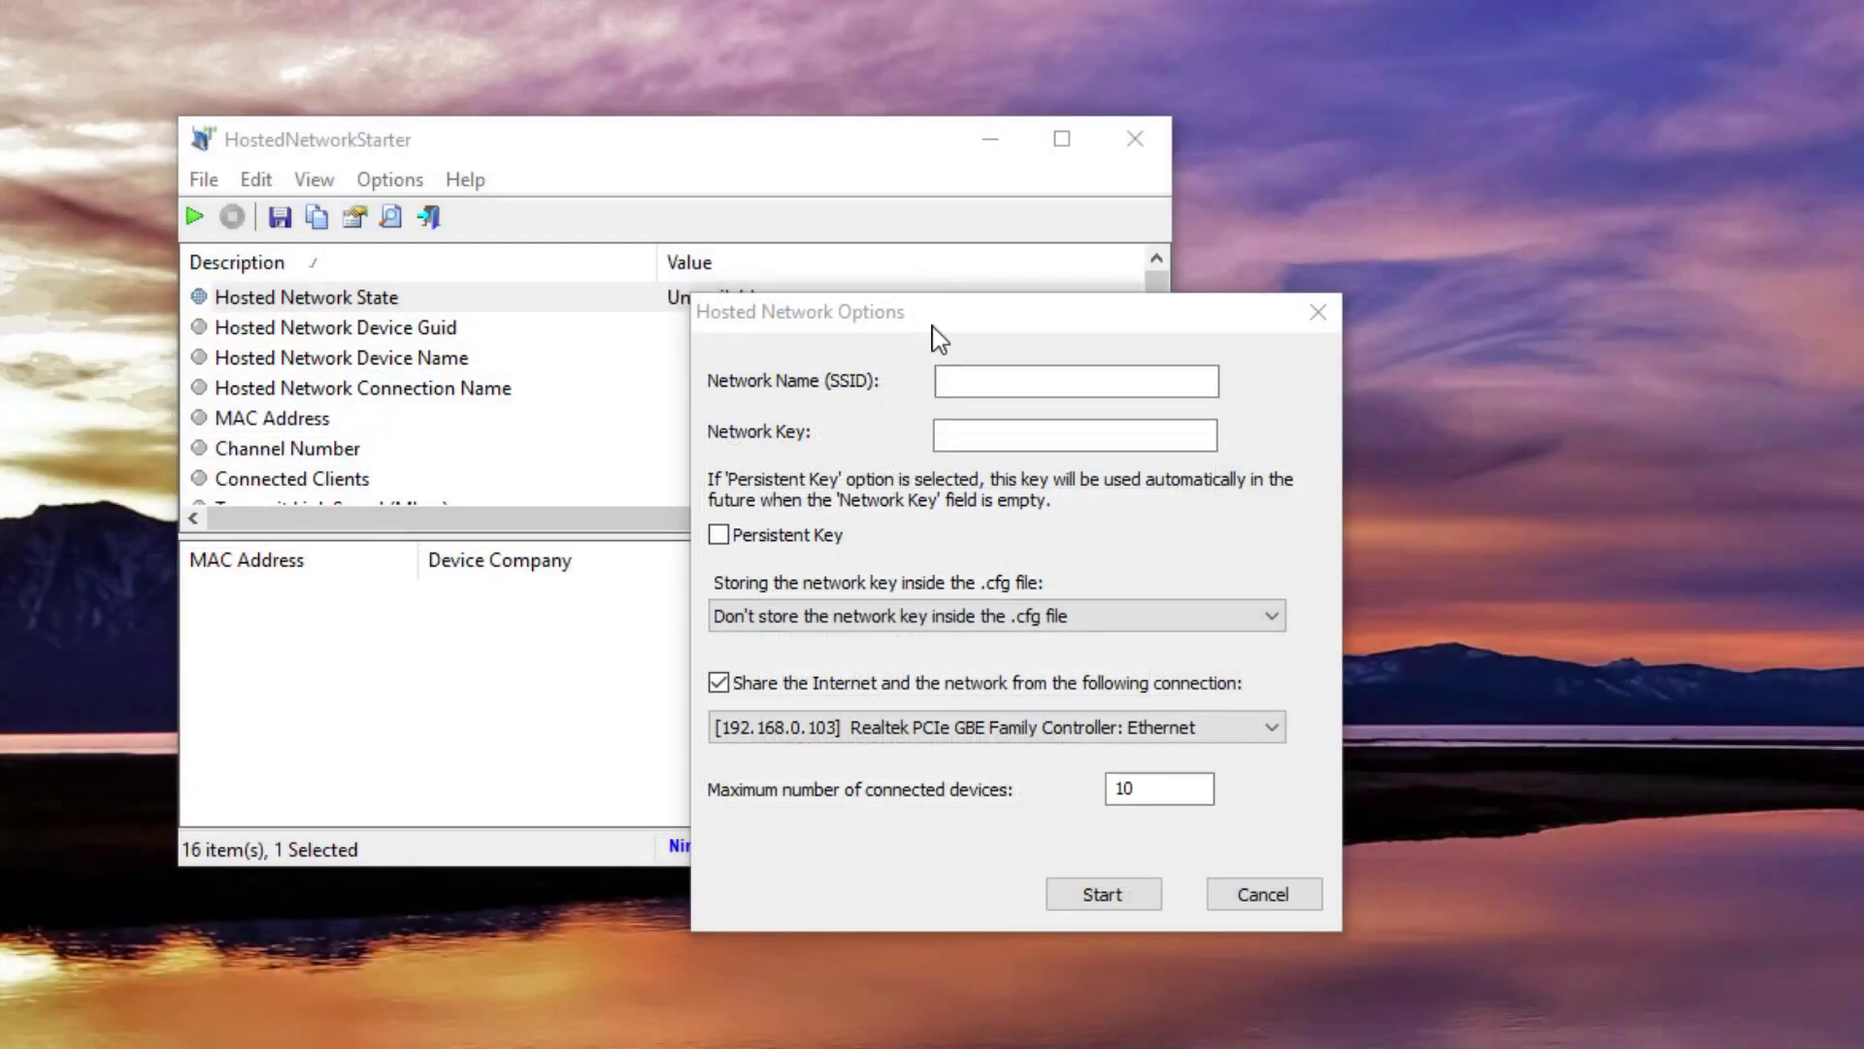
Fill in networkssid as the network name and type a network key.
drag(941, 325, 992, 333)
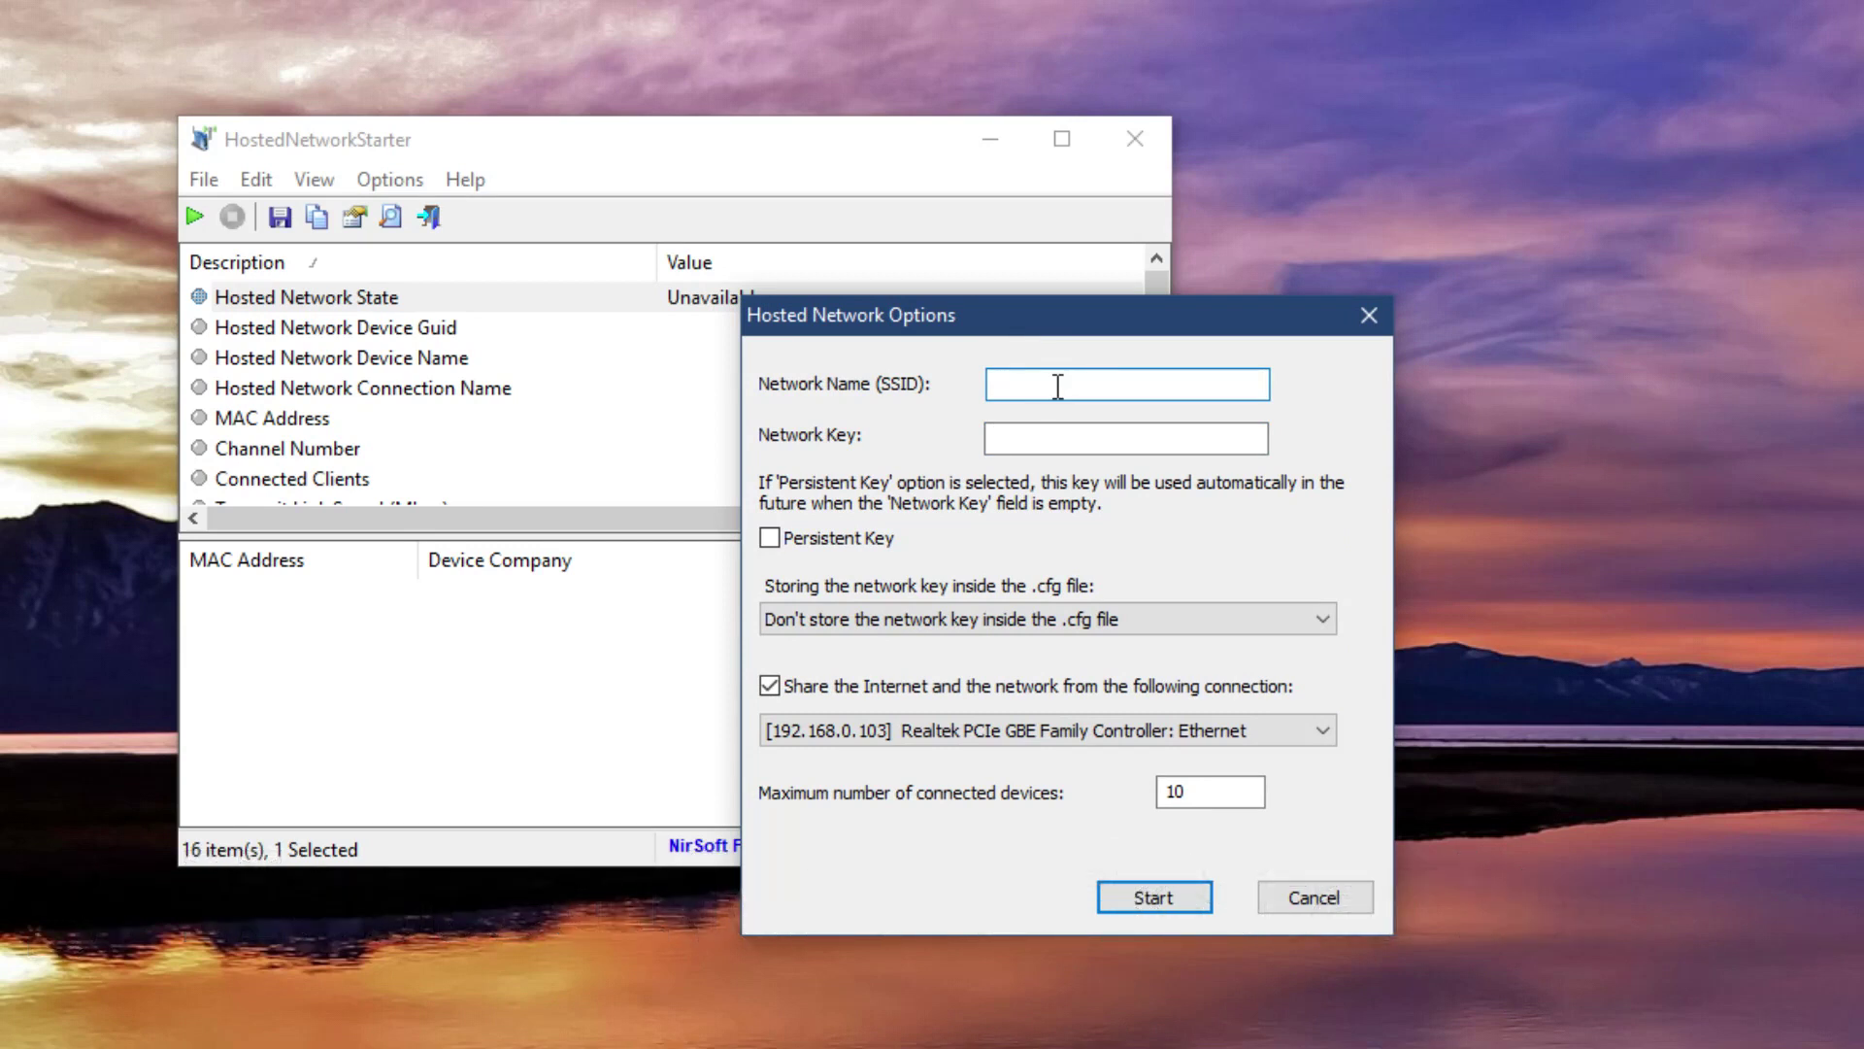
text(ne)
text(net)
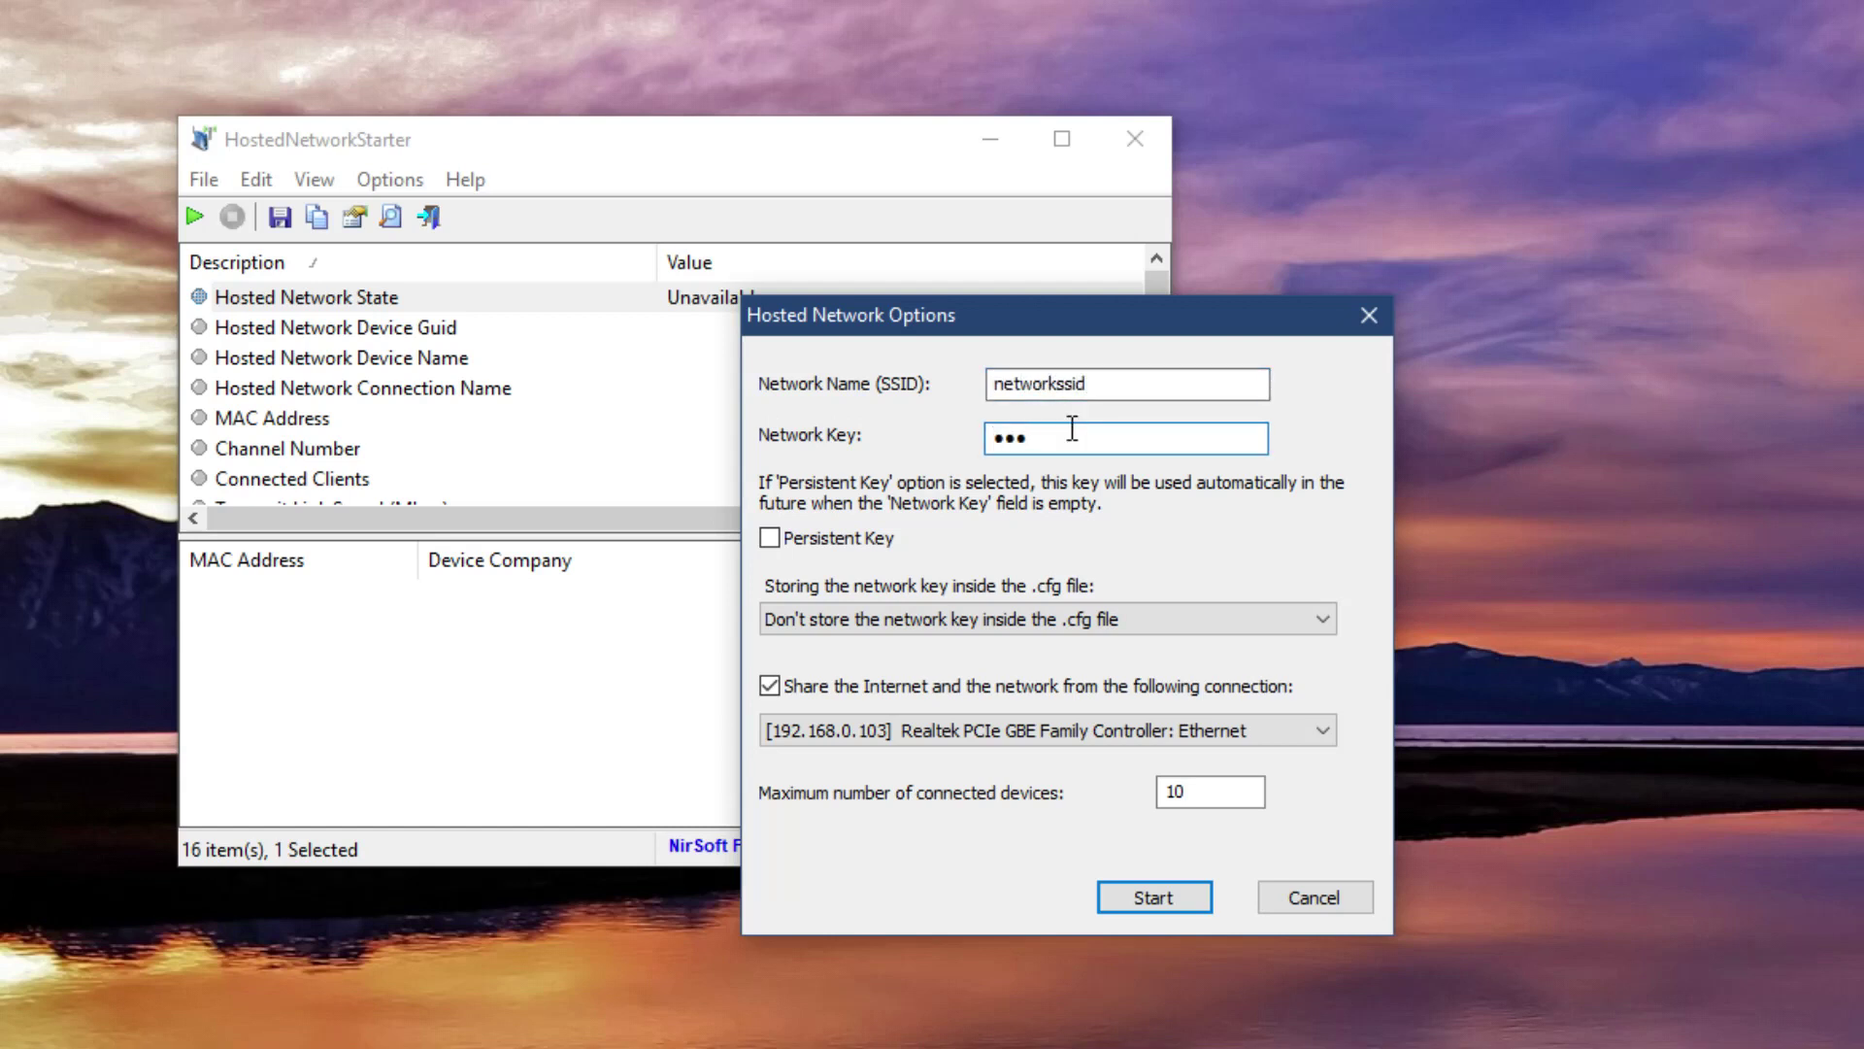
text(workpass)
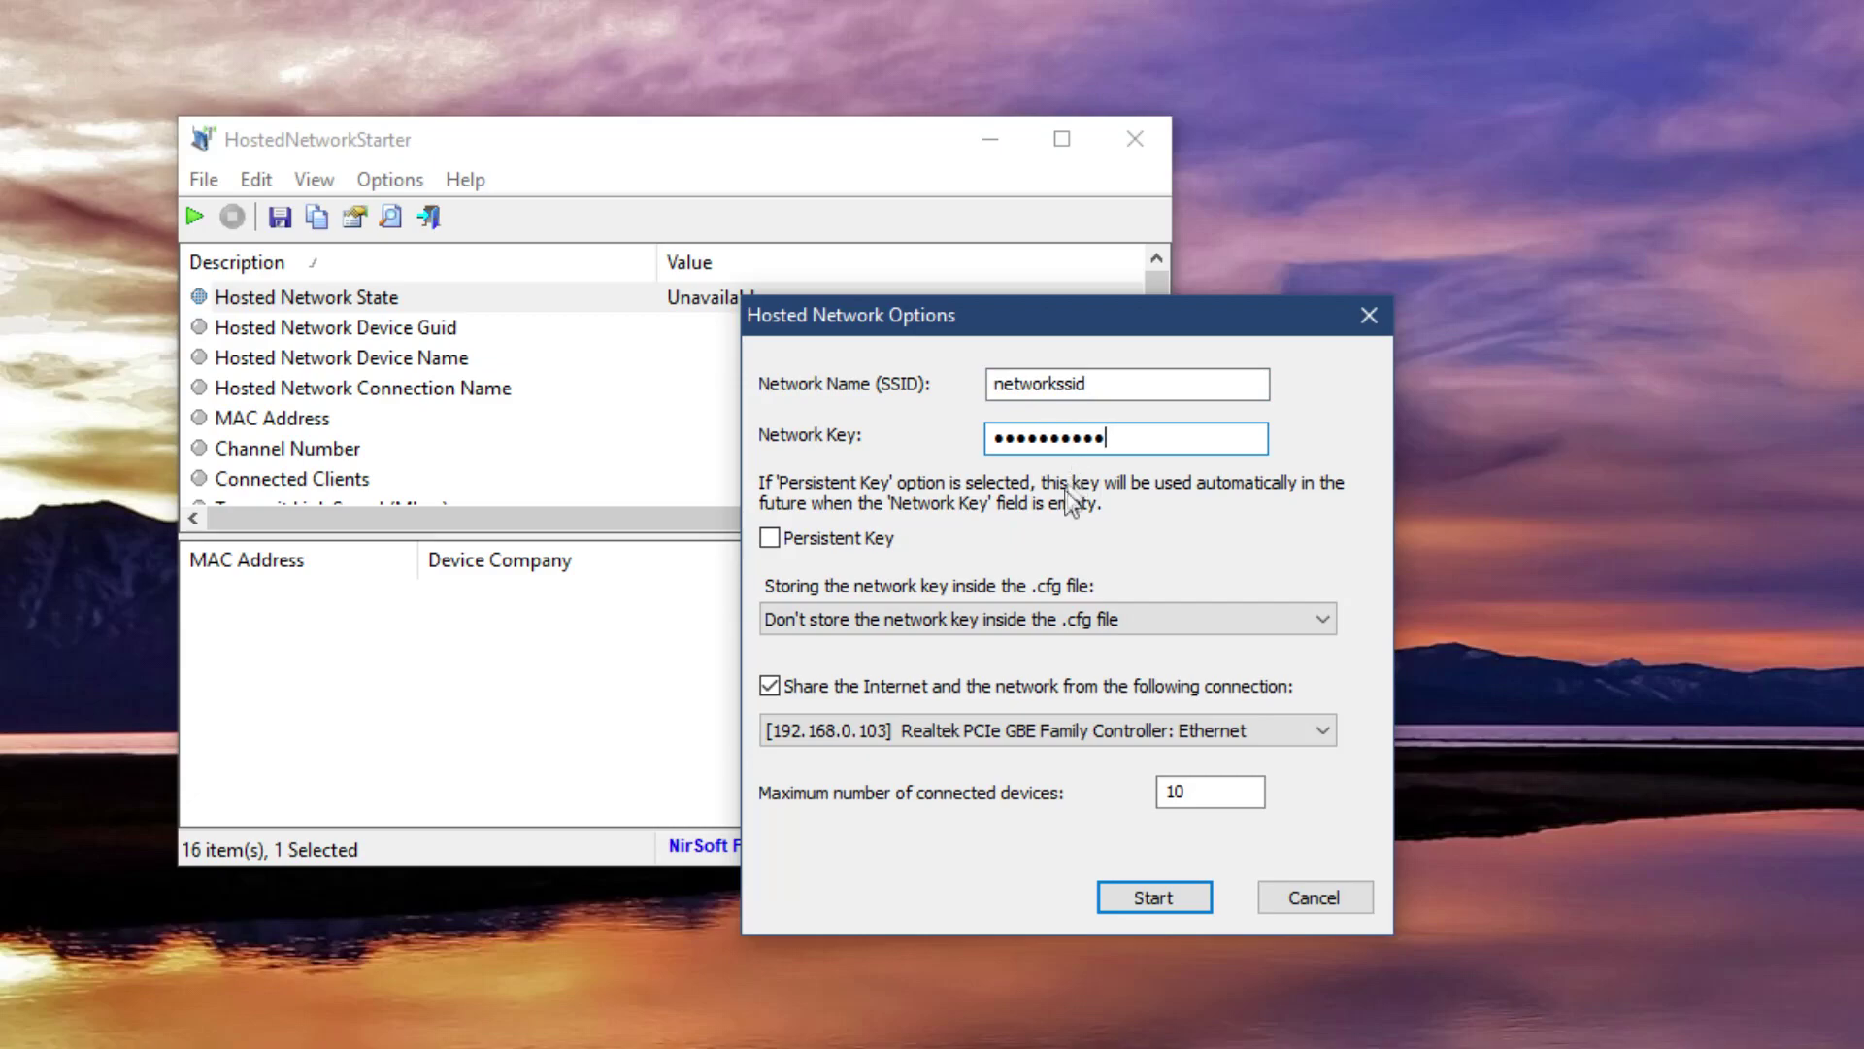